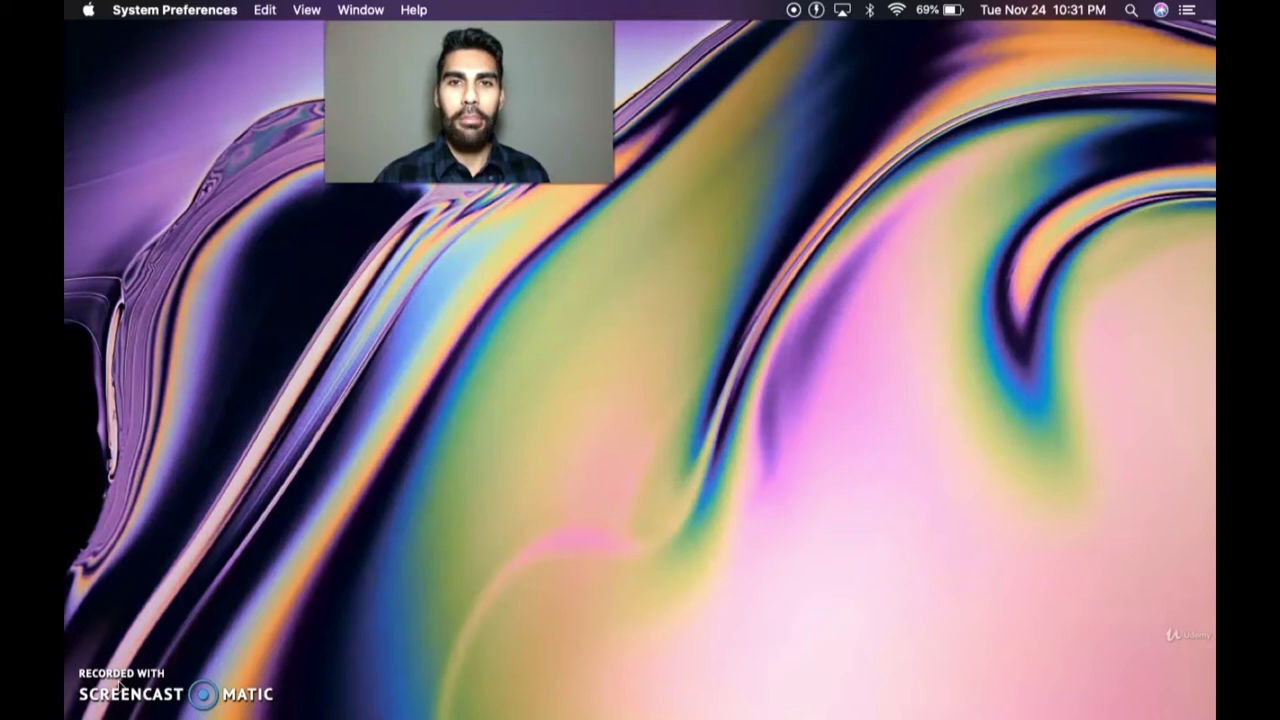
Open Security & Privacy in System Preferences, look at the FileVault settings, and return to the Firewall settings
mouse_move(785, 705)
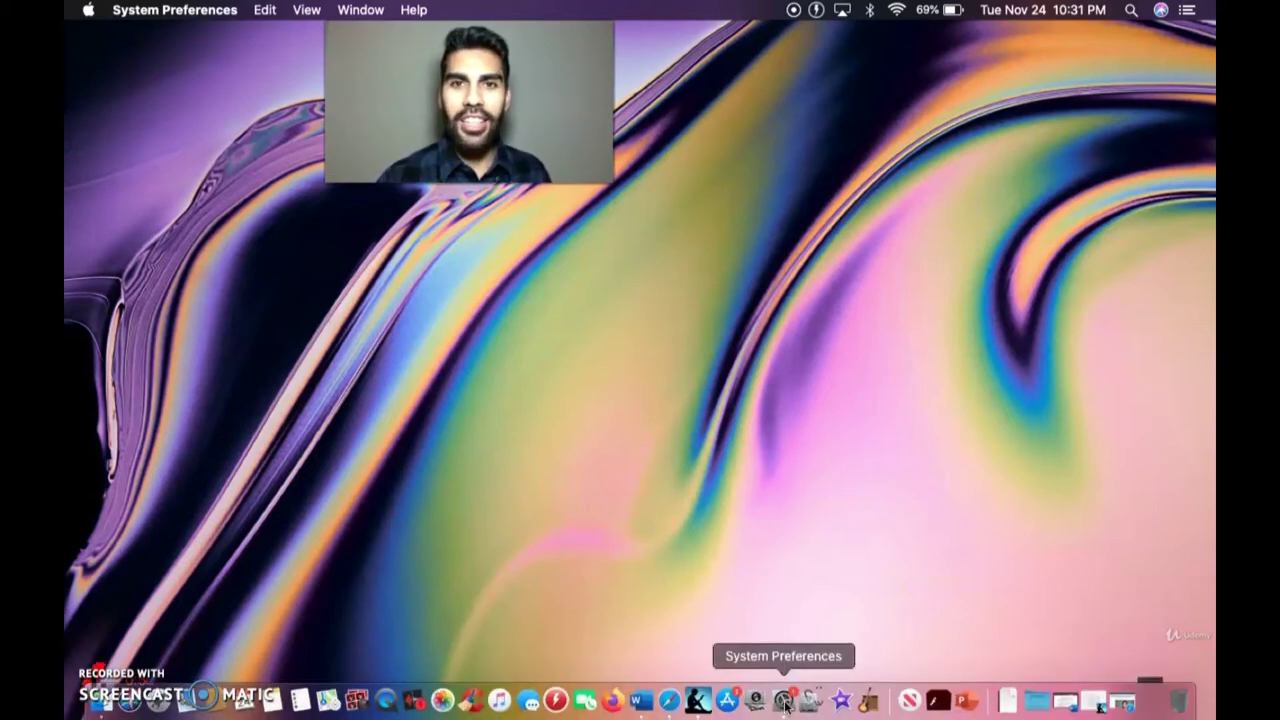
click(785, 705)
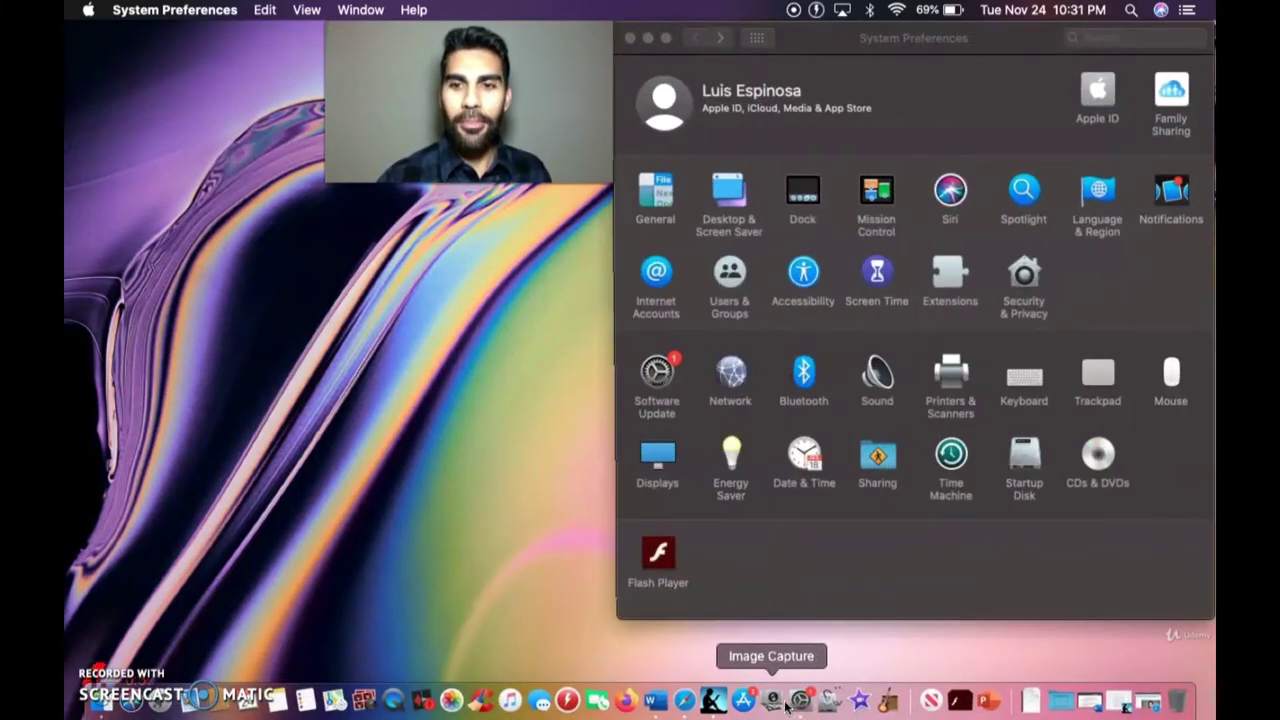
click(1024, 278)
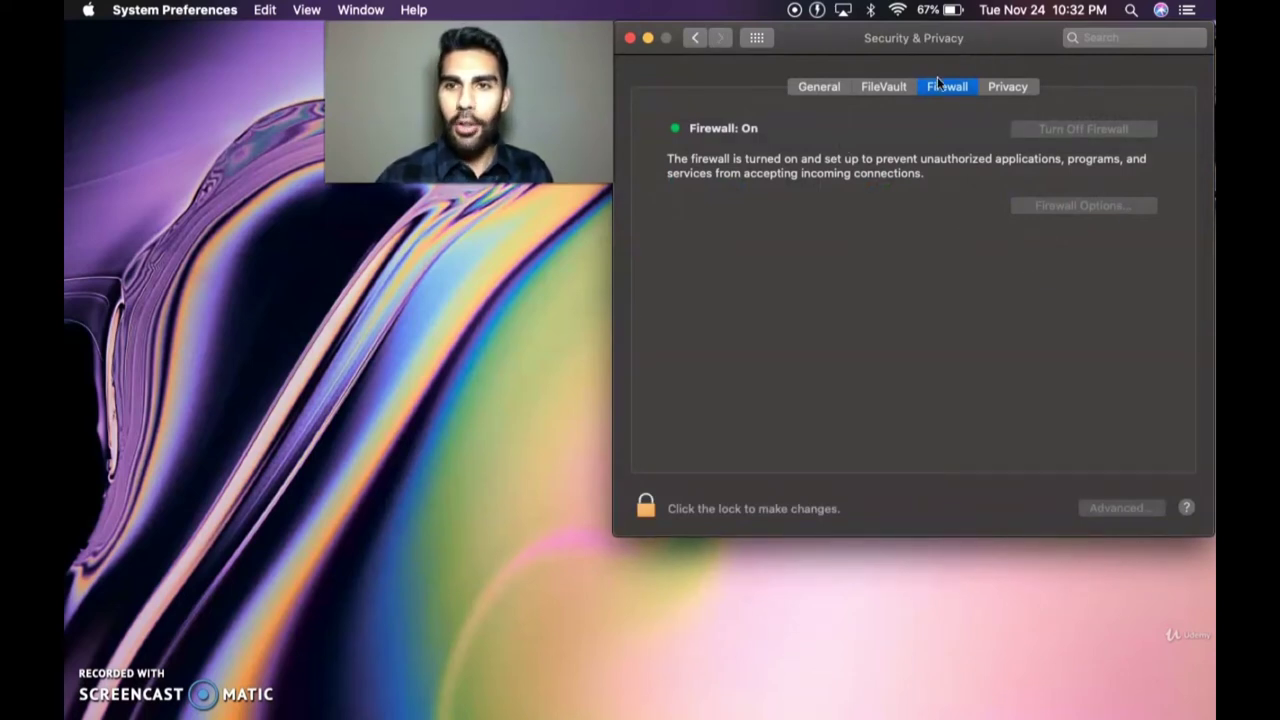
click(886, 88)
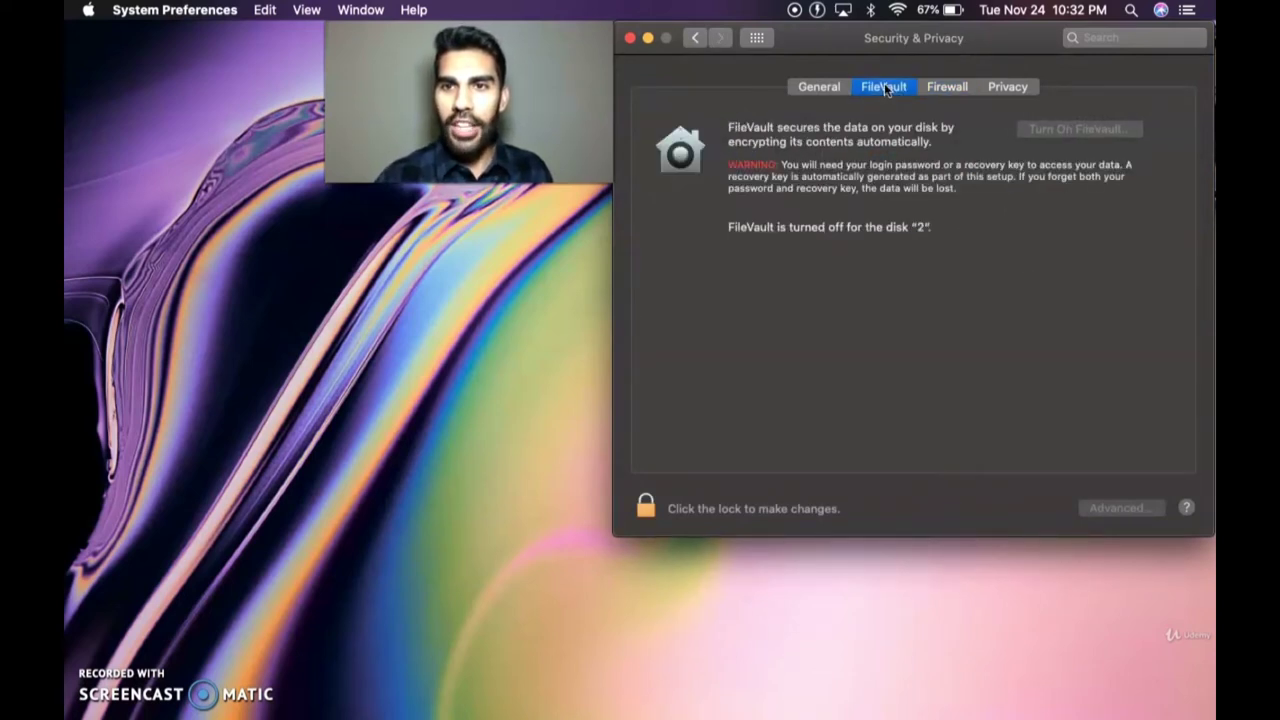
click(942, 88)
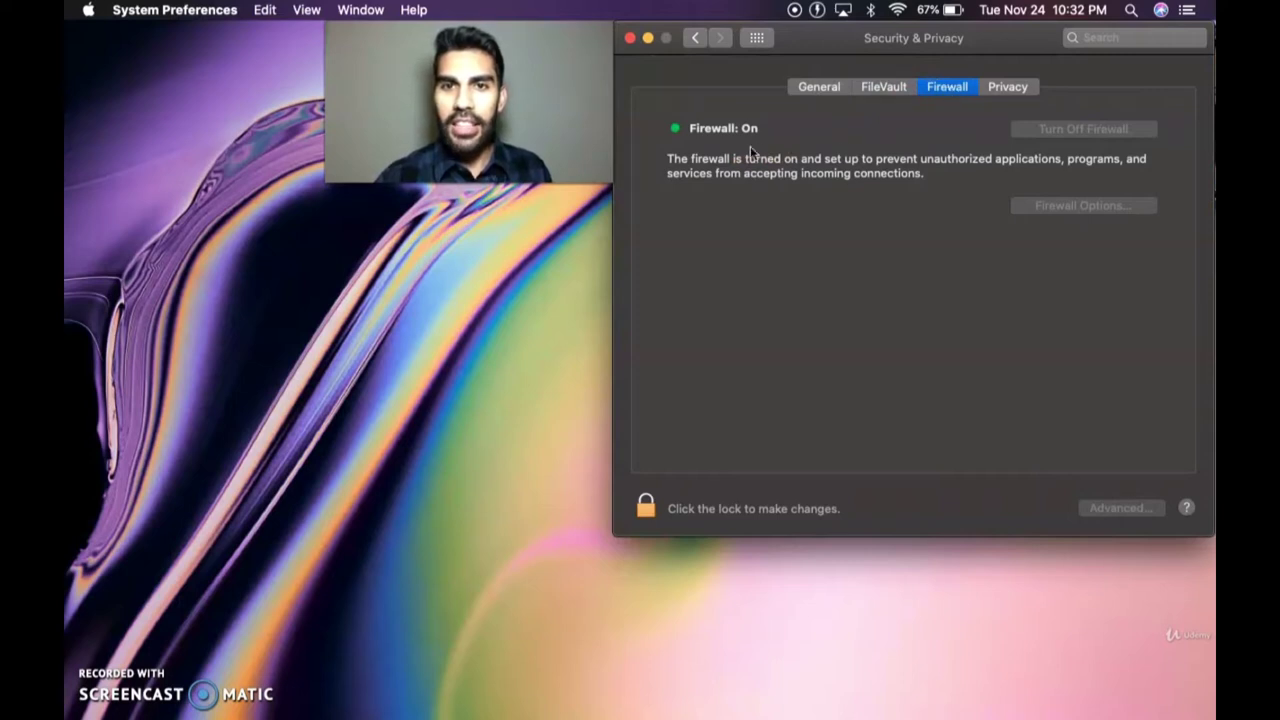
Unlock the Security & Privacy settings for changes by entering the account password
click(646, 508)
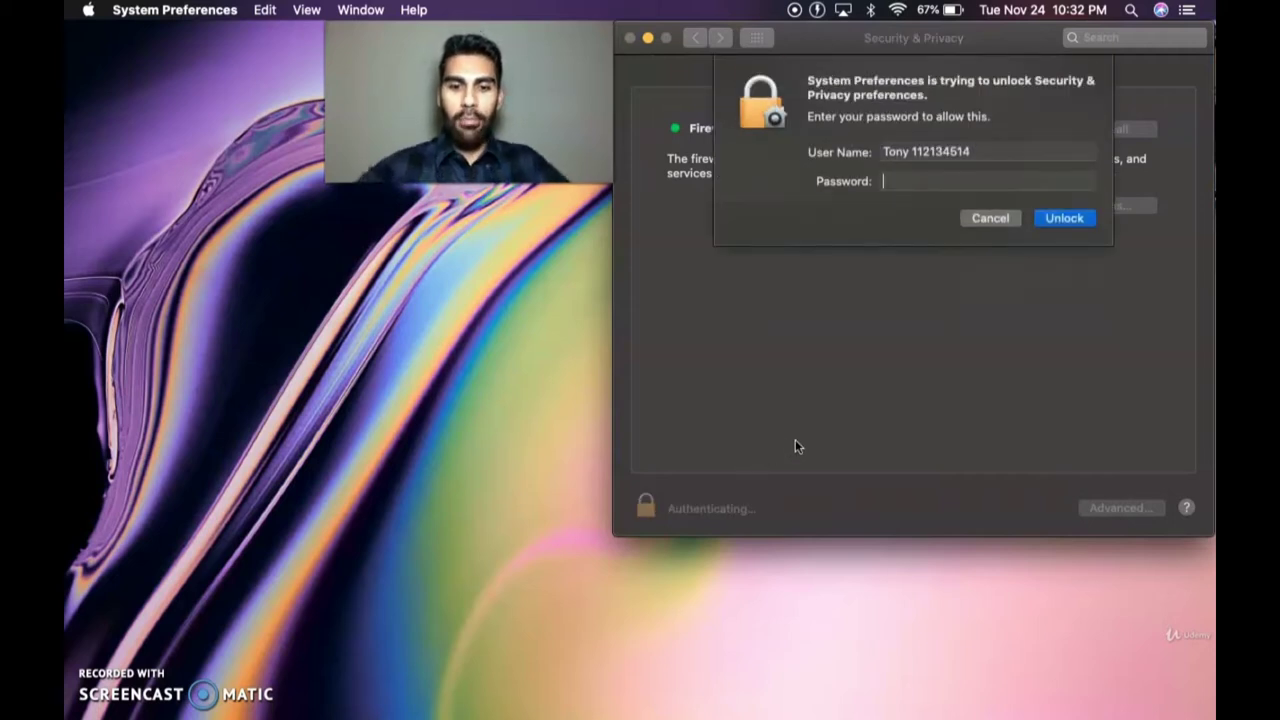
text(•••••••••••)
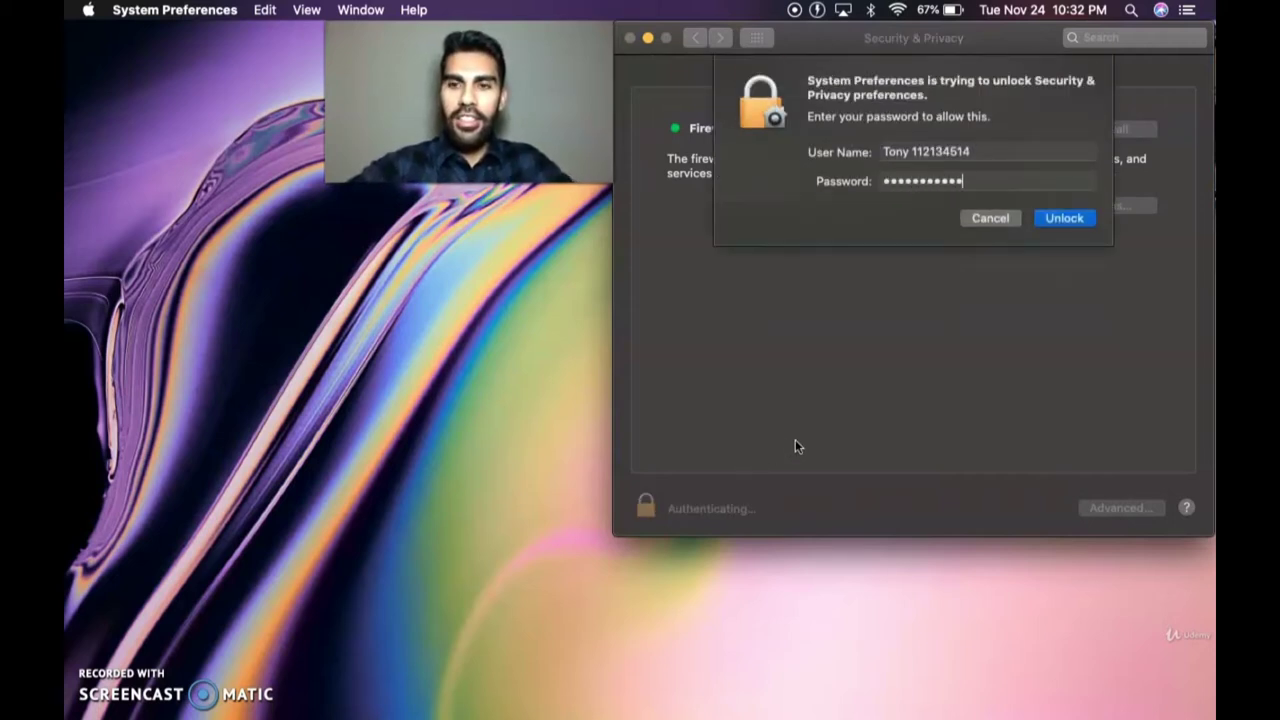
key(Return)
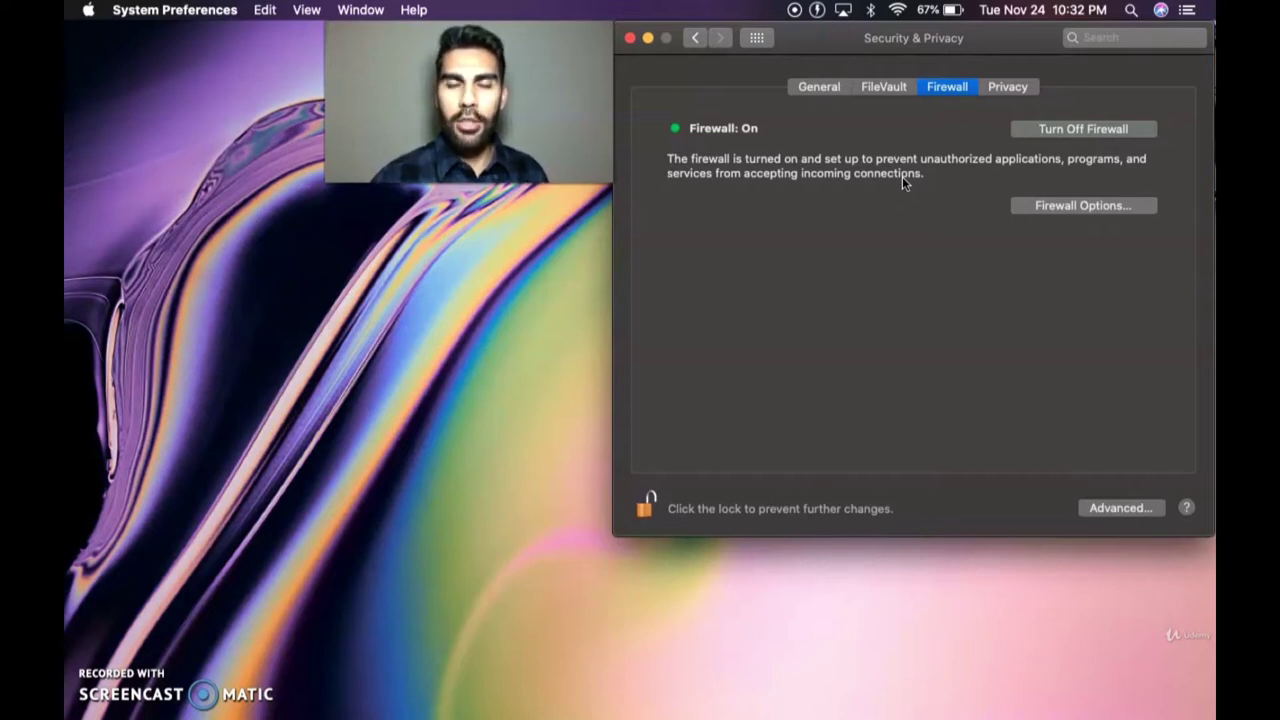
Turn the Mac's firewall off and back on
click(1067, 133)
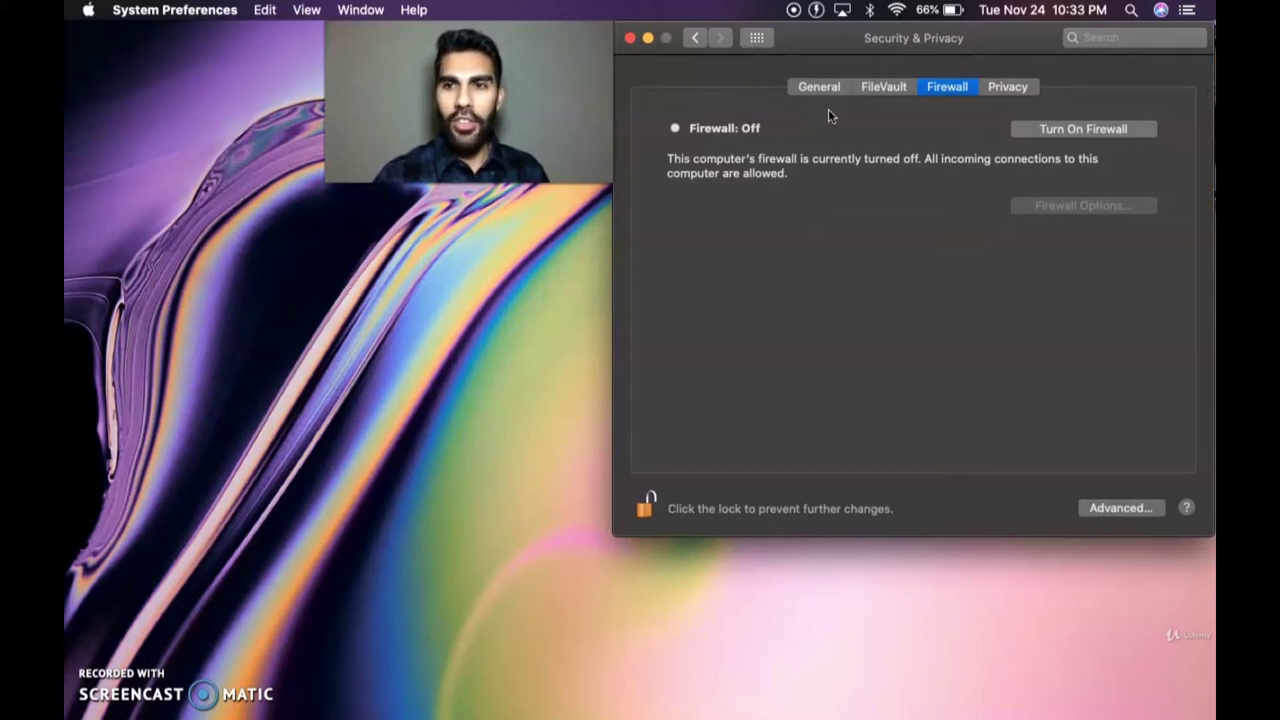
click(1033, 130)
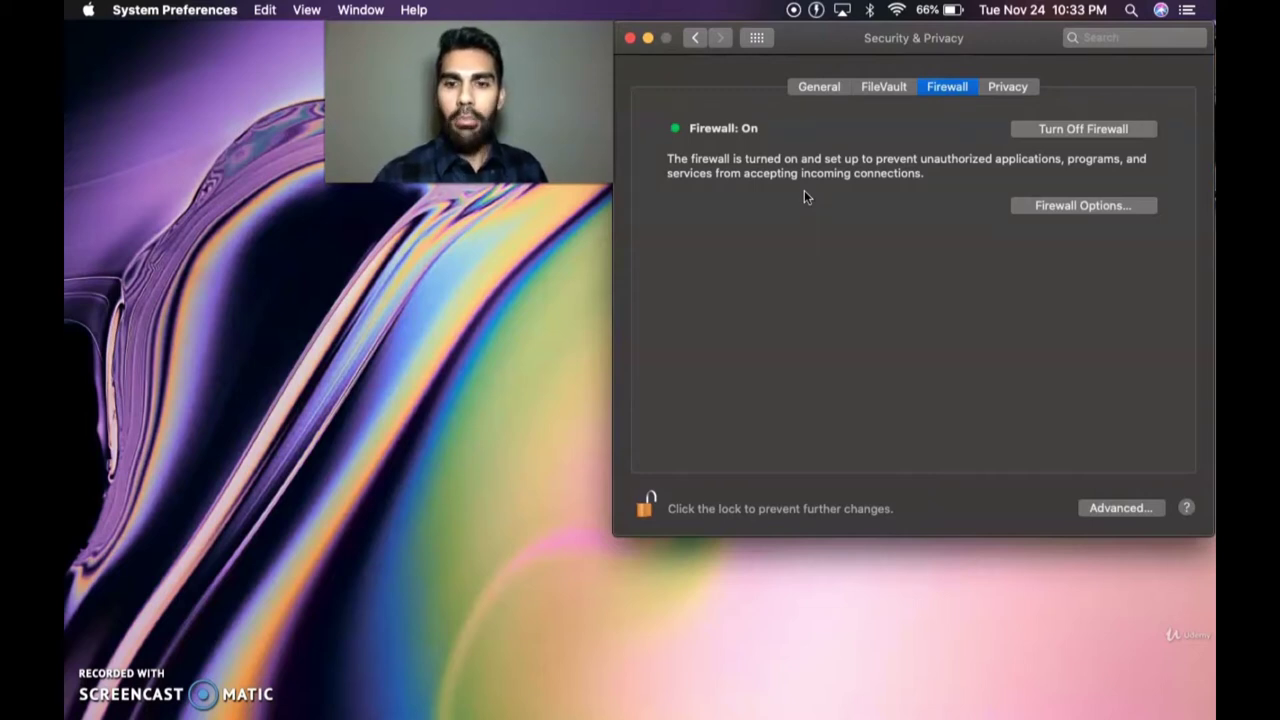
mouse_move(680, 710)
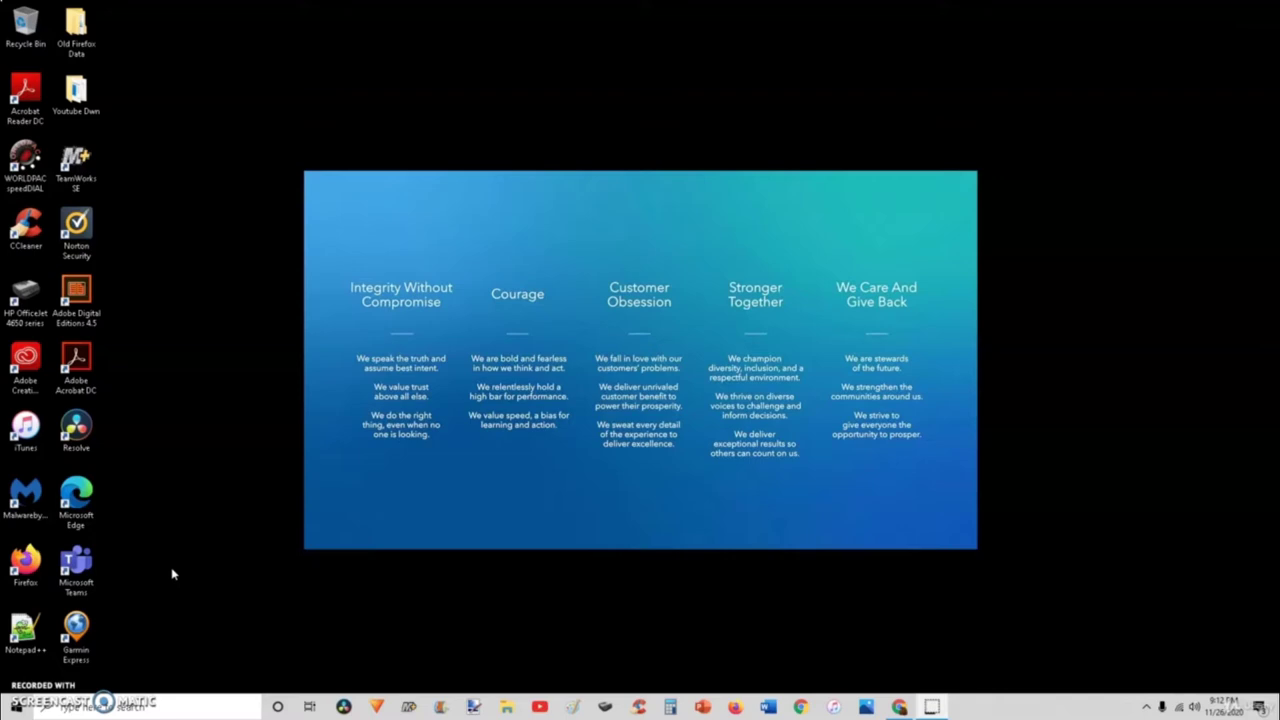
On the Windows computer, open Settings and go to Firewall & network protection under Update & Security, Windows Security
click(172, 582)
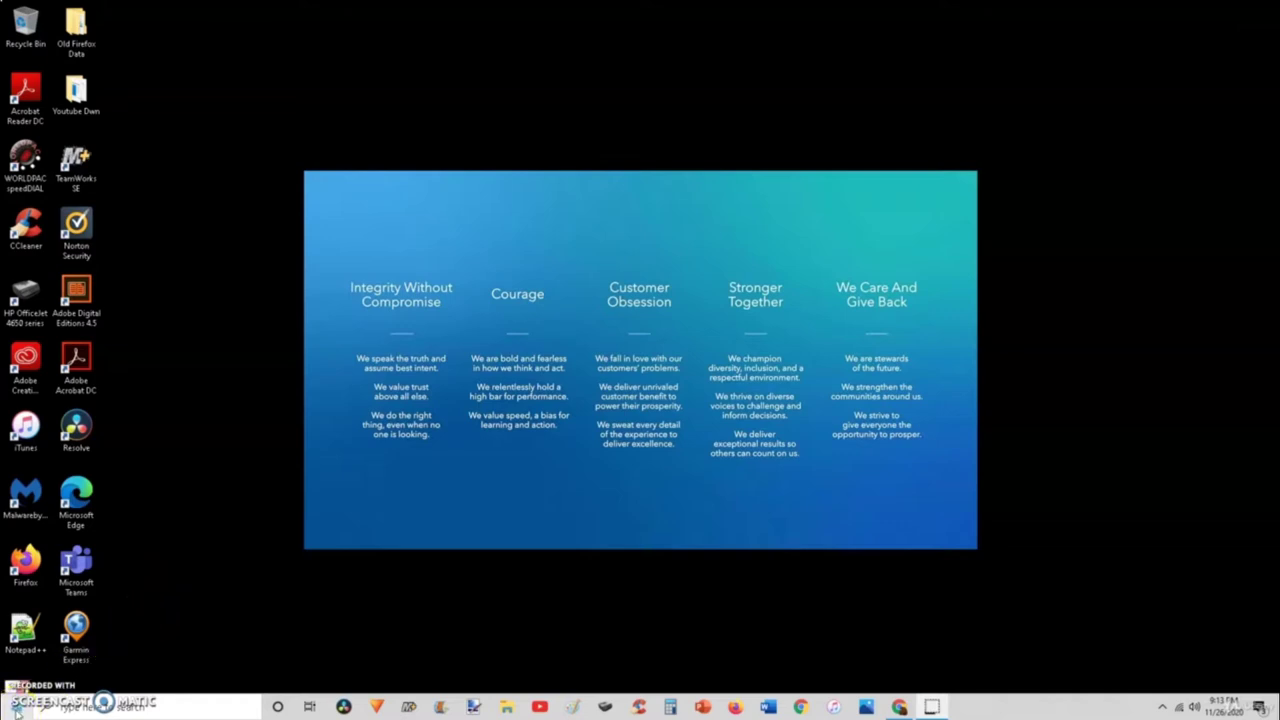
click(16, 708)
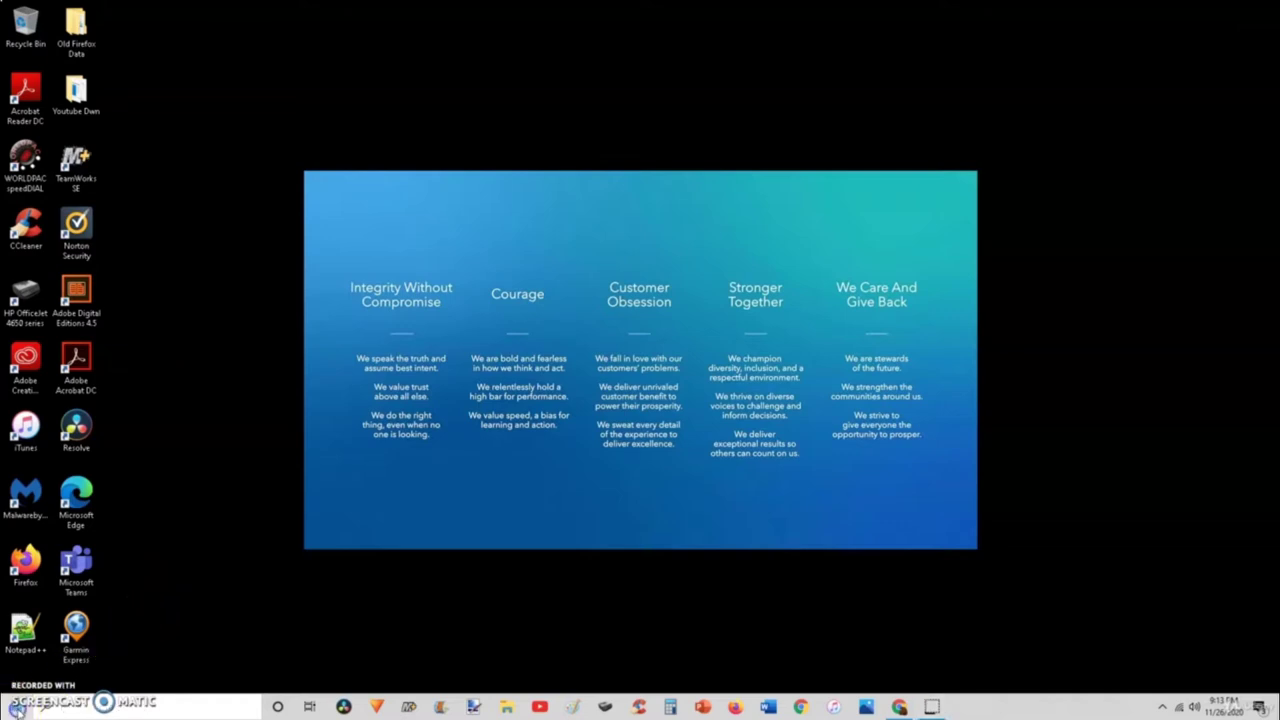
mouse_move(18, 648)
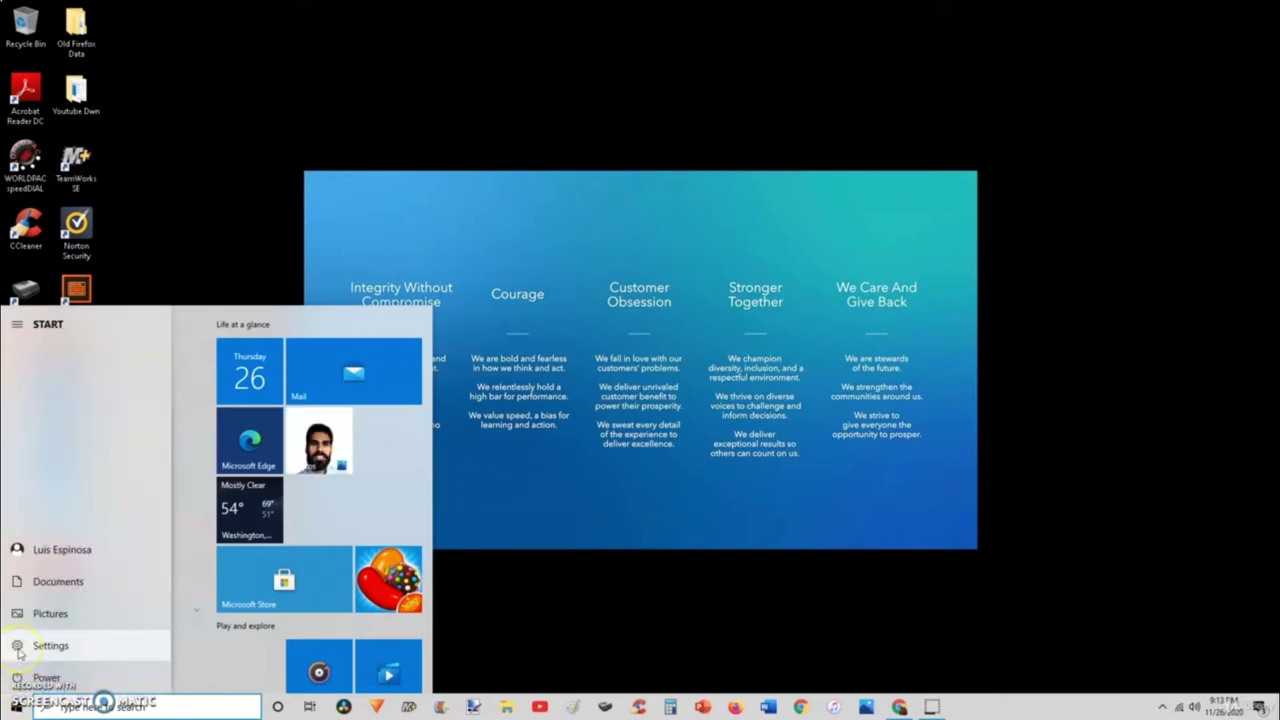
click(18, 648)
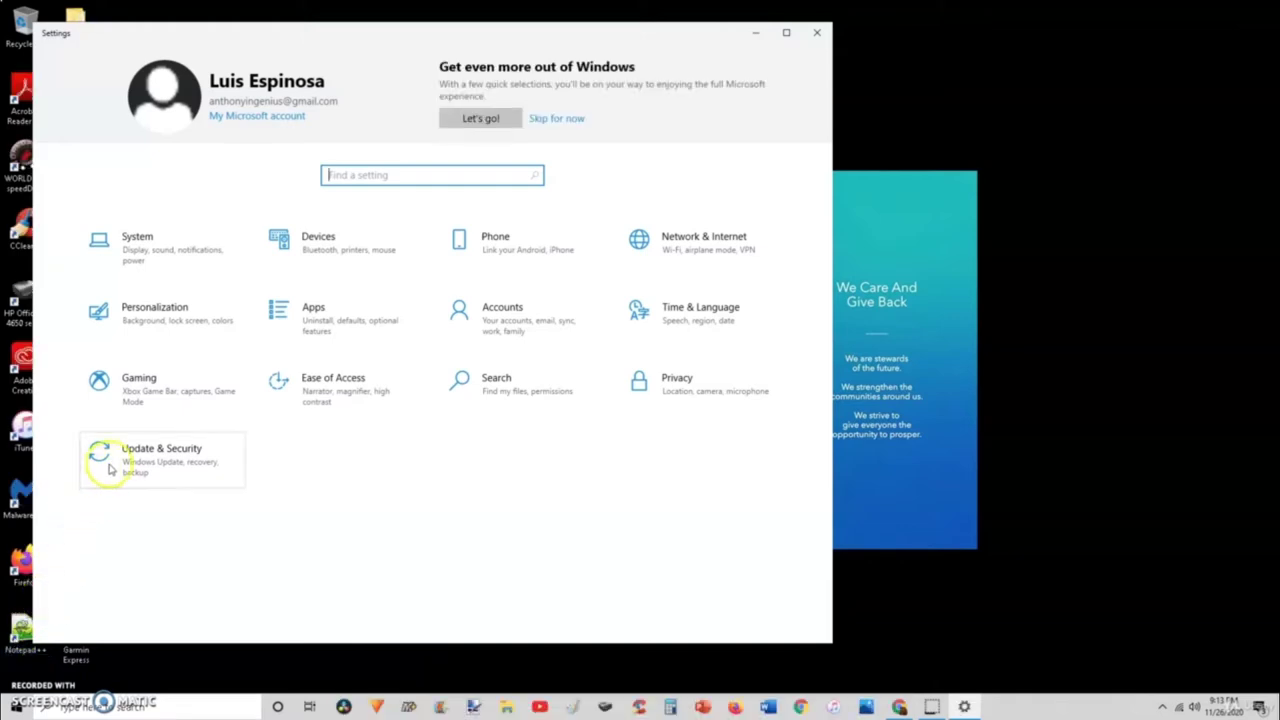
click(182, 474)
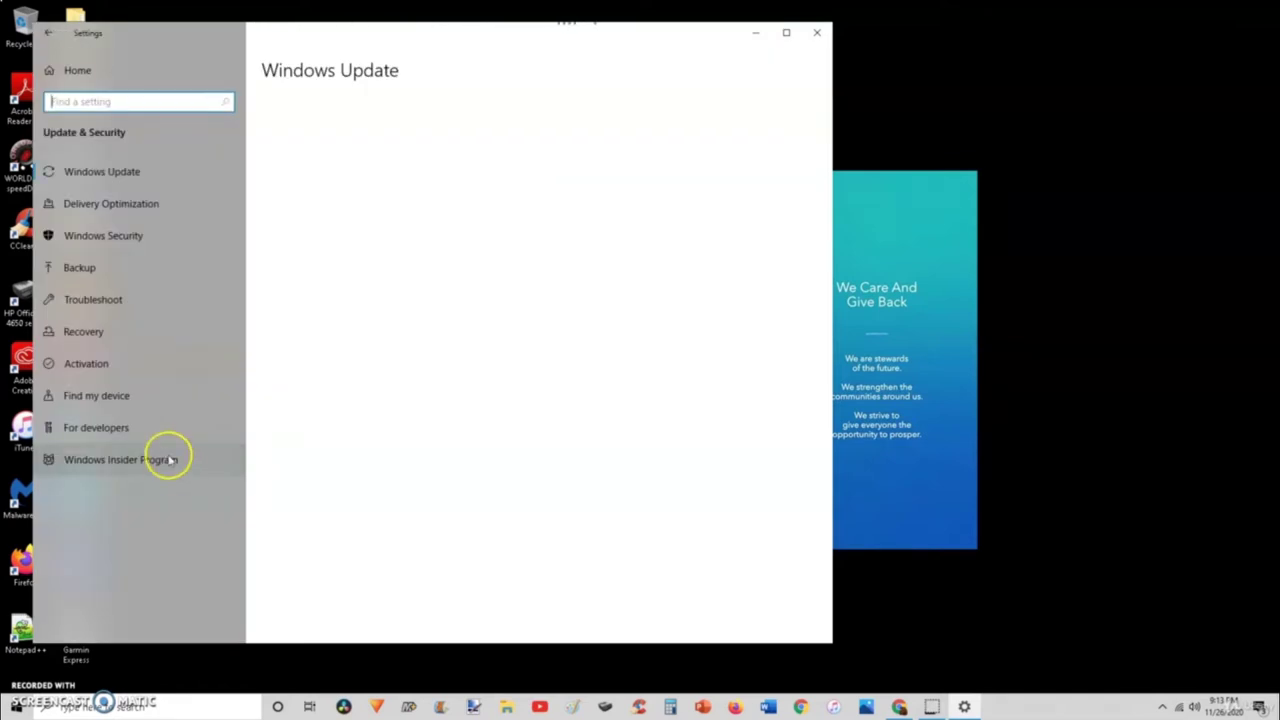
click(122, 240)
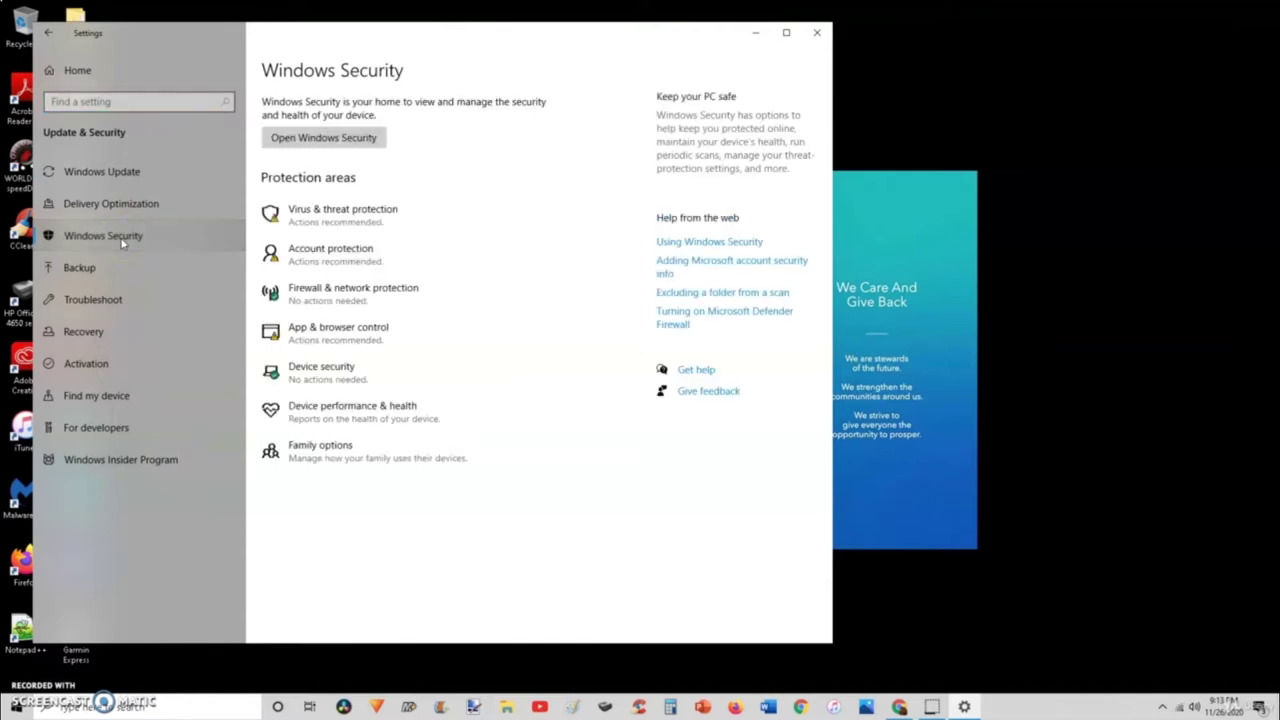
click(333, 293)
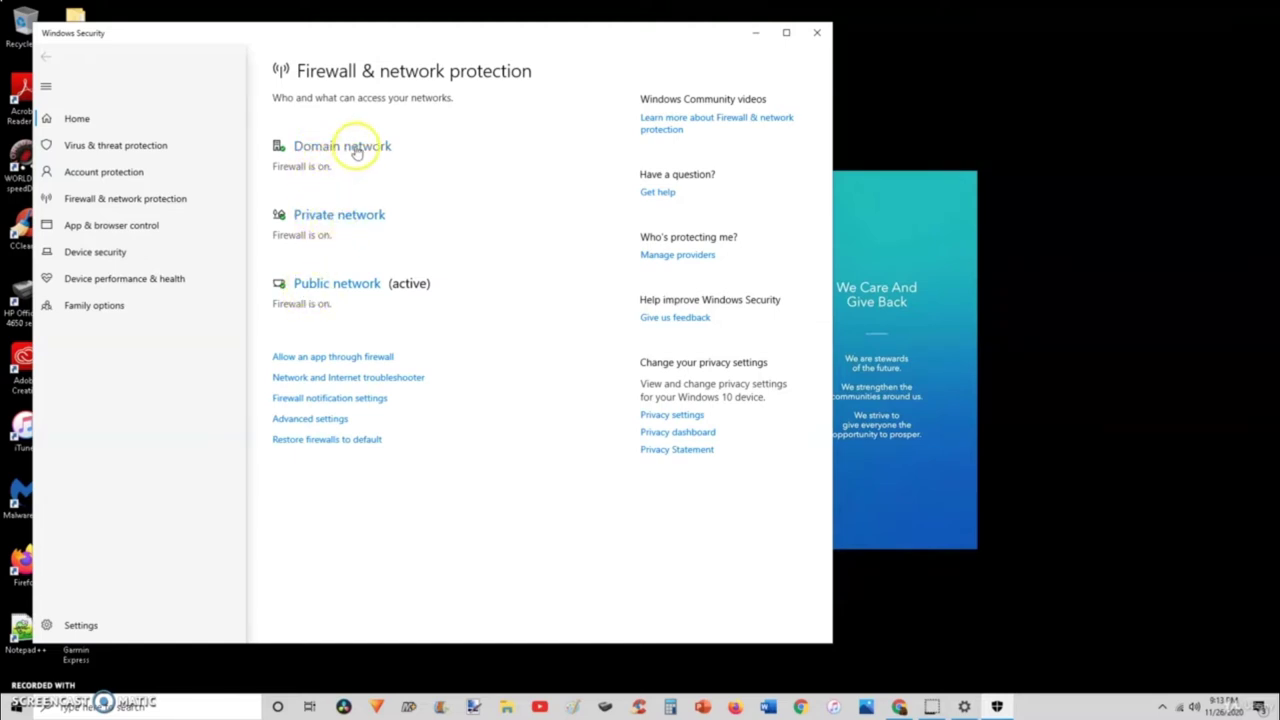
Turn Microsoft Defender Firewall off and back on for the private network, and minimize the open windows
click(338, 220)
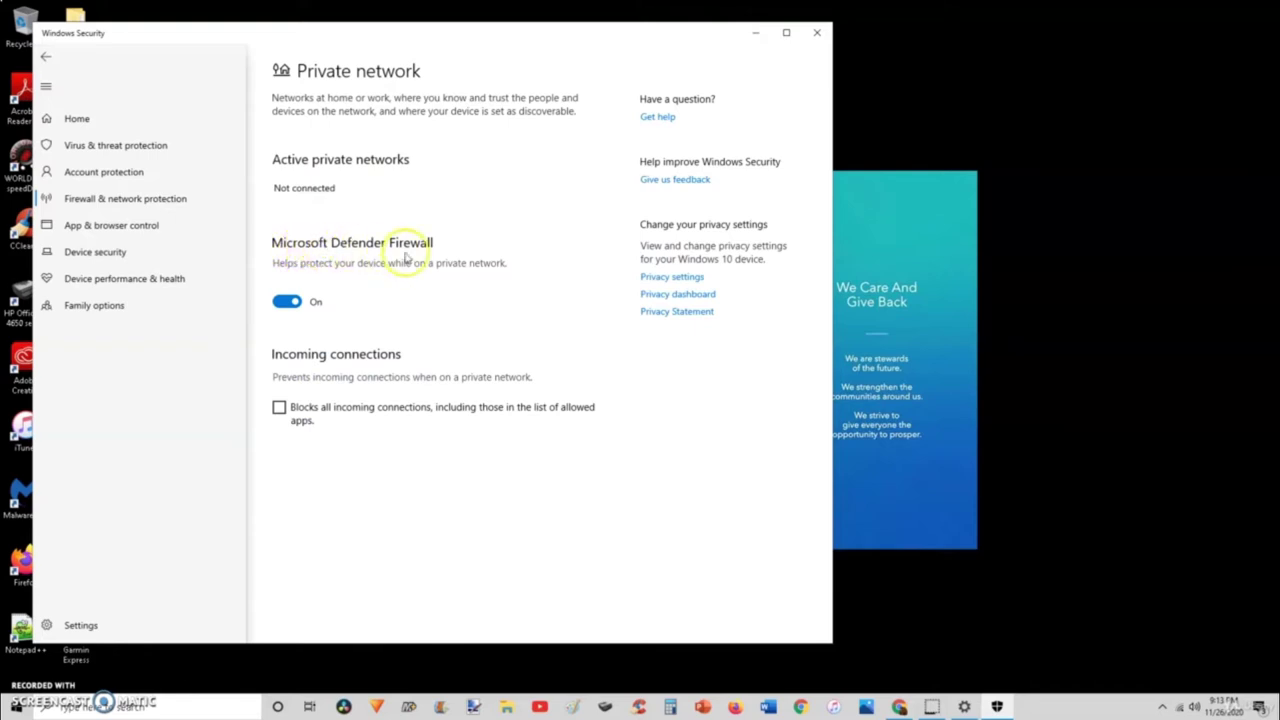
click(286, 302)
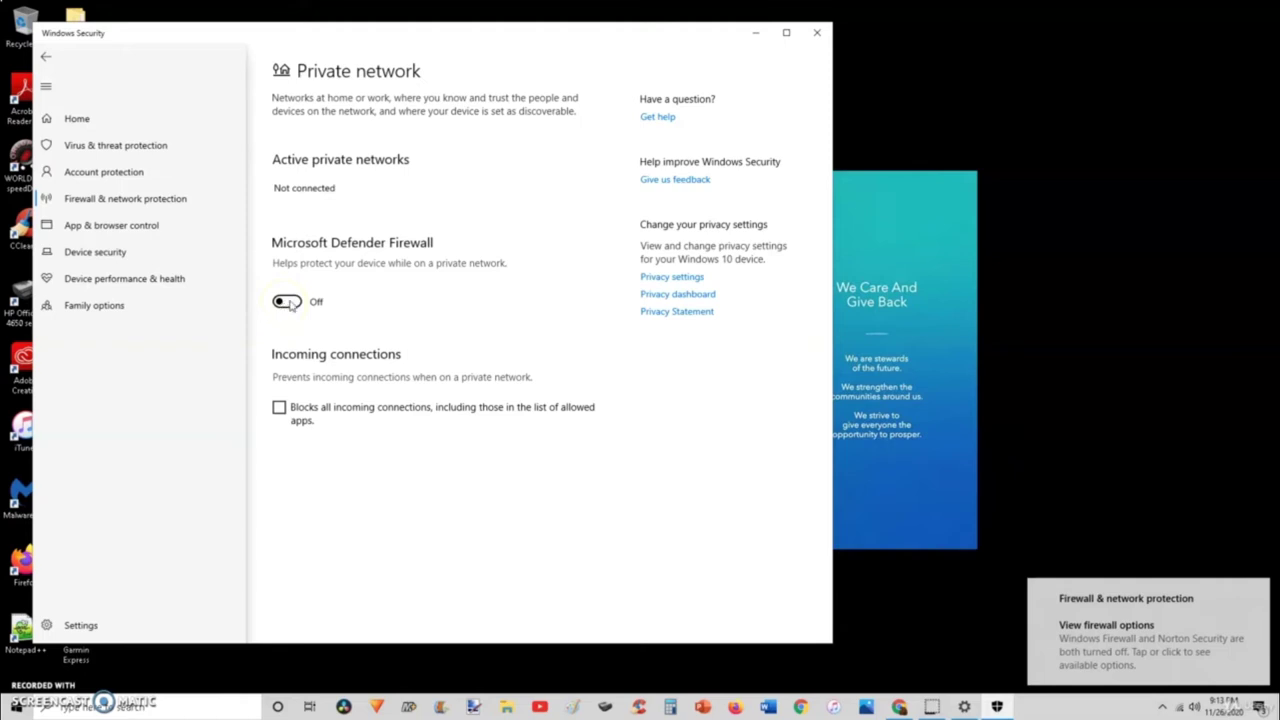
click(288, 303)
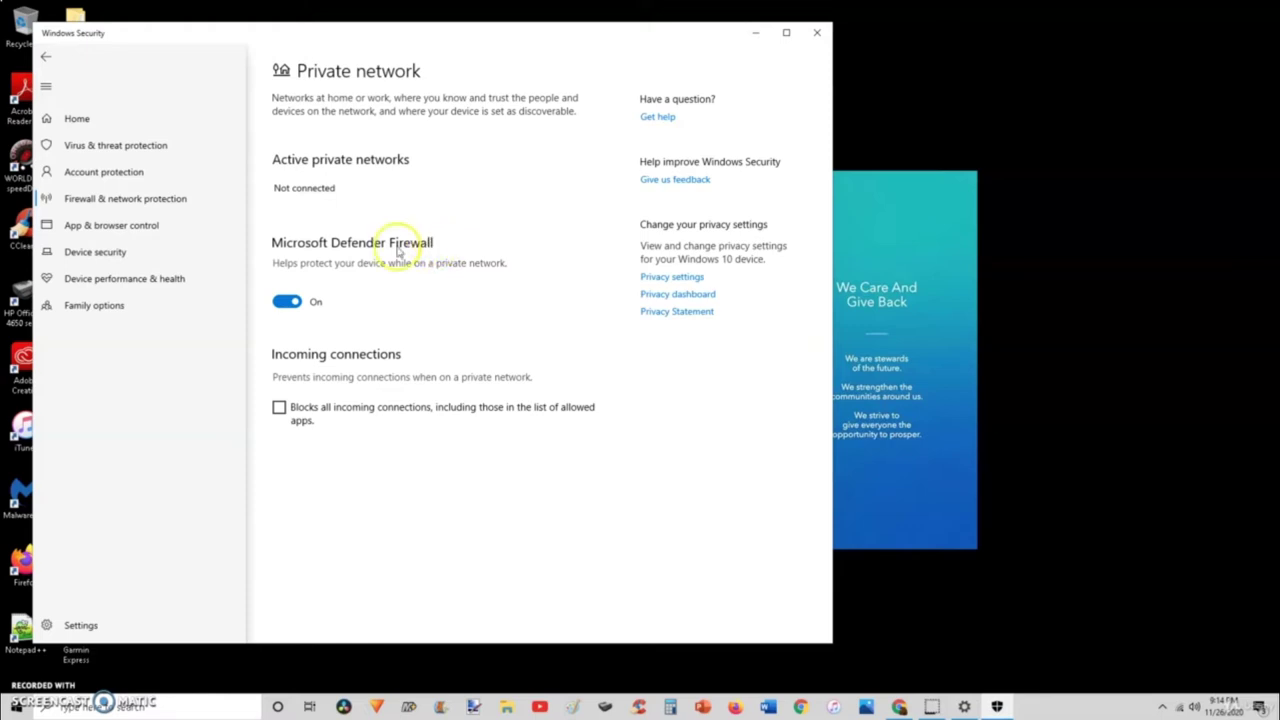
click(756, 33)
click(757, 33)
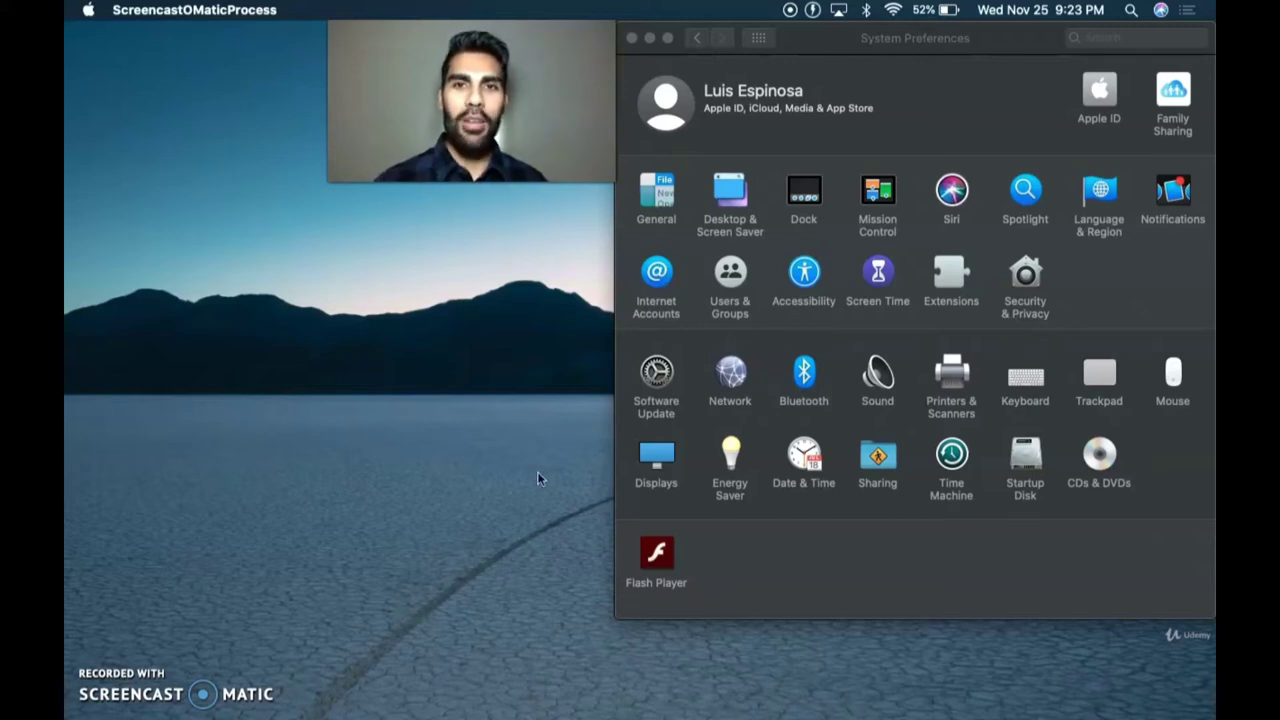
On the Mac, open System Preferences and check the FileVault encryption settings under Security & Privacy
mouse_move(757, 716)
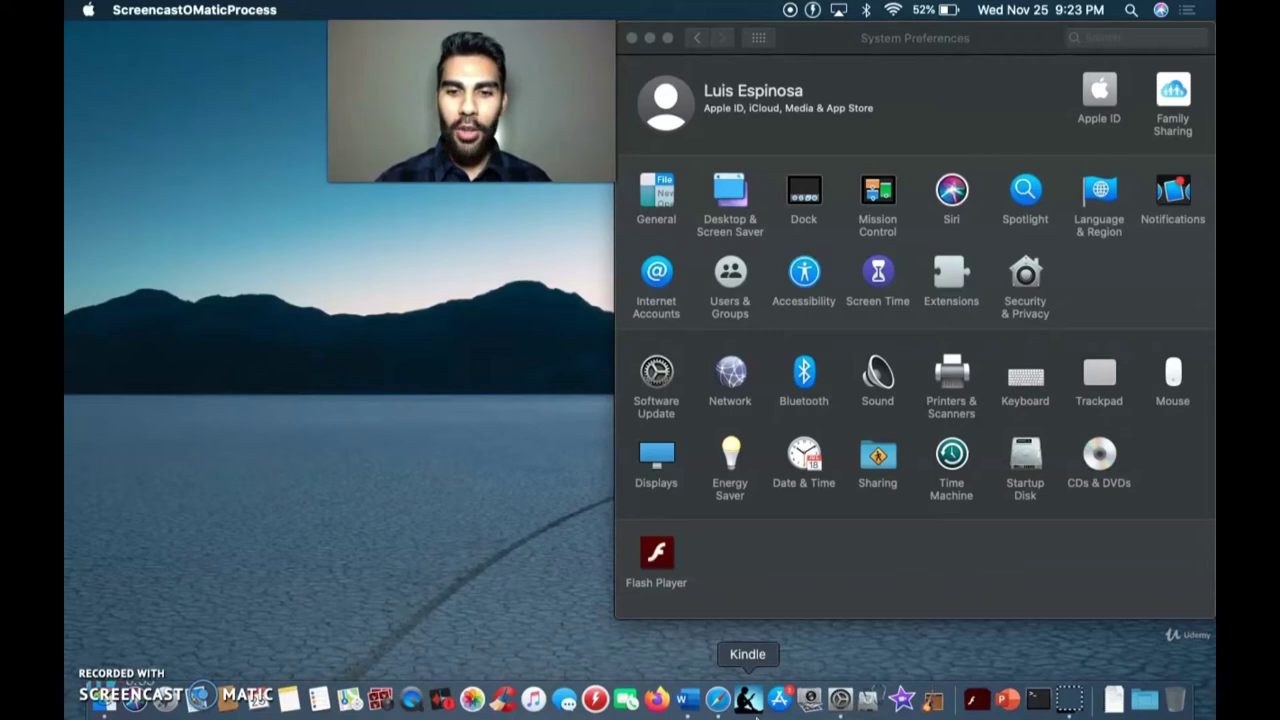
click(848, 703)
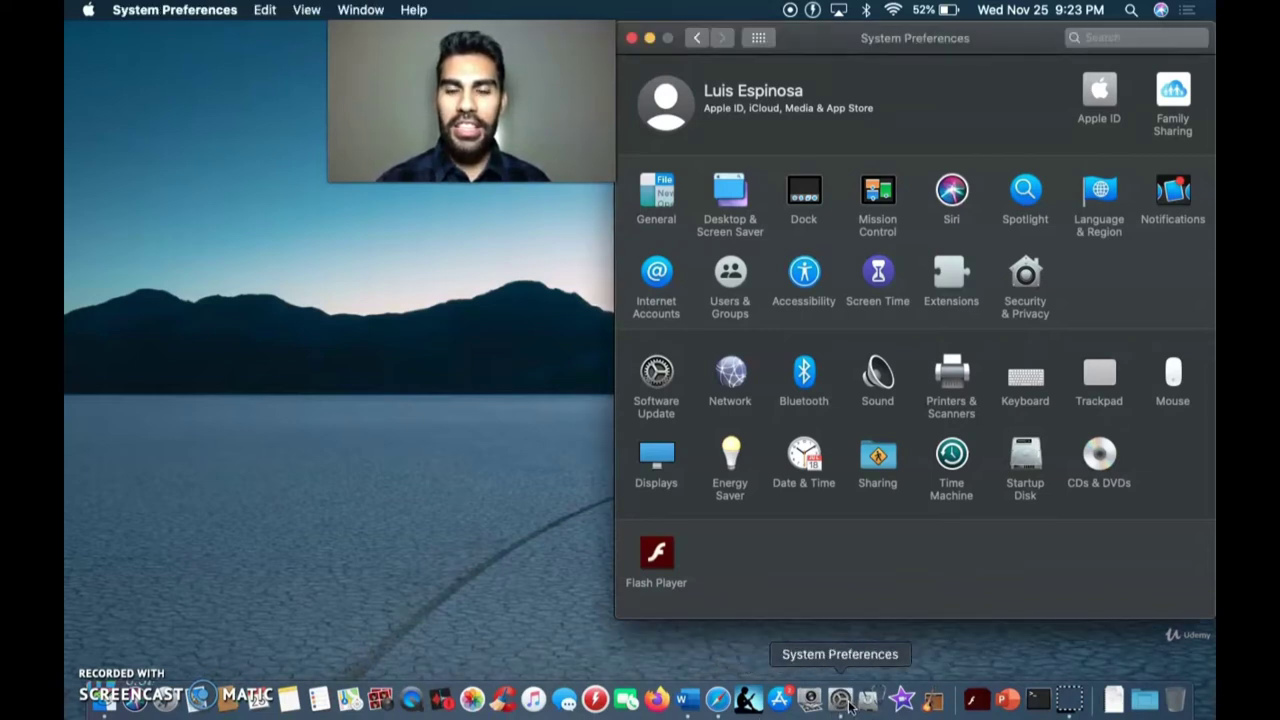
click(1027, 279)
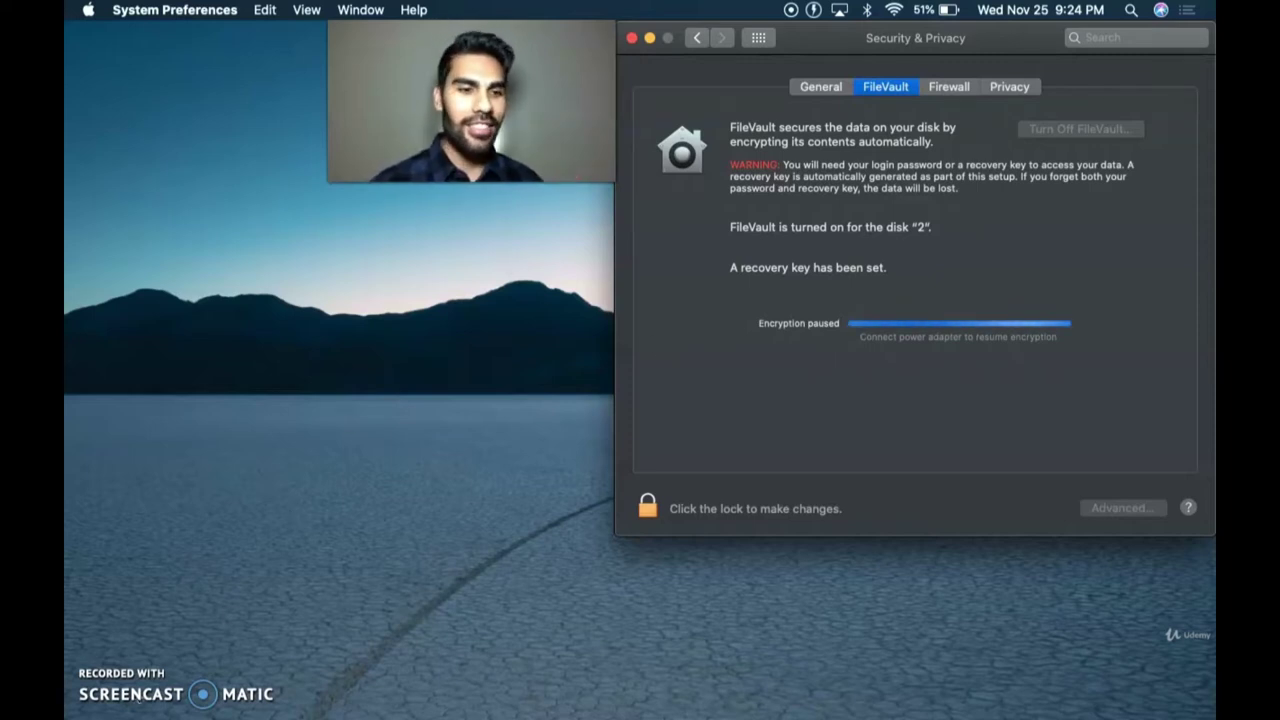
click(98, 685)
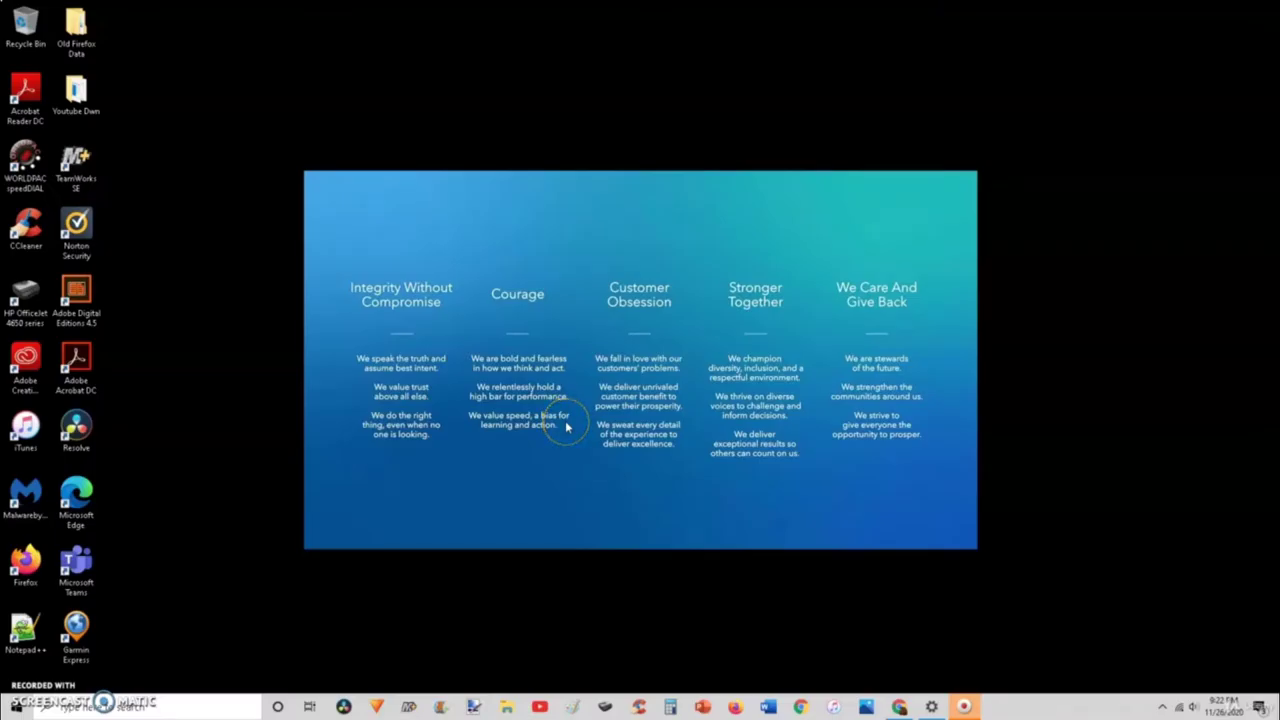
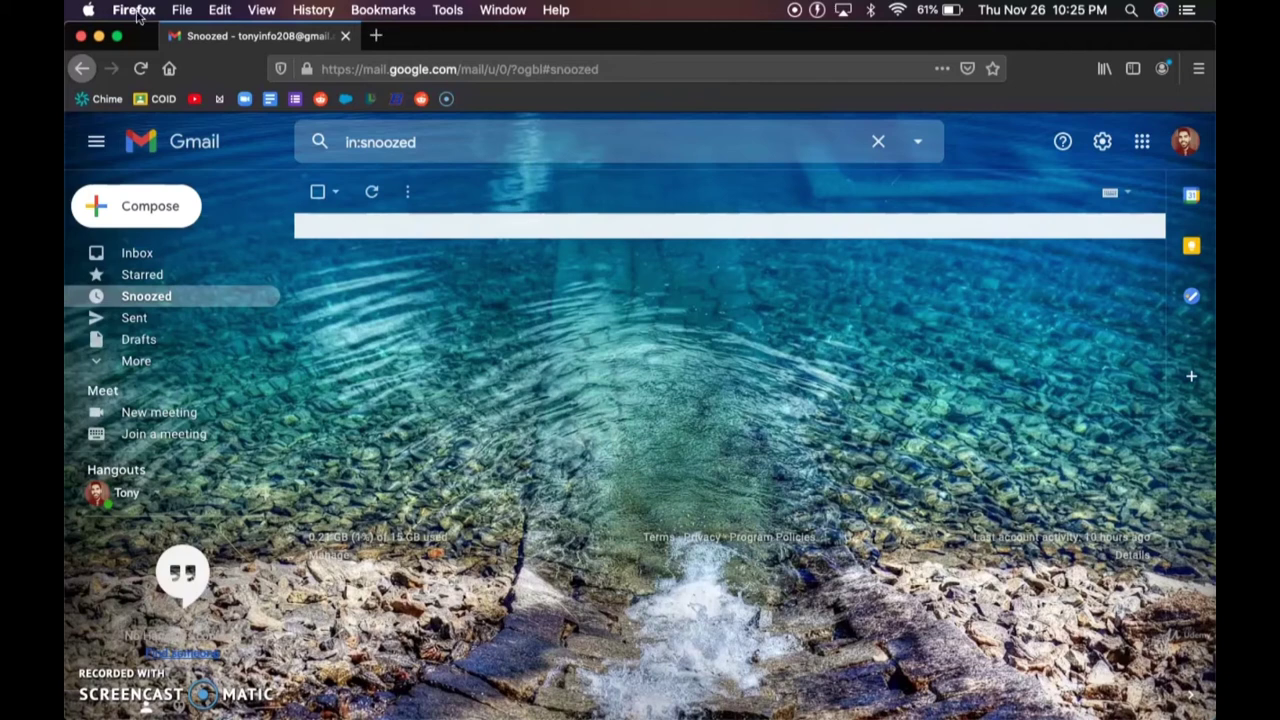
Open the Firefox preferences and review the General settings for startup, tabs, fonts, zoom, language and downloads
click(135, 11)
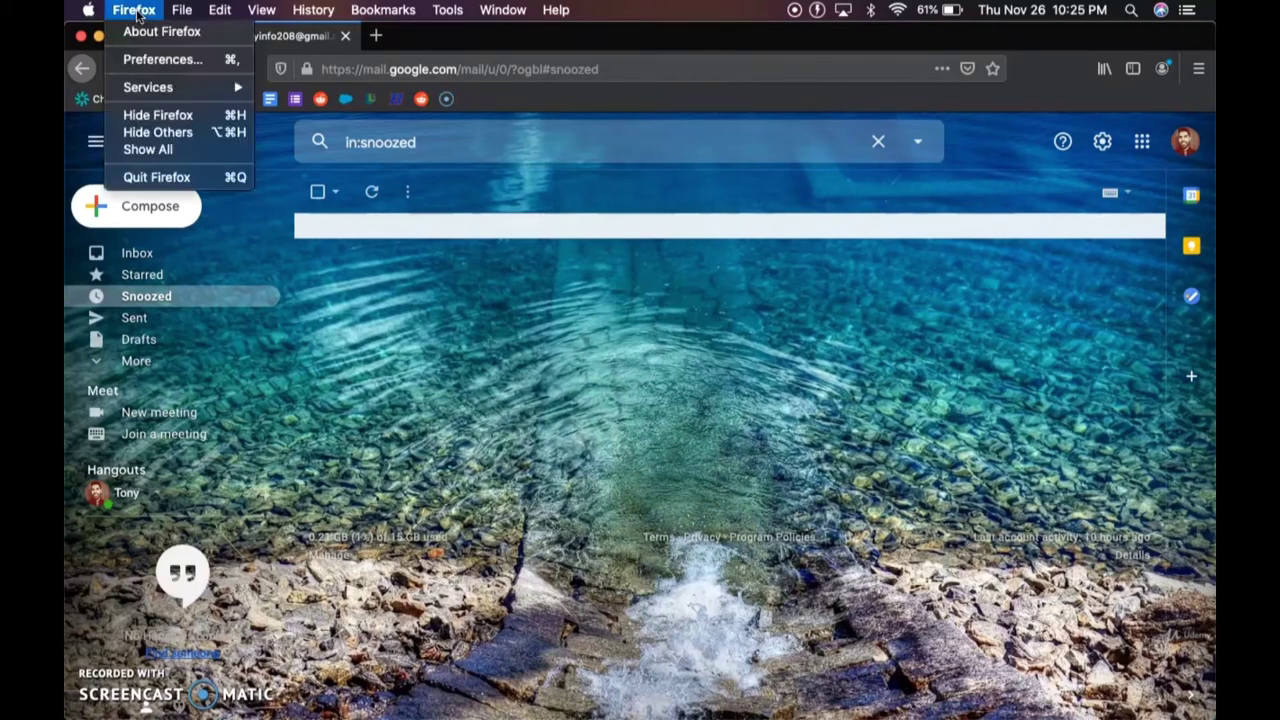
click(162, 62)
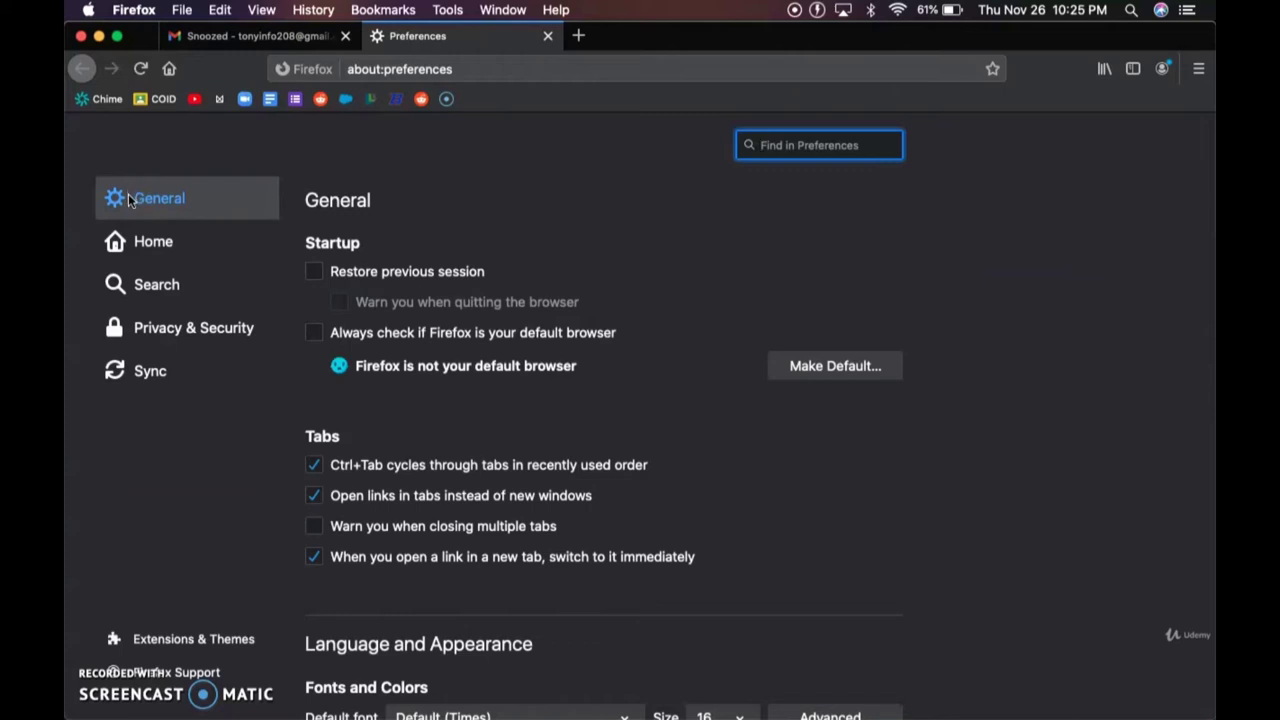
scroll(345, 208, down, 2)
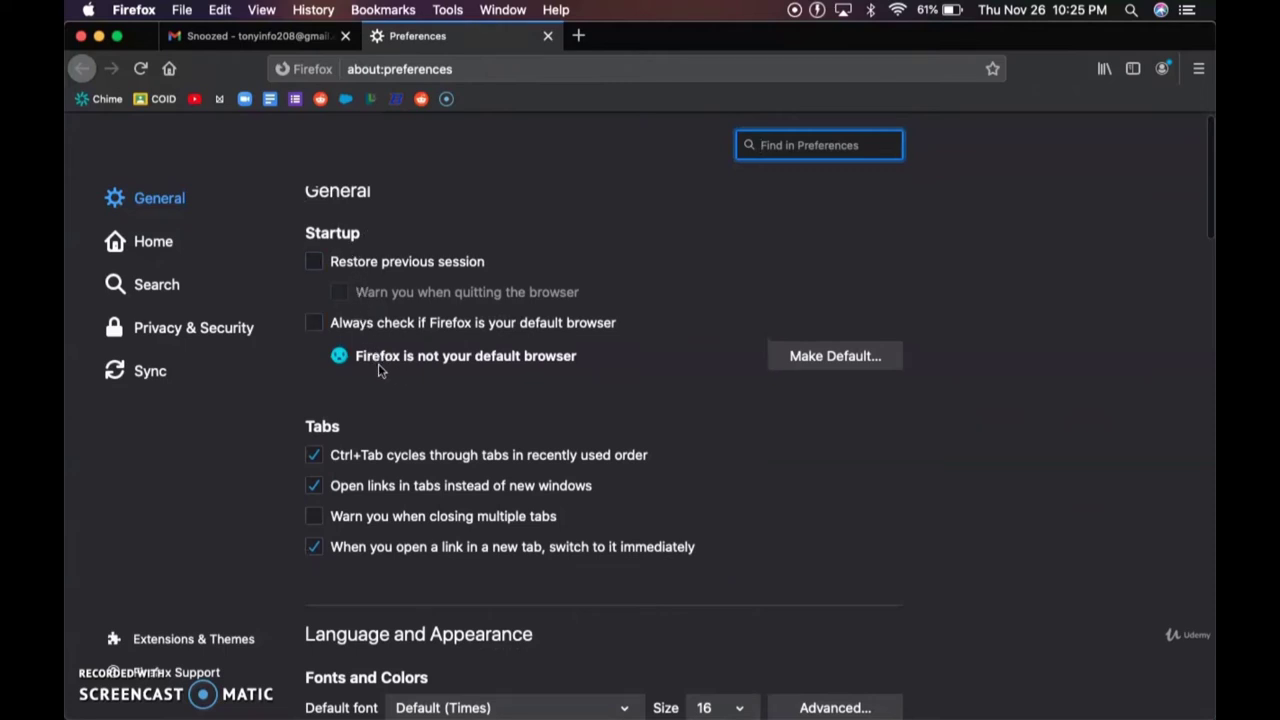
scroll(379, 369, down, 5)
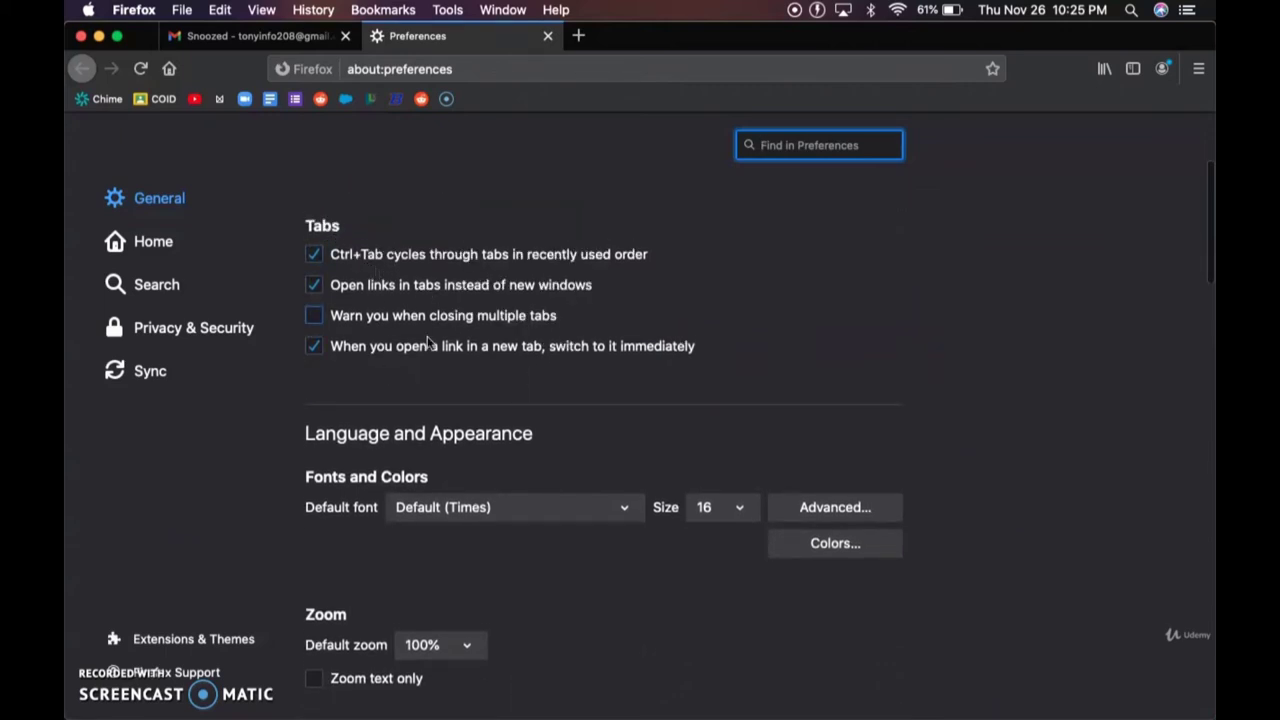
scroll(367, 369, down, 5)
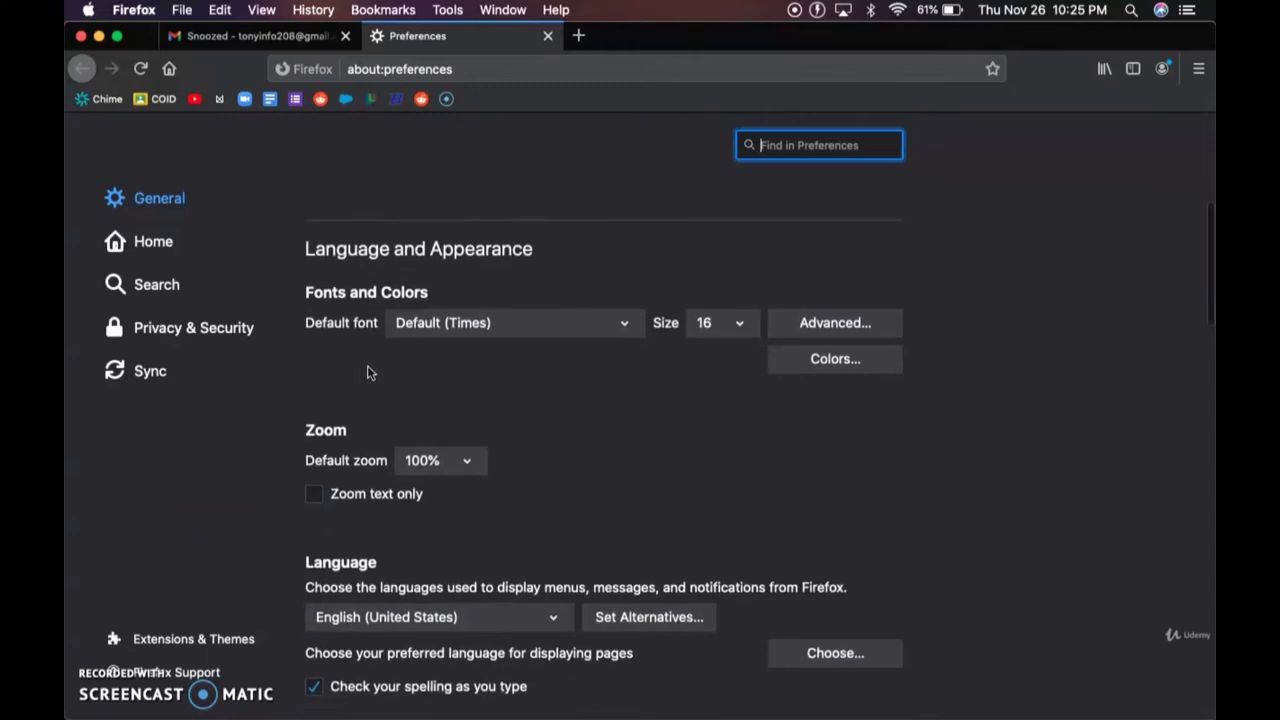
scroll(367, 372, down, 1)
scroll(367, 372, down, 4)
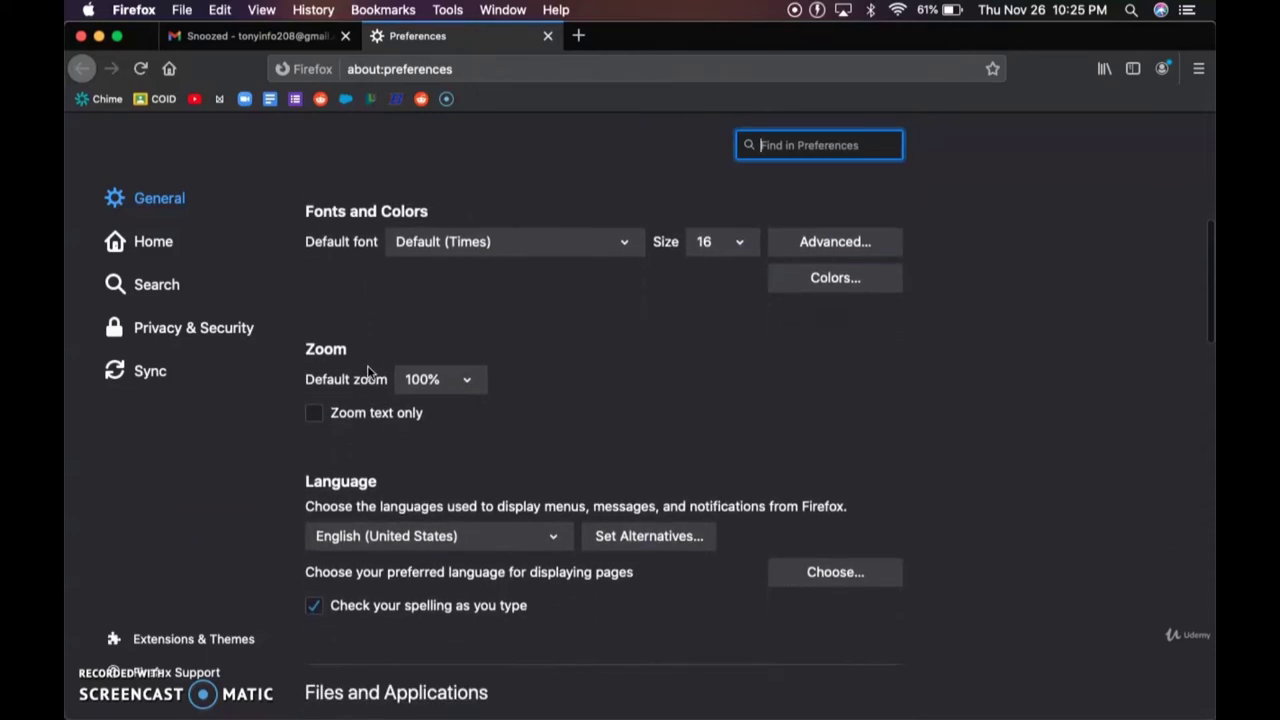
scroll(367, 372, down, 2)
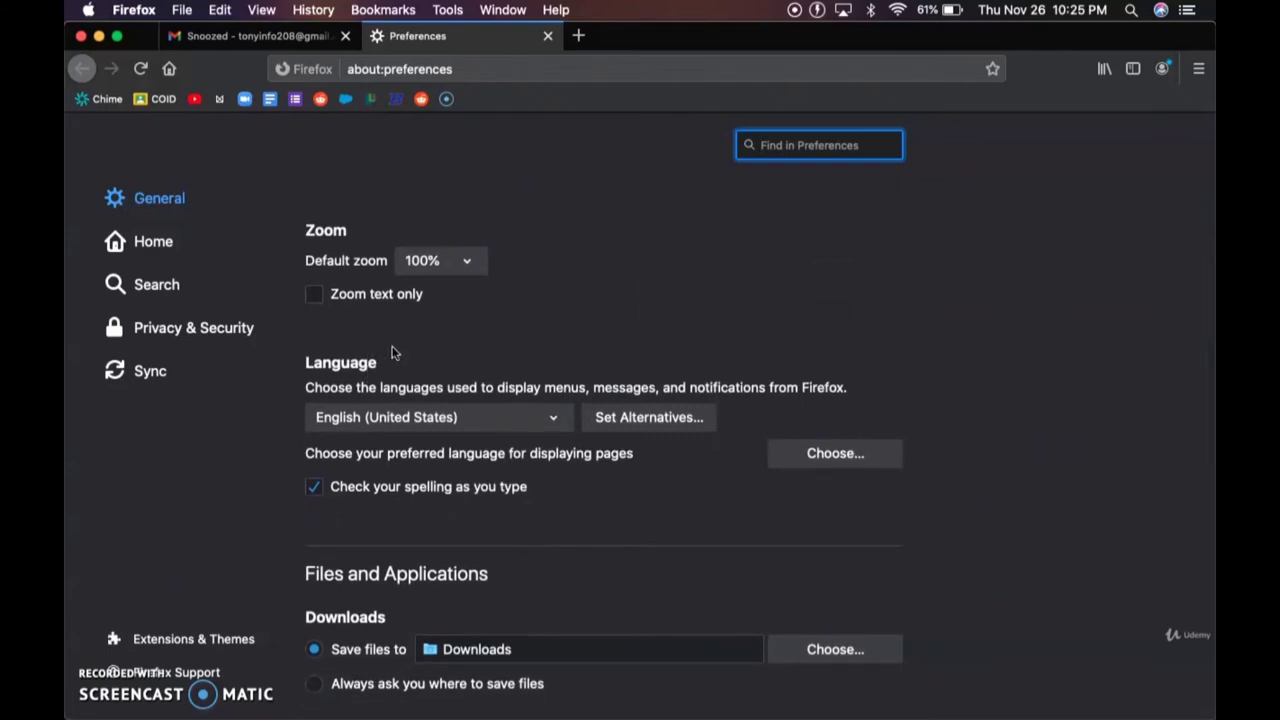
scroll(392, 352, down, 5)
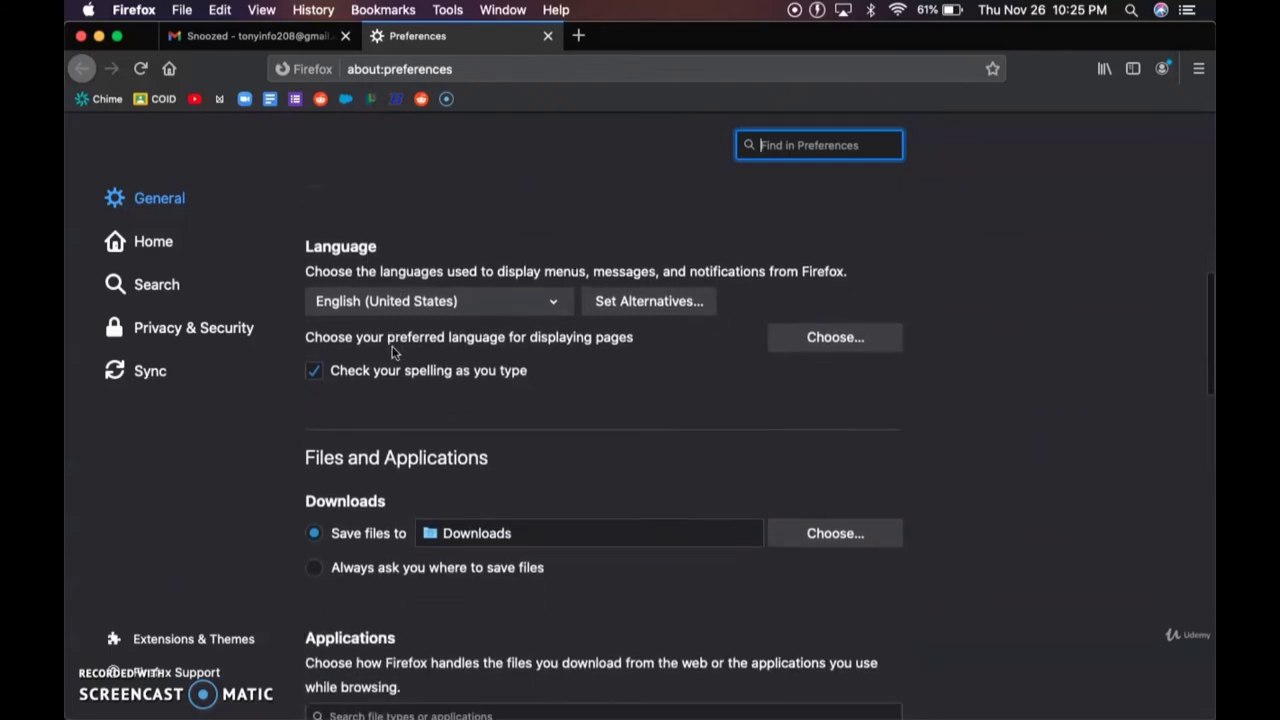
scroll(392, 352, down, 4)
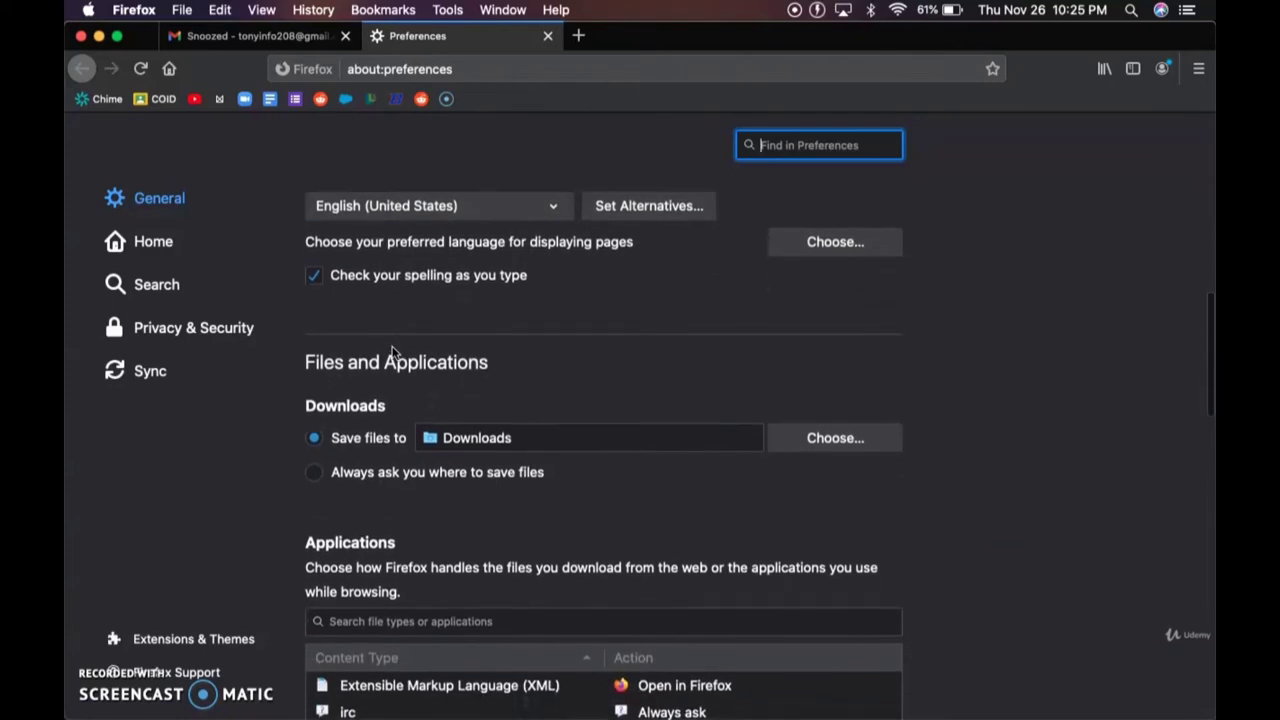
scroll(392, 352, down, 5)
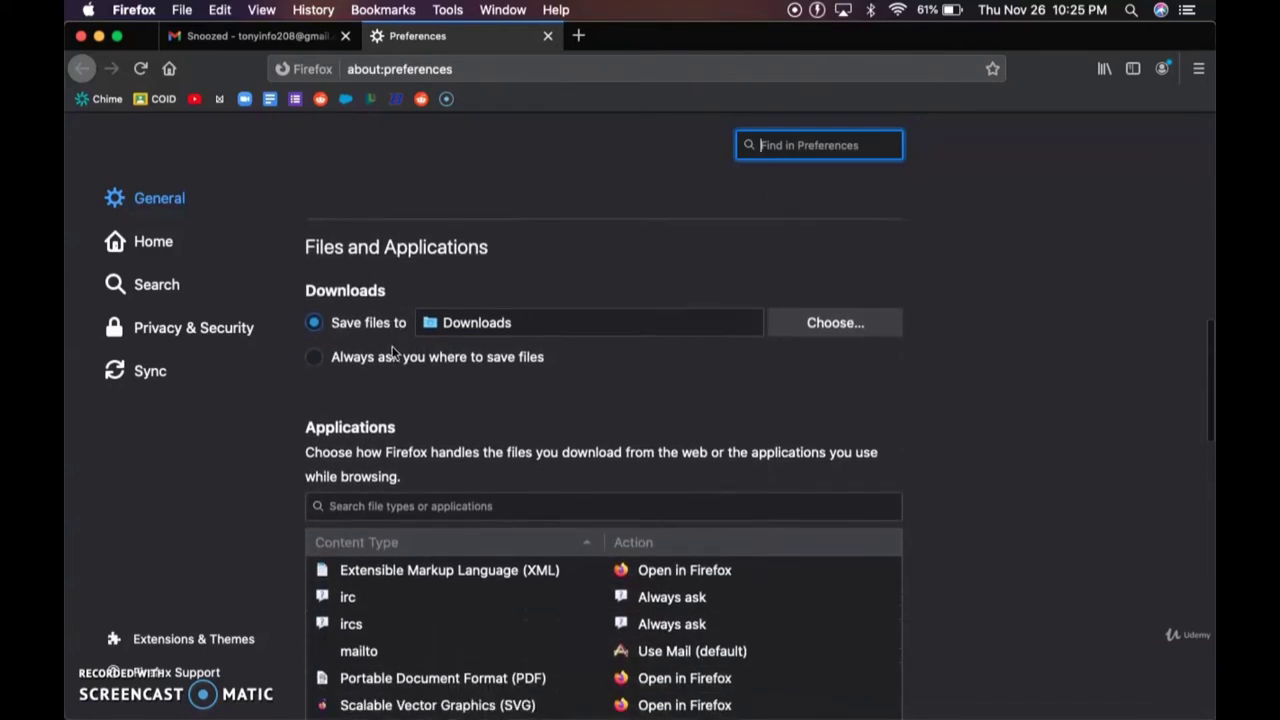
Examine the Applications list and the available actions for Portable Document Format (PDF) files, keeping the current choice
scroll(392, 352, down, 3)
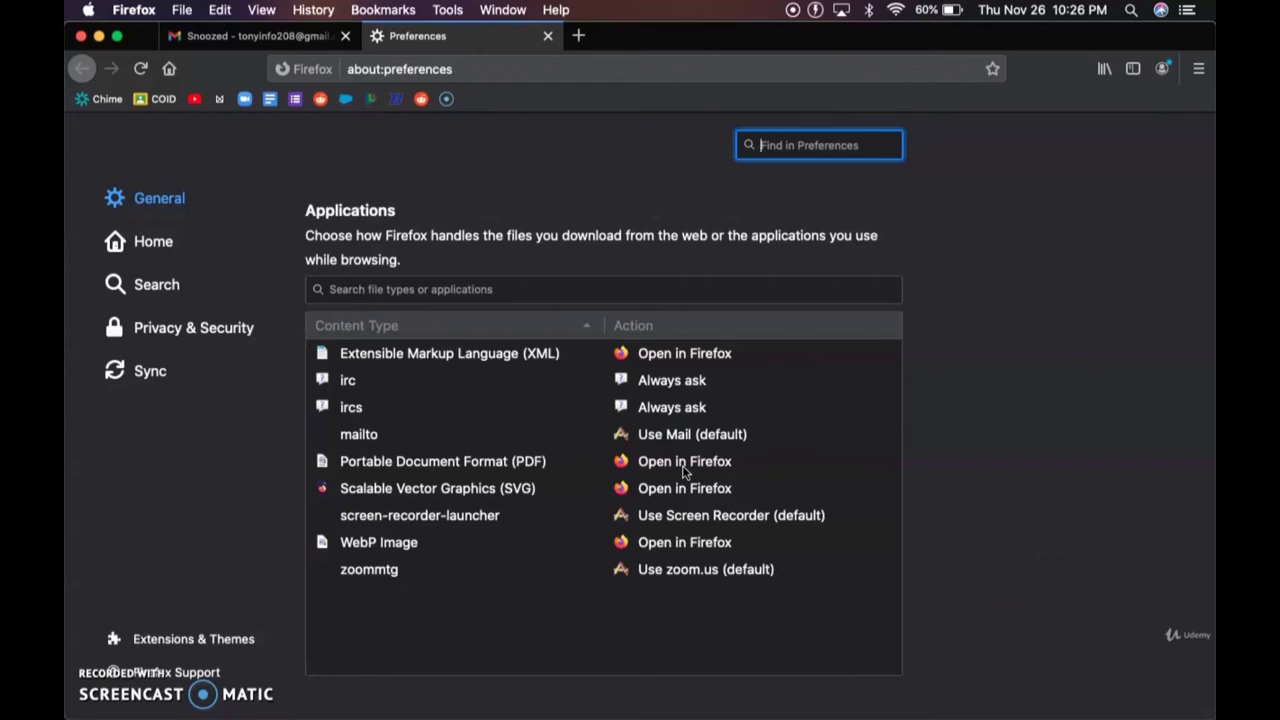
scroll(684, 473, down, 3)
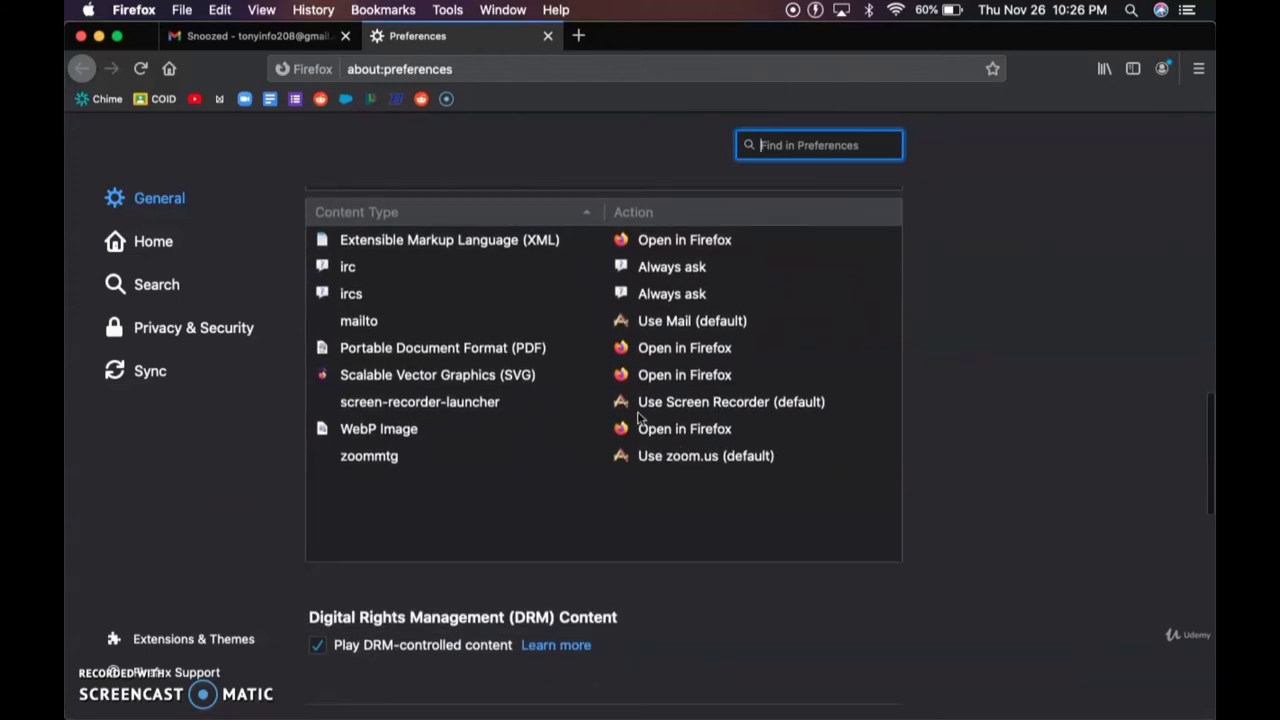
click(528, 350)
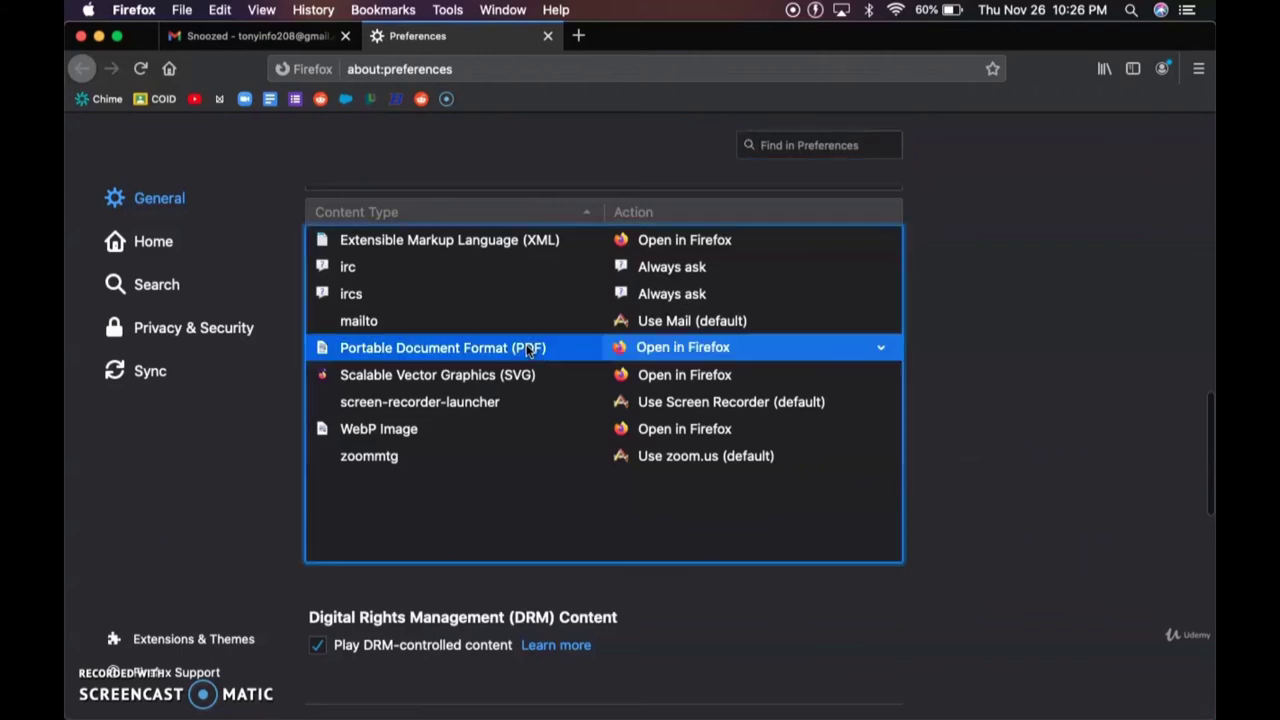
click(885, 347)
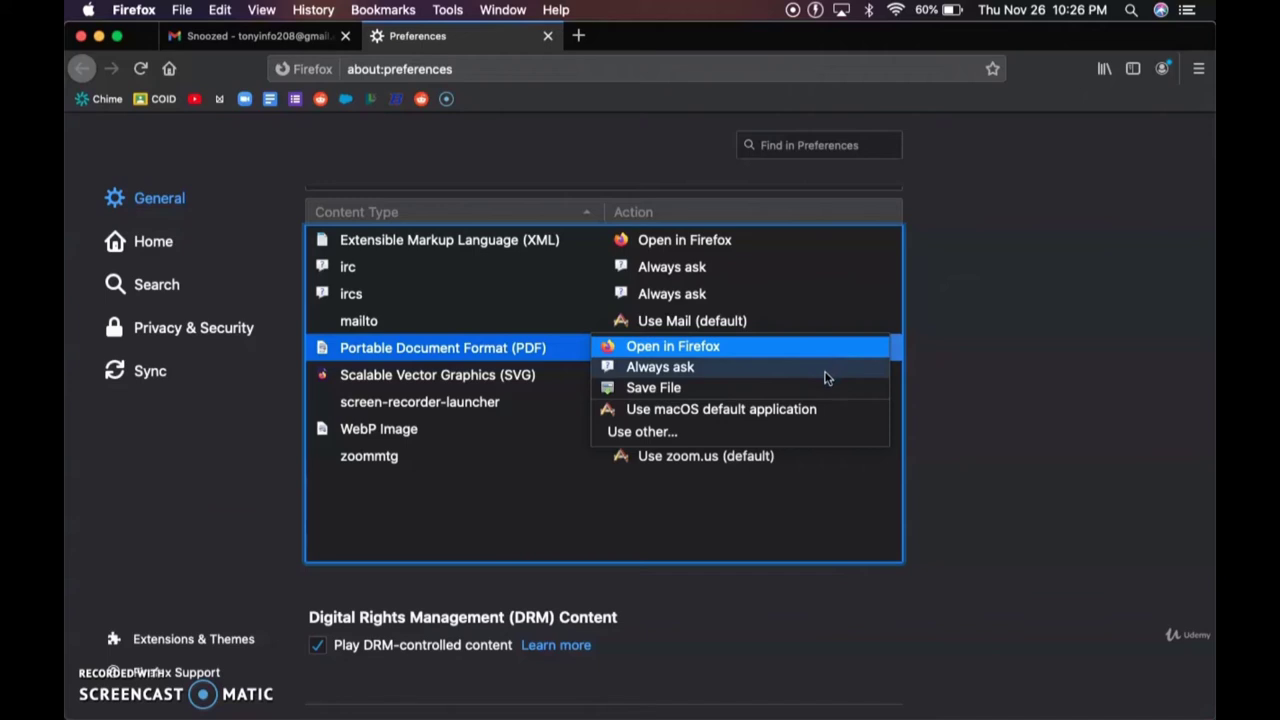
click(954, 366)
scroll(908, 316, up, 1)
scroll(906, 316, up, 1)
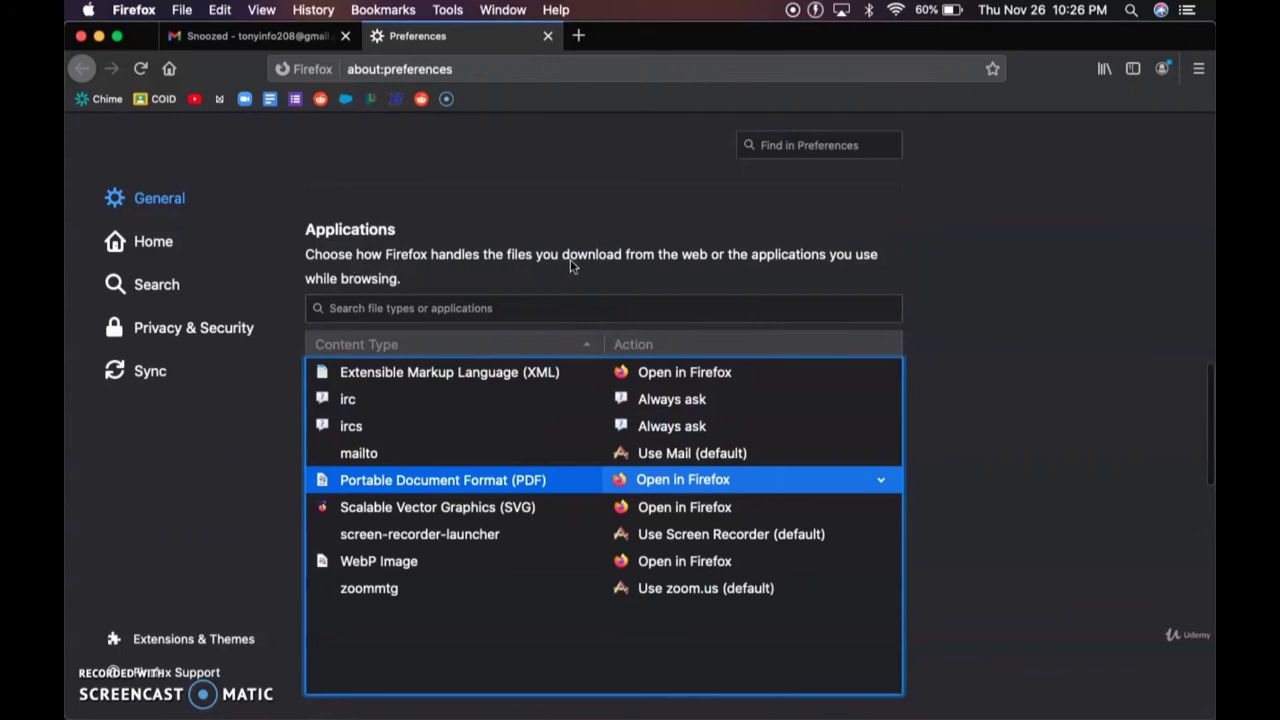
click(879, 479)
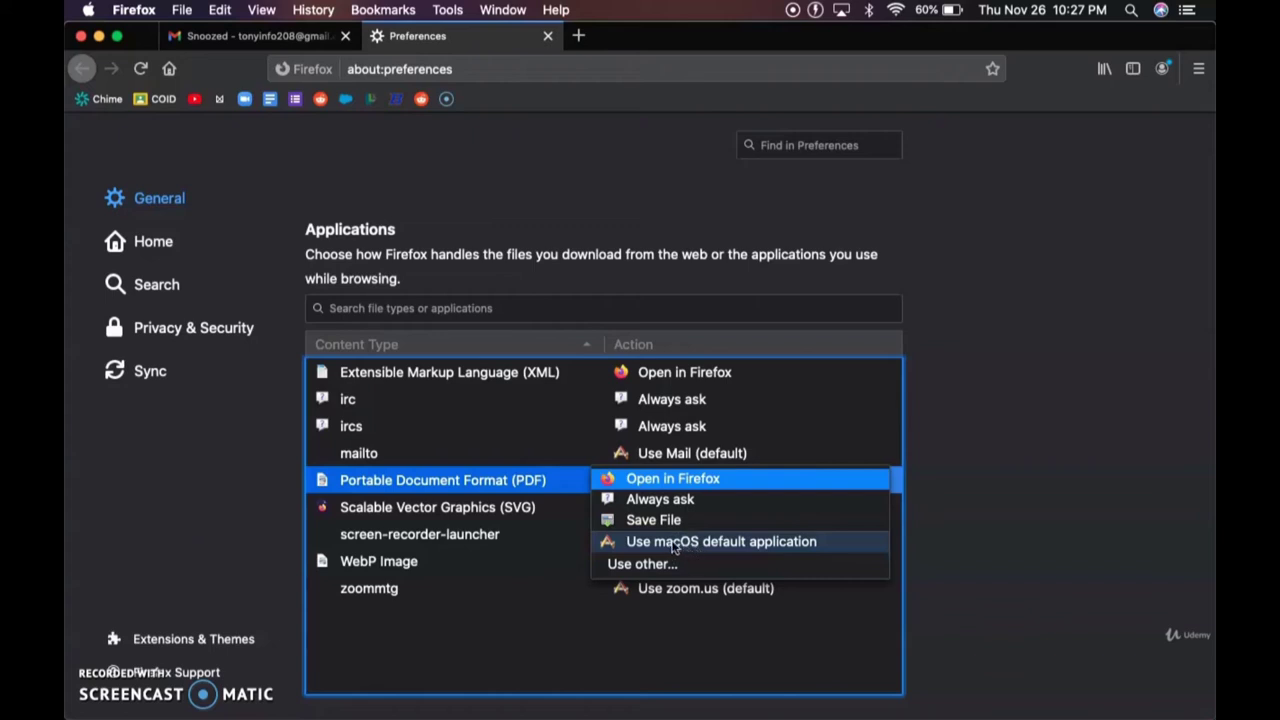
click(928, 561)
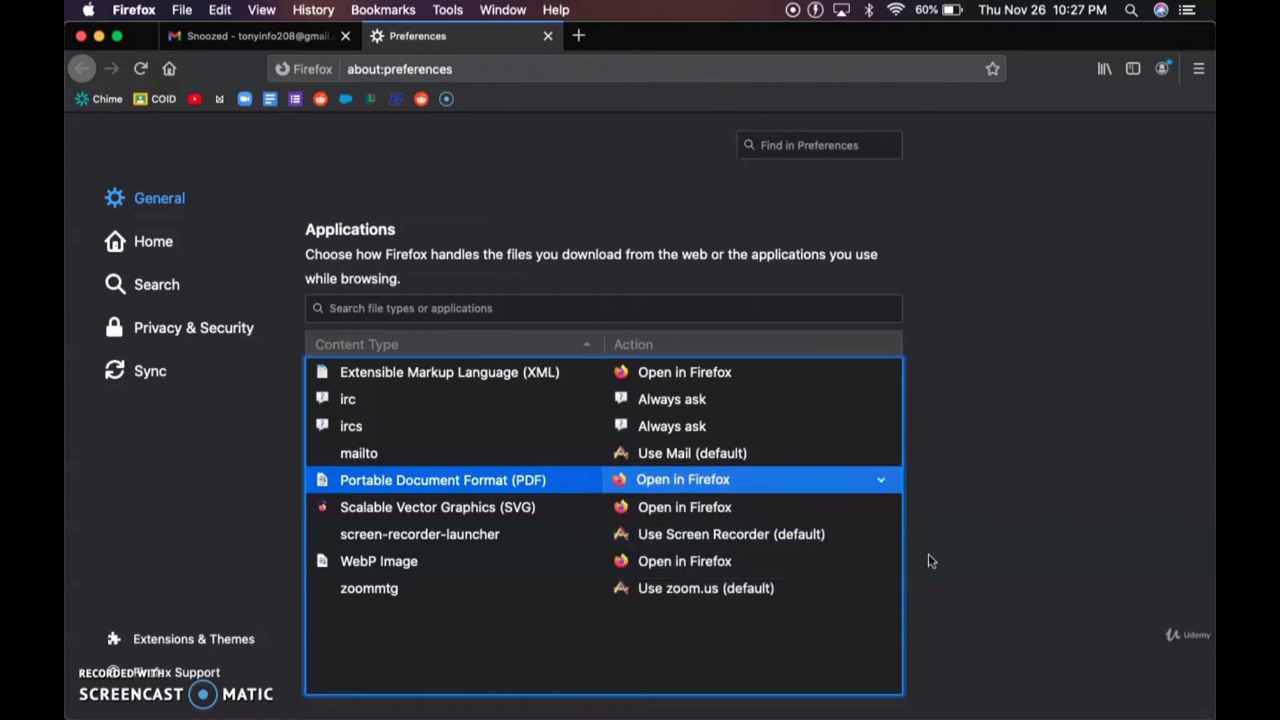
Review the DRM content, Firefox Updates, Performance and Browsing sections of the General preferences
scroll(928, 558, down, 2)
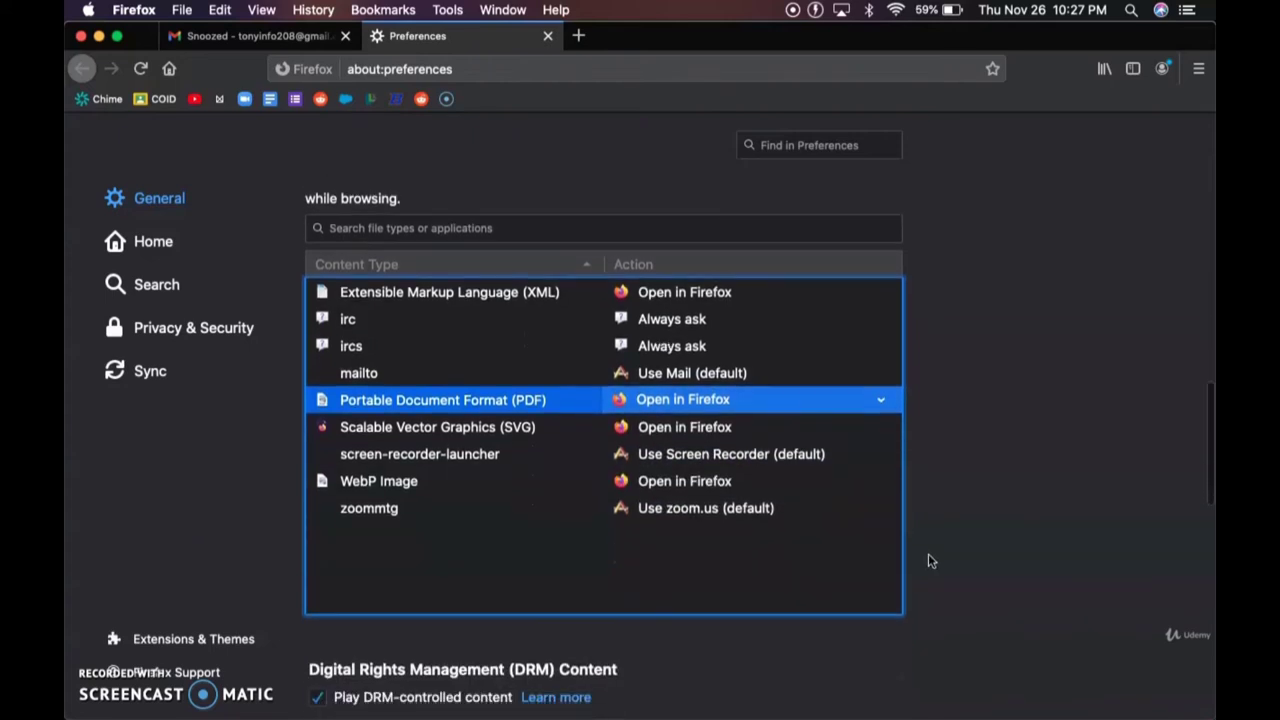
scroll(740, 422, down, 5)
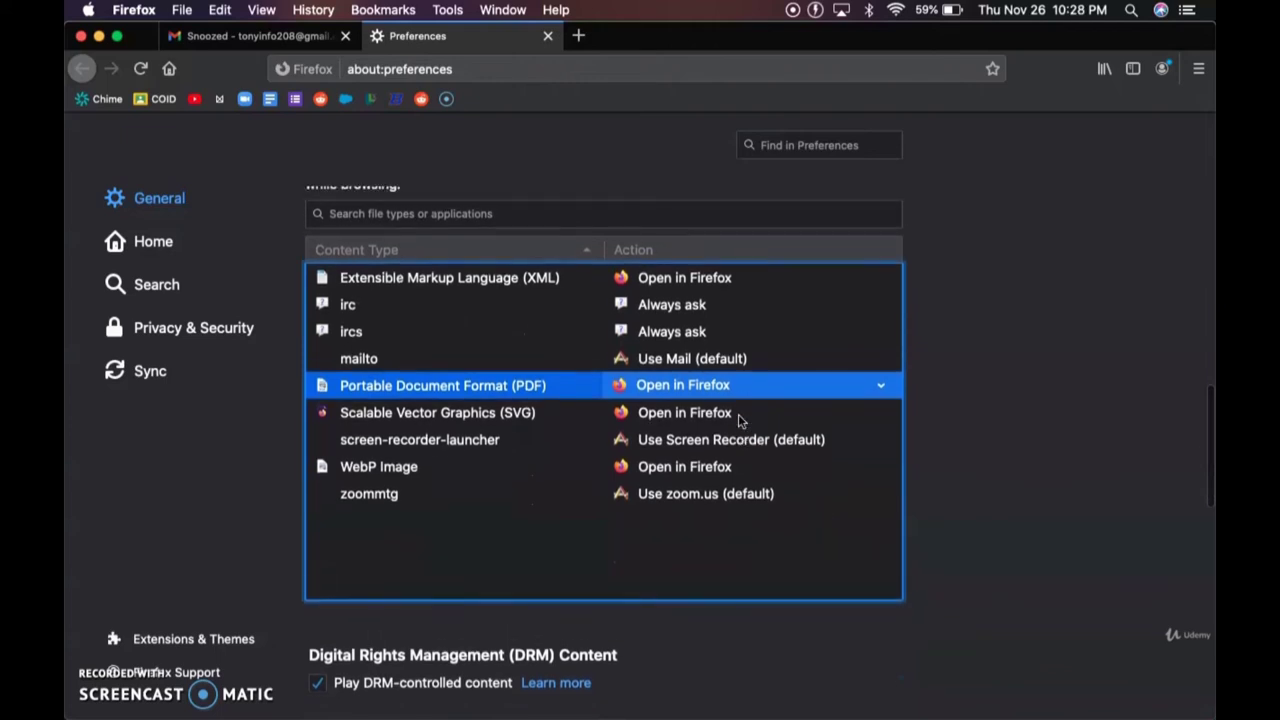
scroll(739, 418, down, 4)
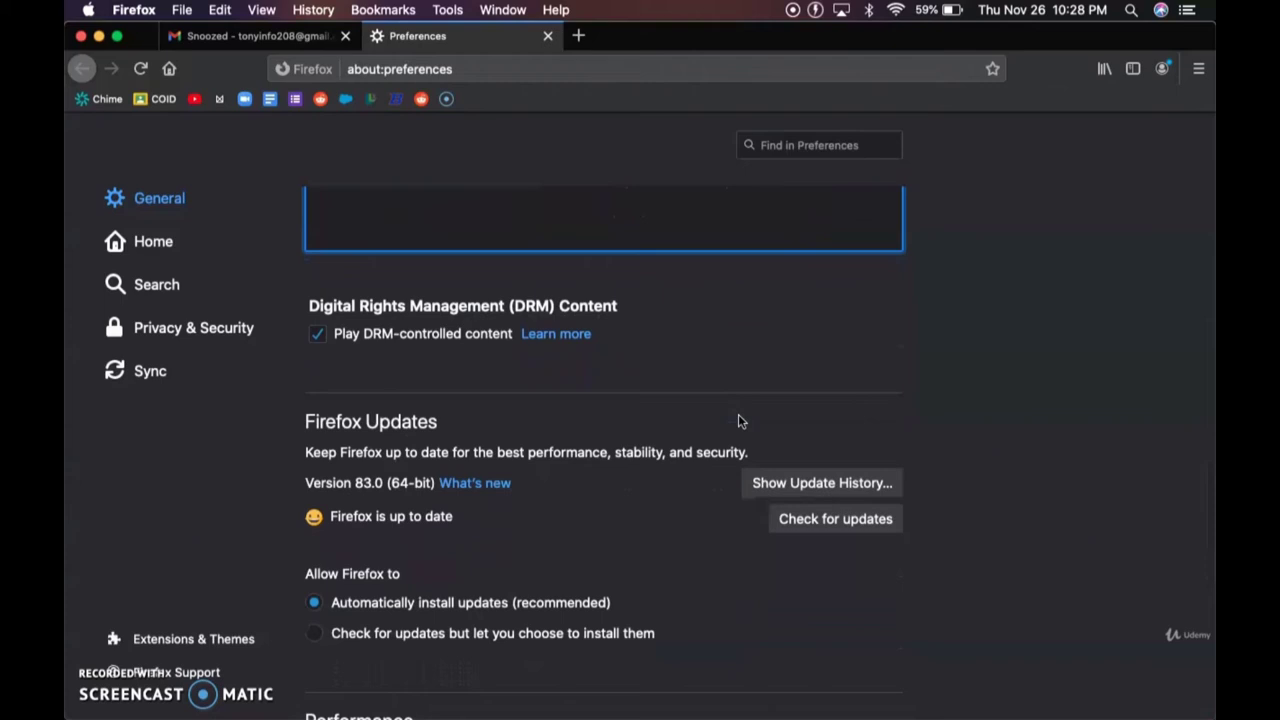
scroll(738, 421, down, 2)
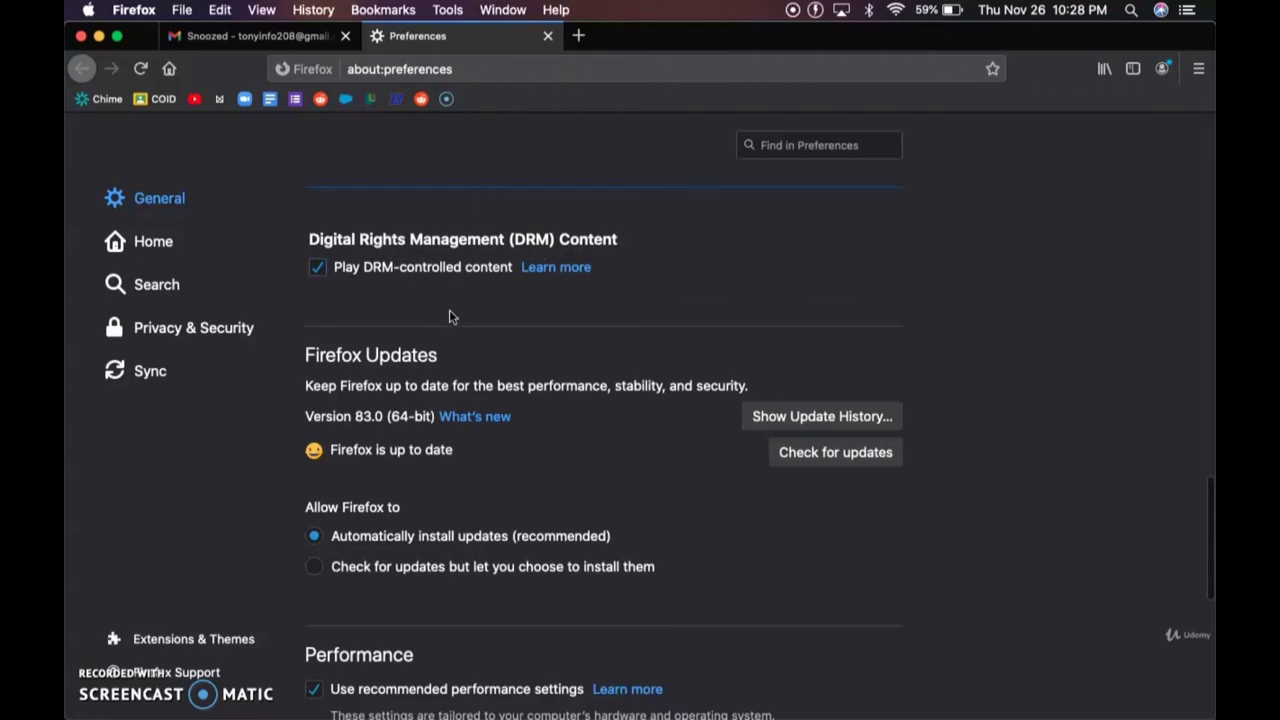
scroll(449, 316, down, 1)
scroll(449, 316, down, 2)
scroll(450, 315, down, 2)
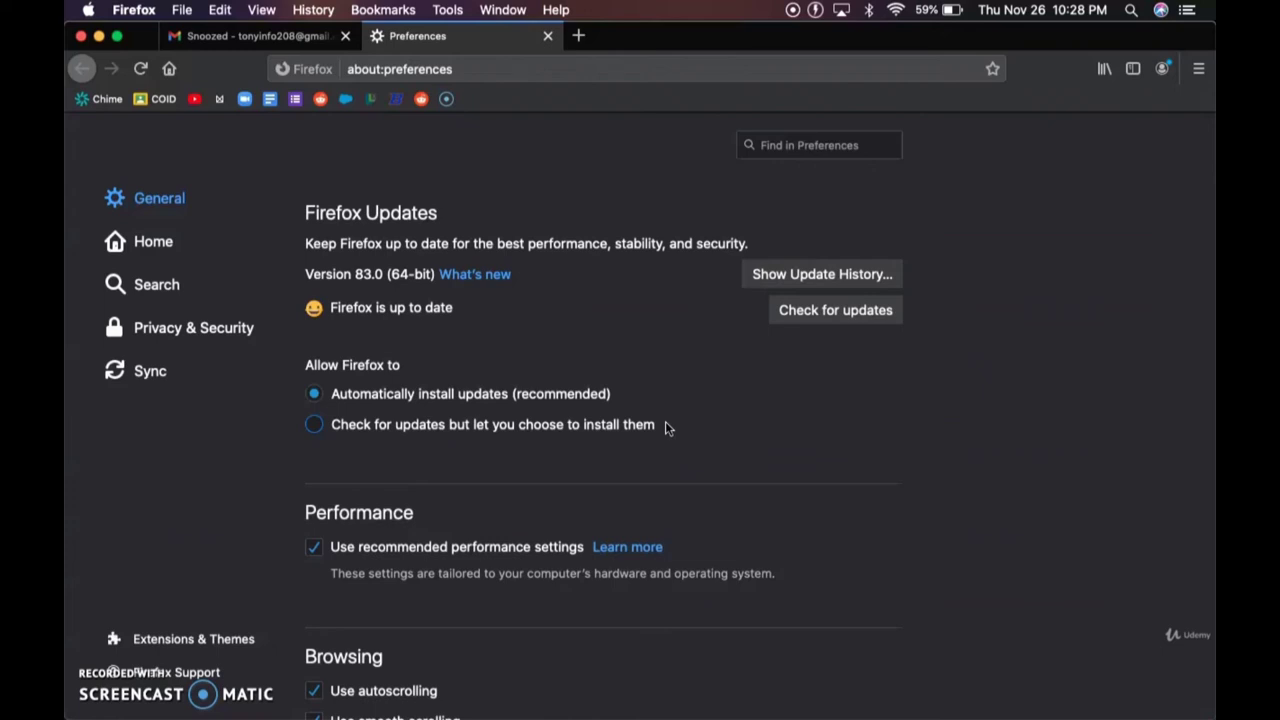
scroll(668, 428, down, 2)
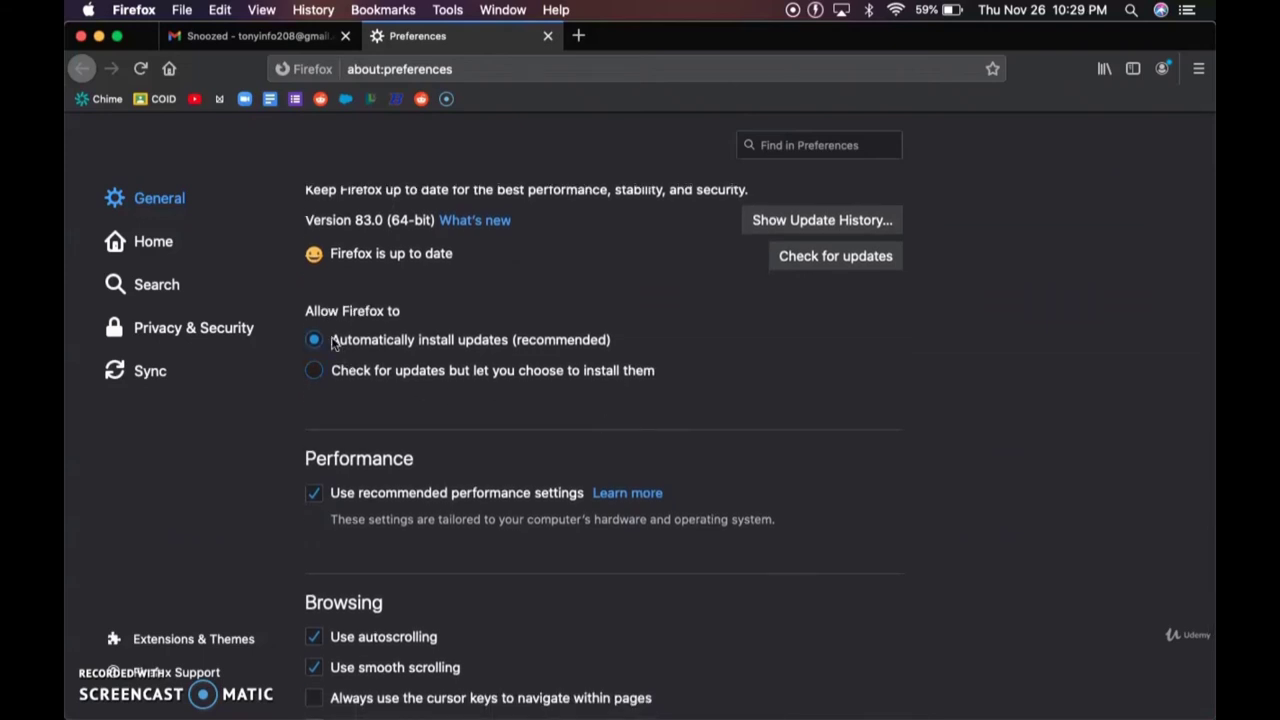
scroll(342, 327, down, 4)
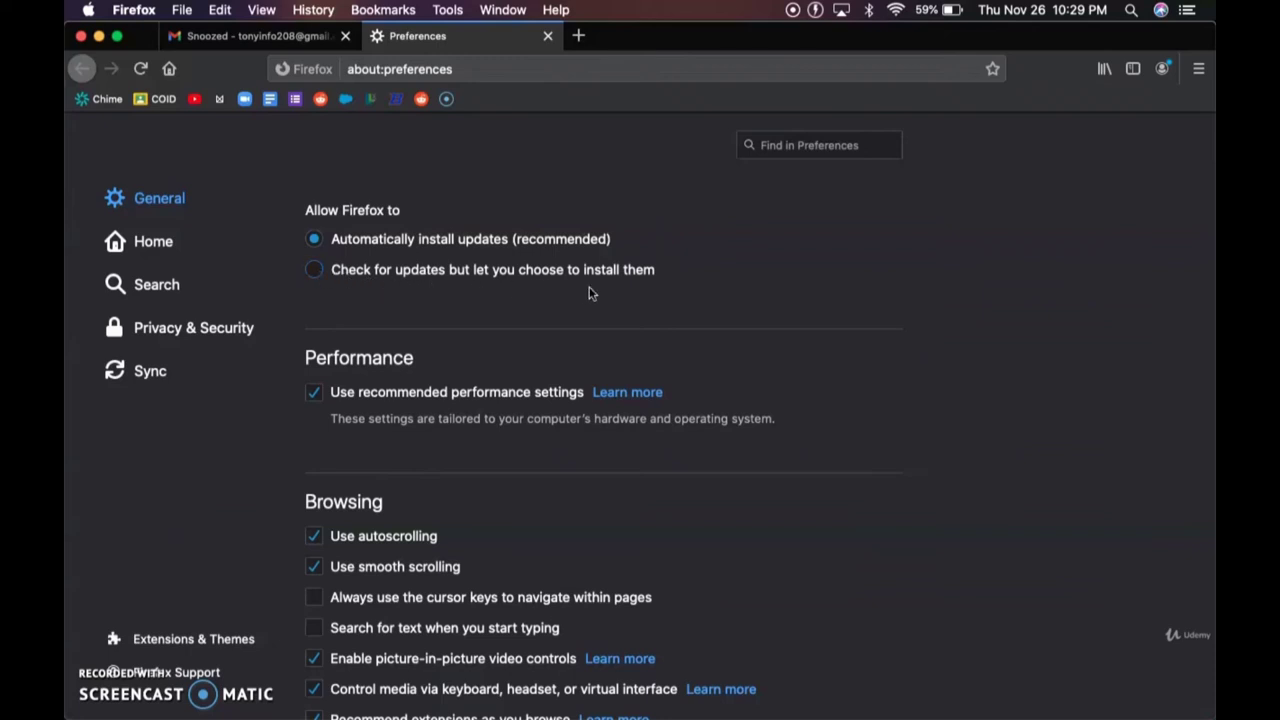
scroll(668, 265, down, 3)
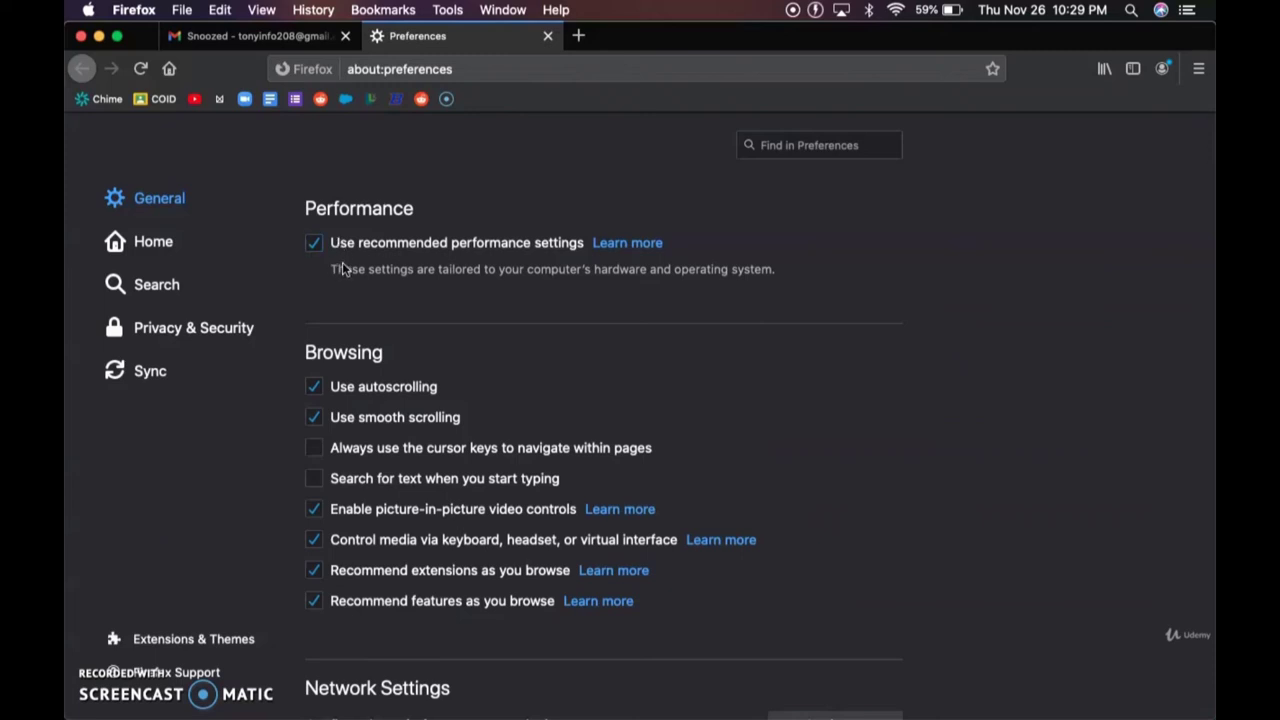
Open the network Connection Settings, review the proxy and DNS over HTTPS options, and close them without saving
scroll(340, 268, down, 2)
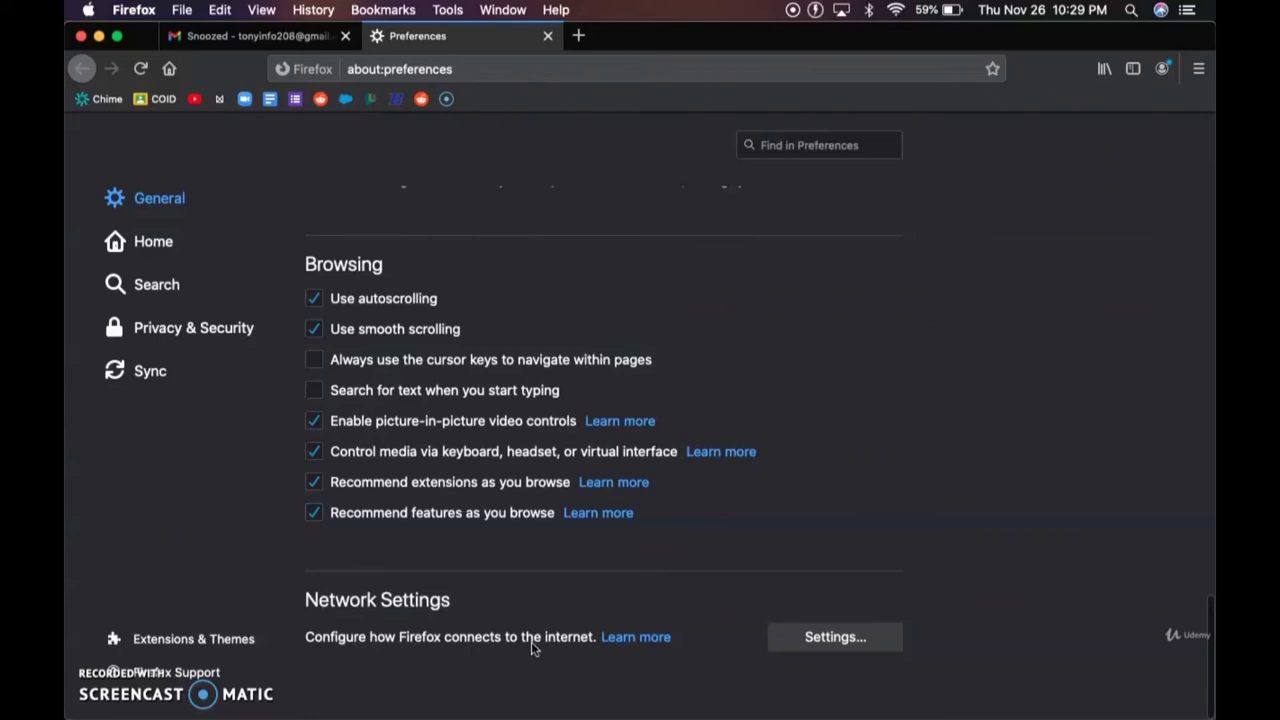
click(801, 644)
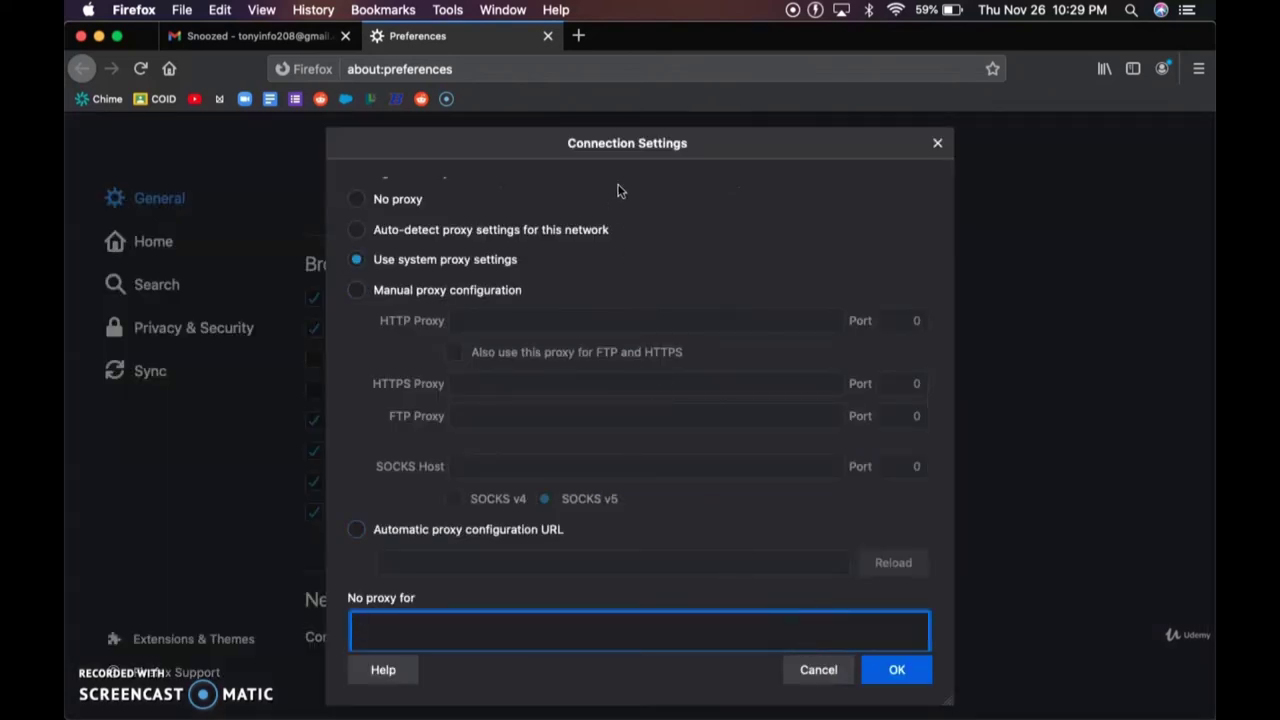
scroll(565, 330, up, 2)
scroll(565, 330, down, 1)
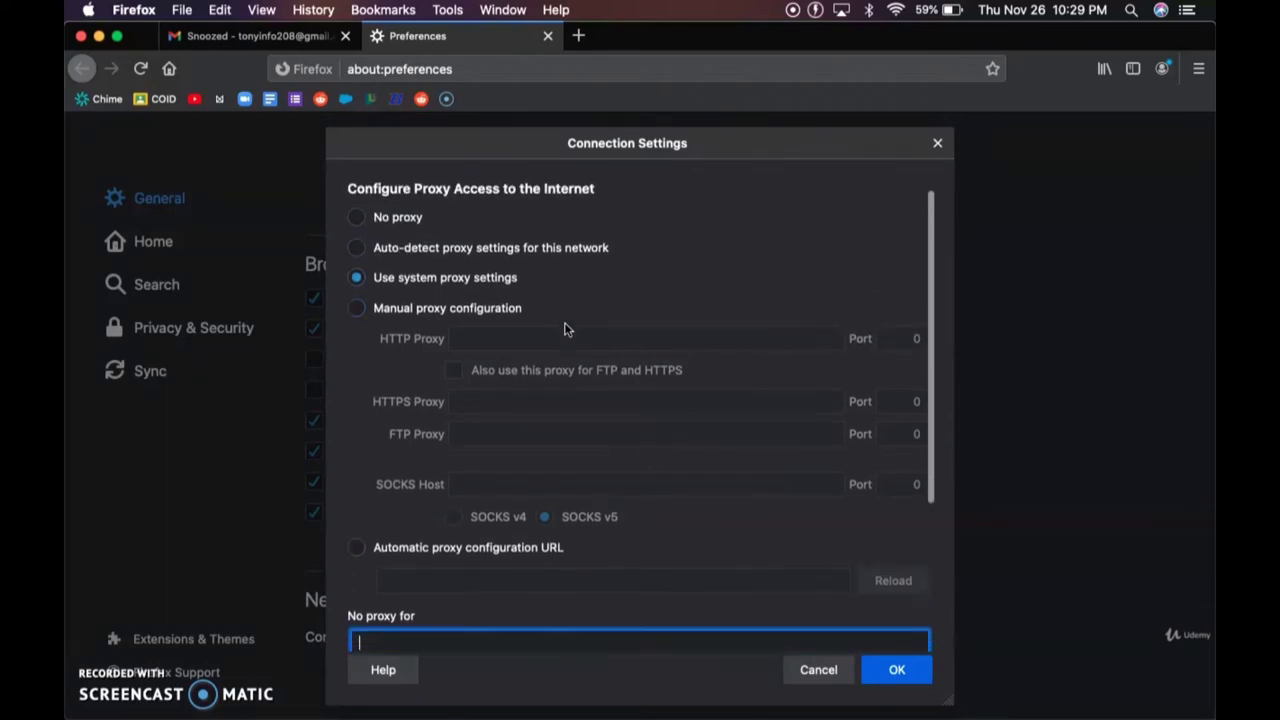
scroll(565, 330, down, 3)
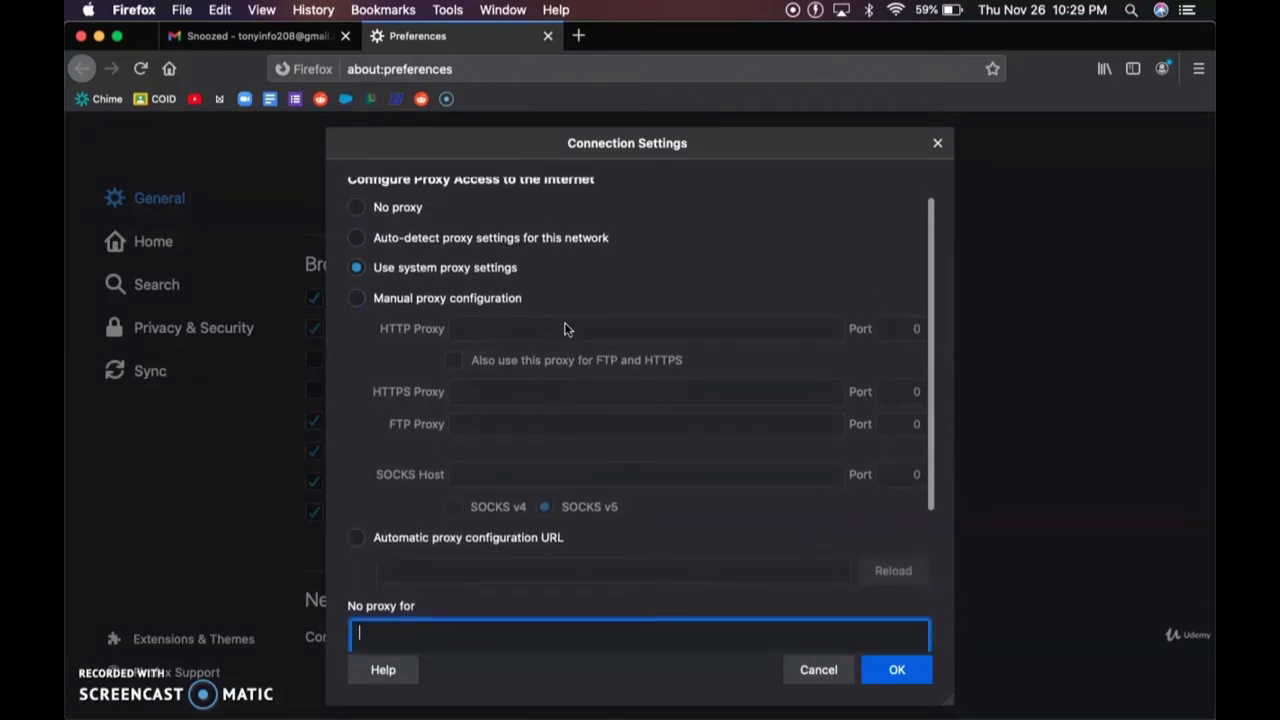
scroll(565, 330, down, 3)
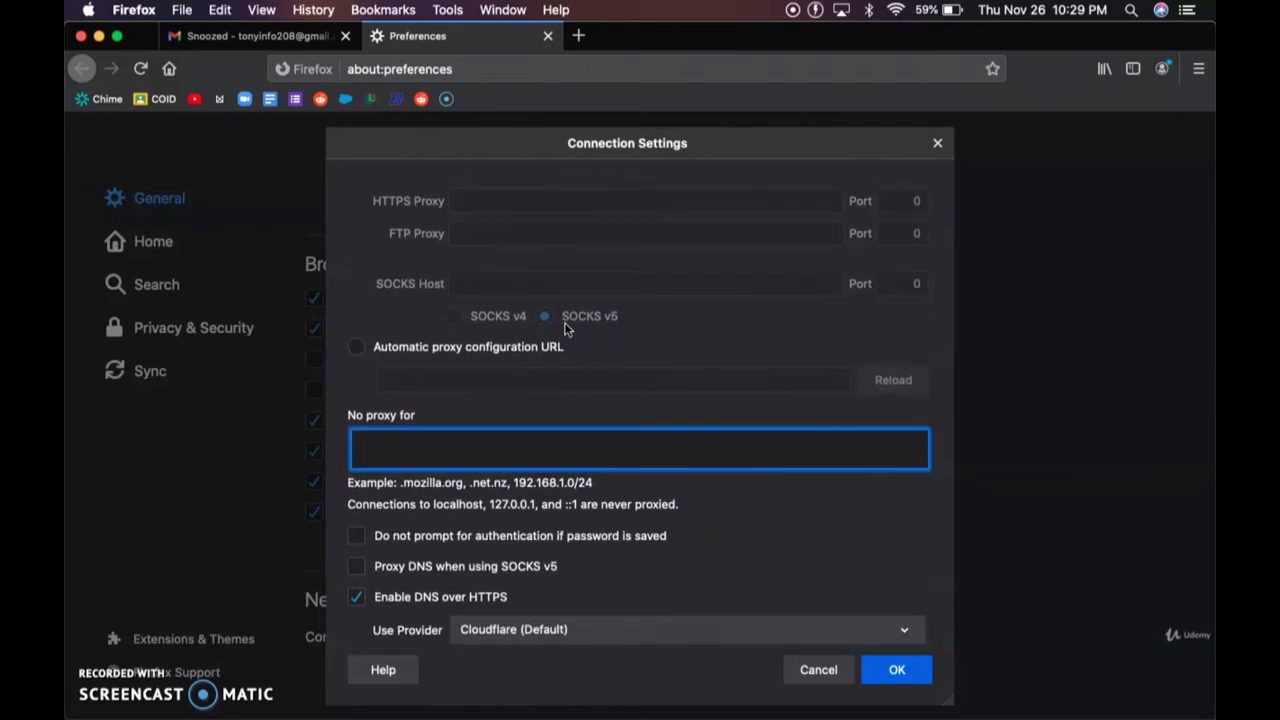
scroll(565, 330, up, 6)
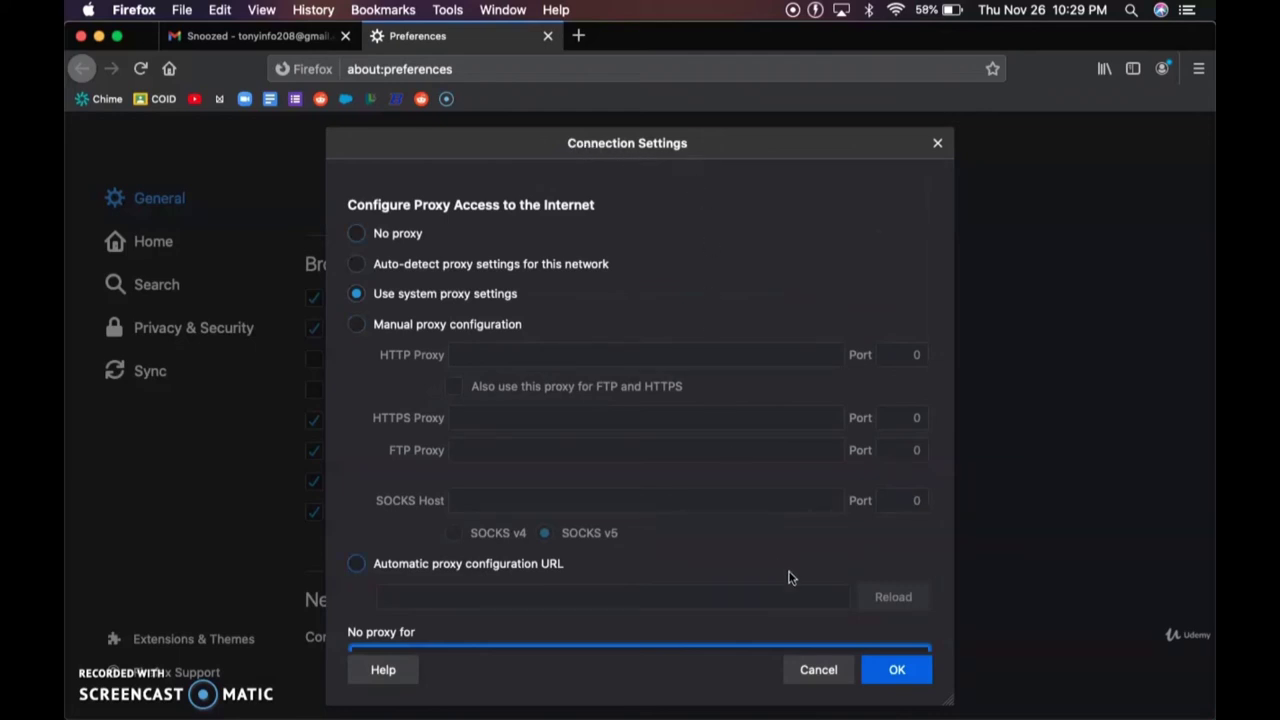
click(818, 670)
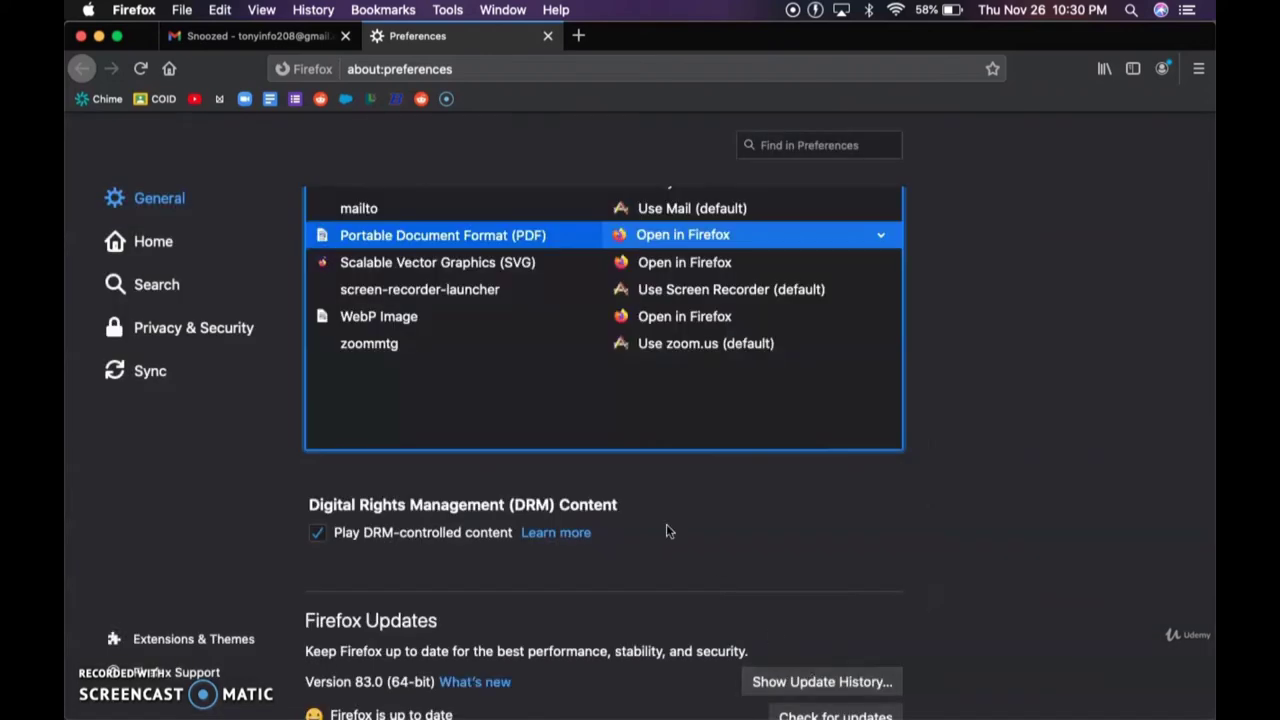
Go to the Home preferences and review the homepage, new tab and Firefox Home Content options
scroll(360, 390, down, 10)
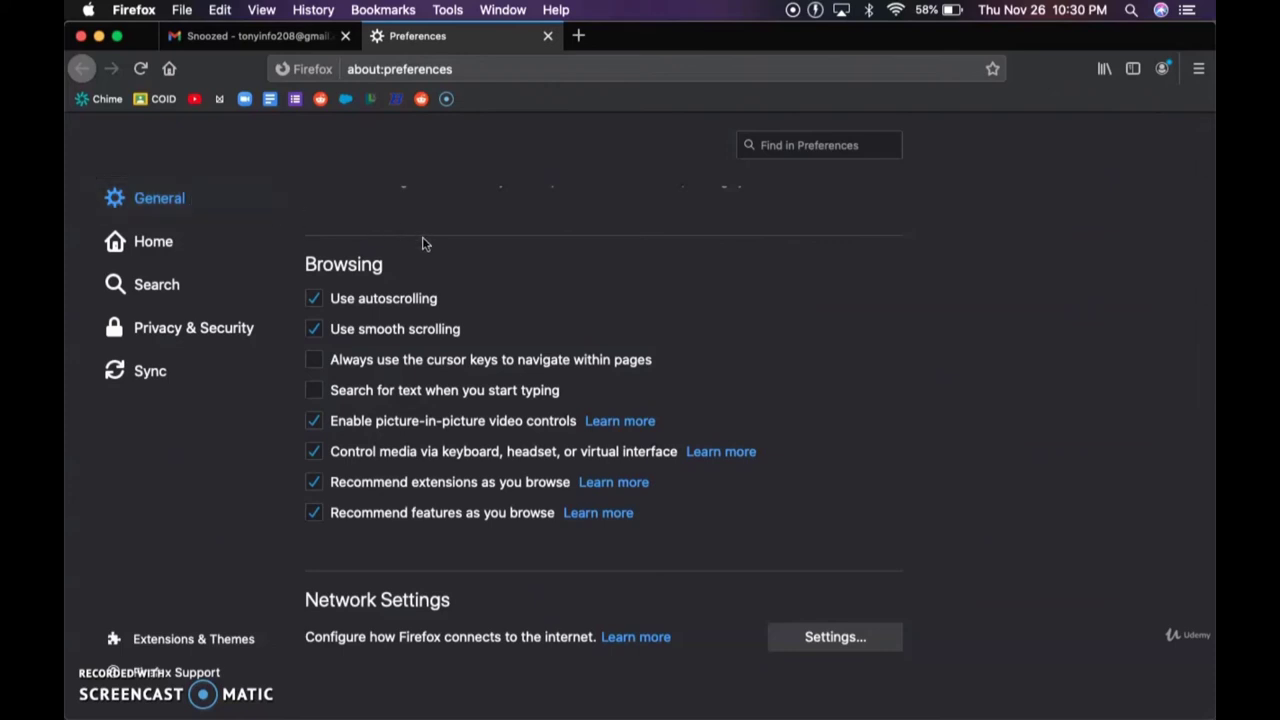
click(184, 252)
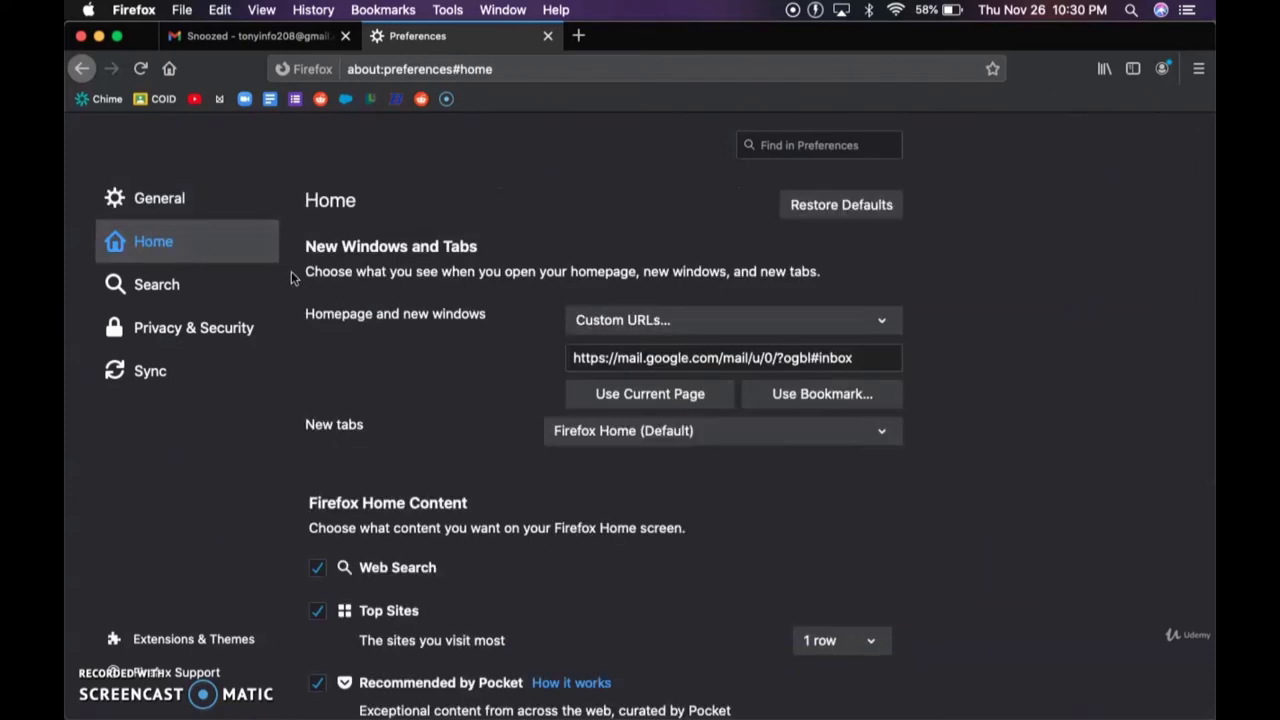
scroll(351, 377, down, 3)
scroll(351, 377, down, 4)
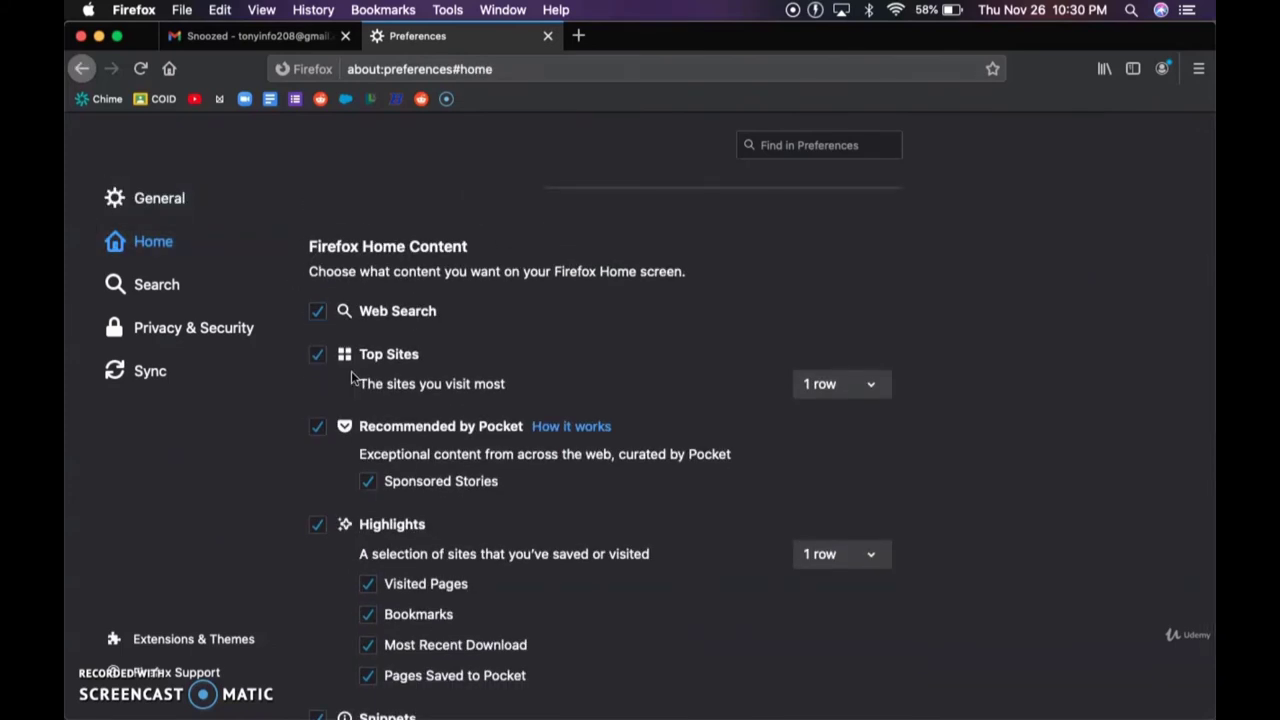
In the Home preferences, set new tabs to open a Blank Page
scroll(351, 377, up, 7)
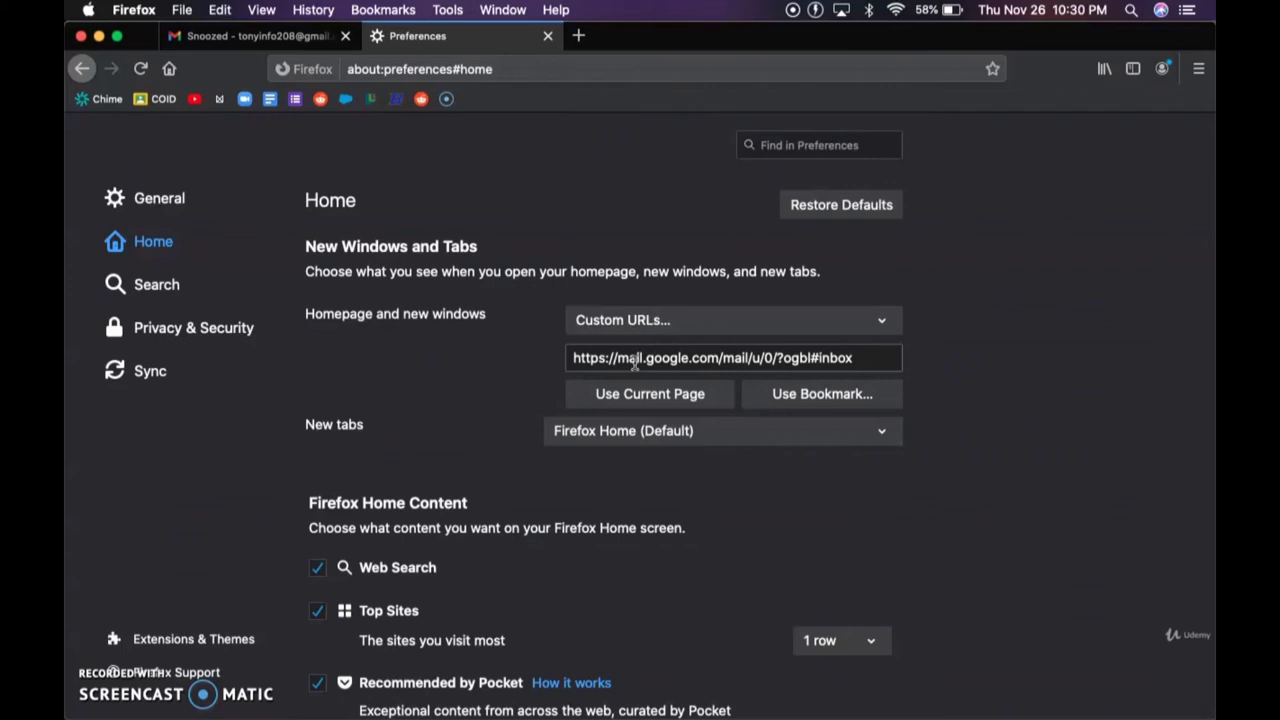
scroll(634, 362, down, 3)
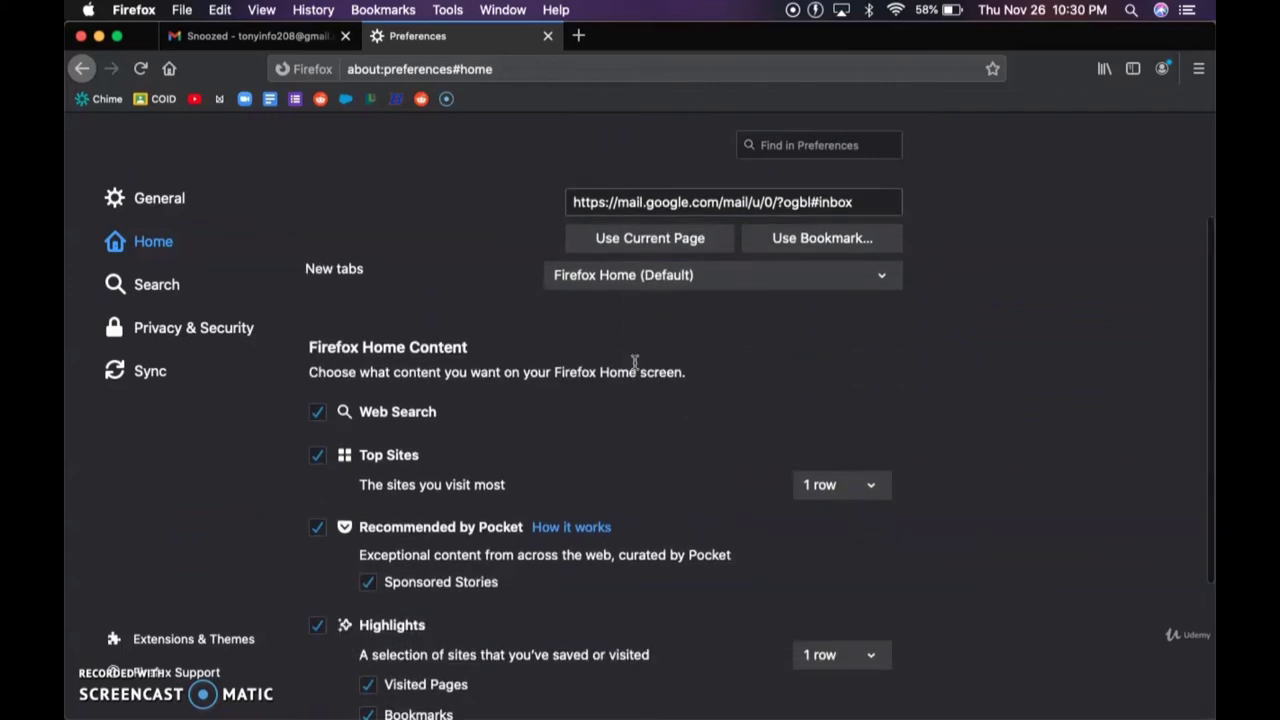
click(656, 280)
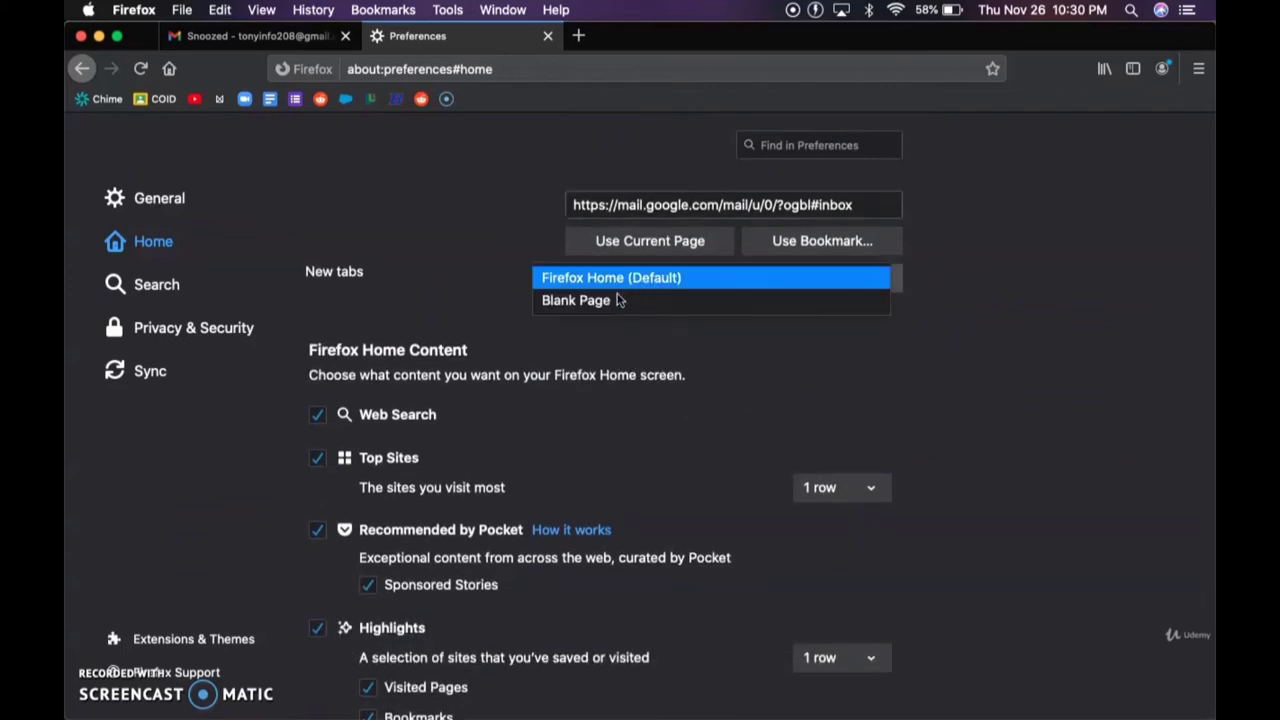
click(613, 303)
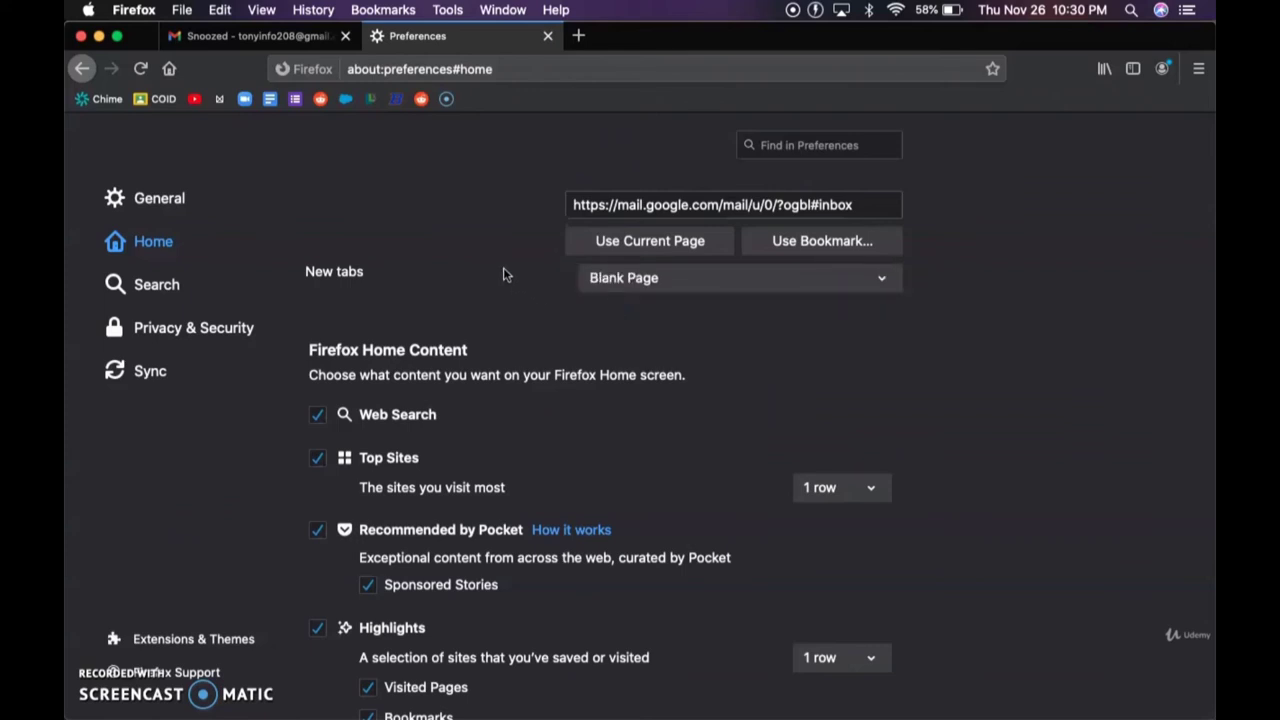
Set the New tabs option back to Firefox Home (Default)
scroll(504, 274, down, 3)
scroll(504, 274, up, 2)
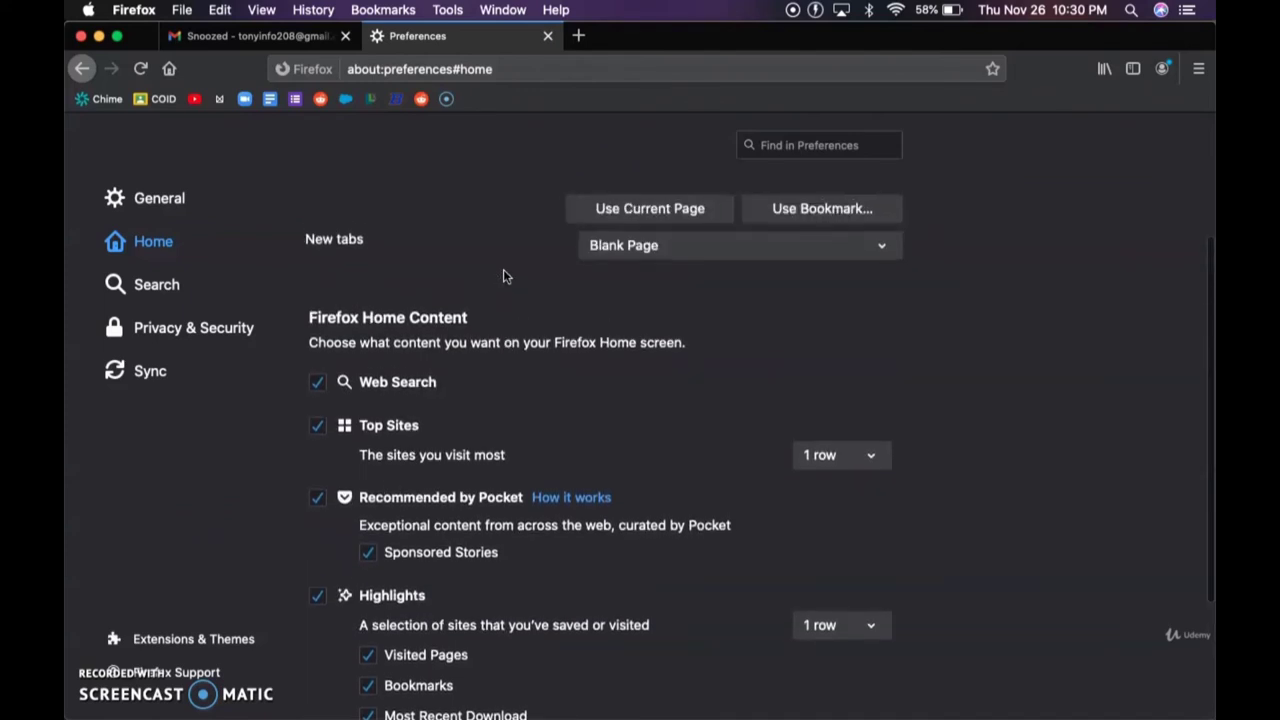
click(628, 249)
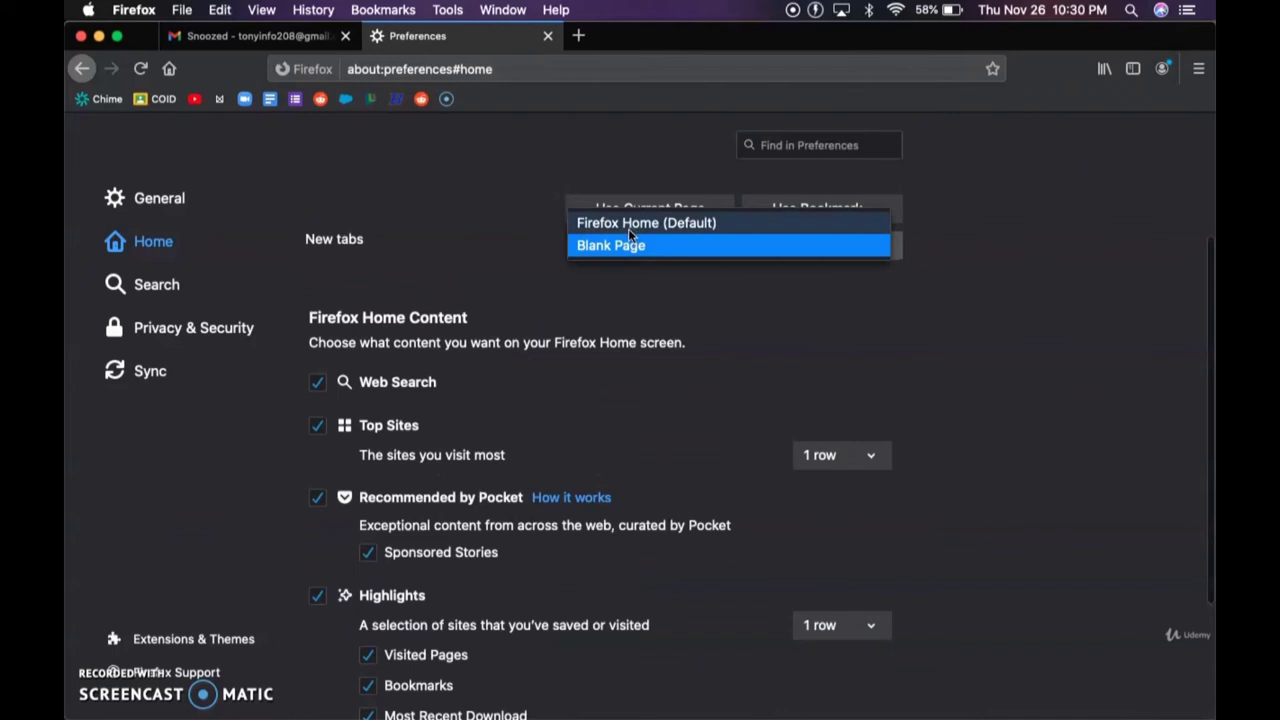
click(628, 228)
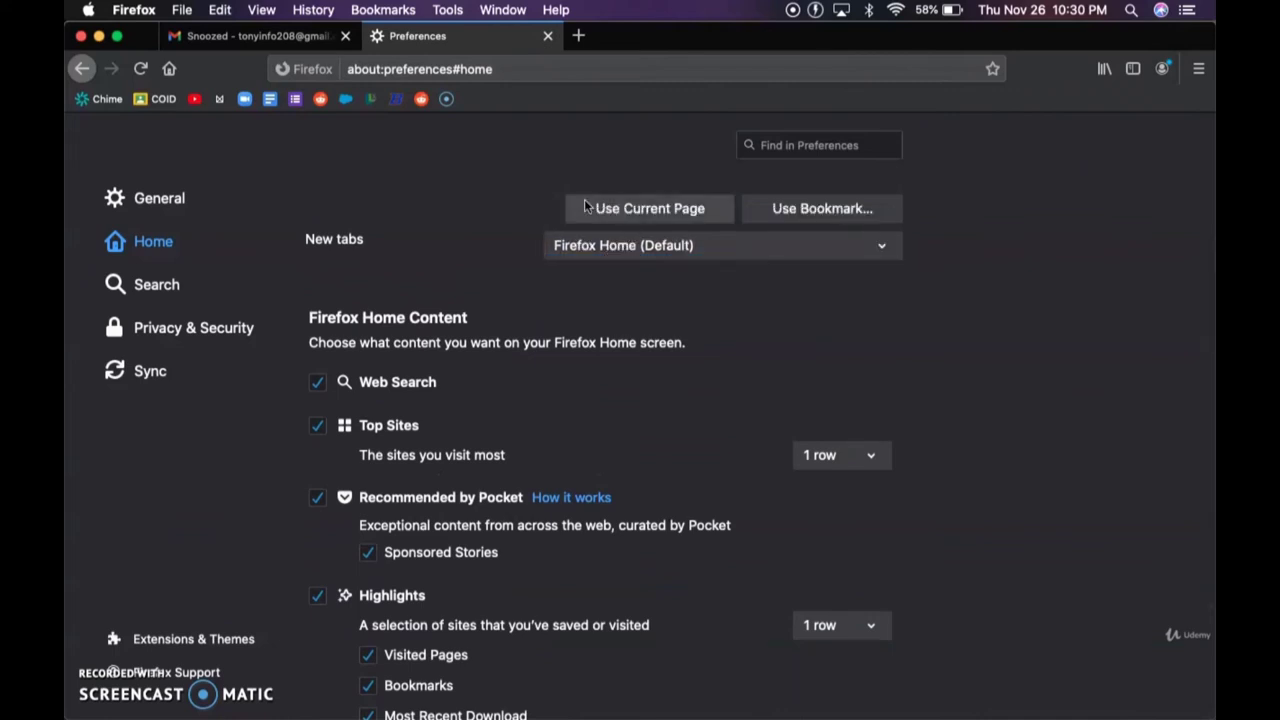
View the Firefox Home page in a new tab, close it, and review the remaining Firefox Home Content options
key(super+t)
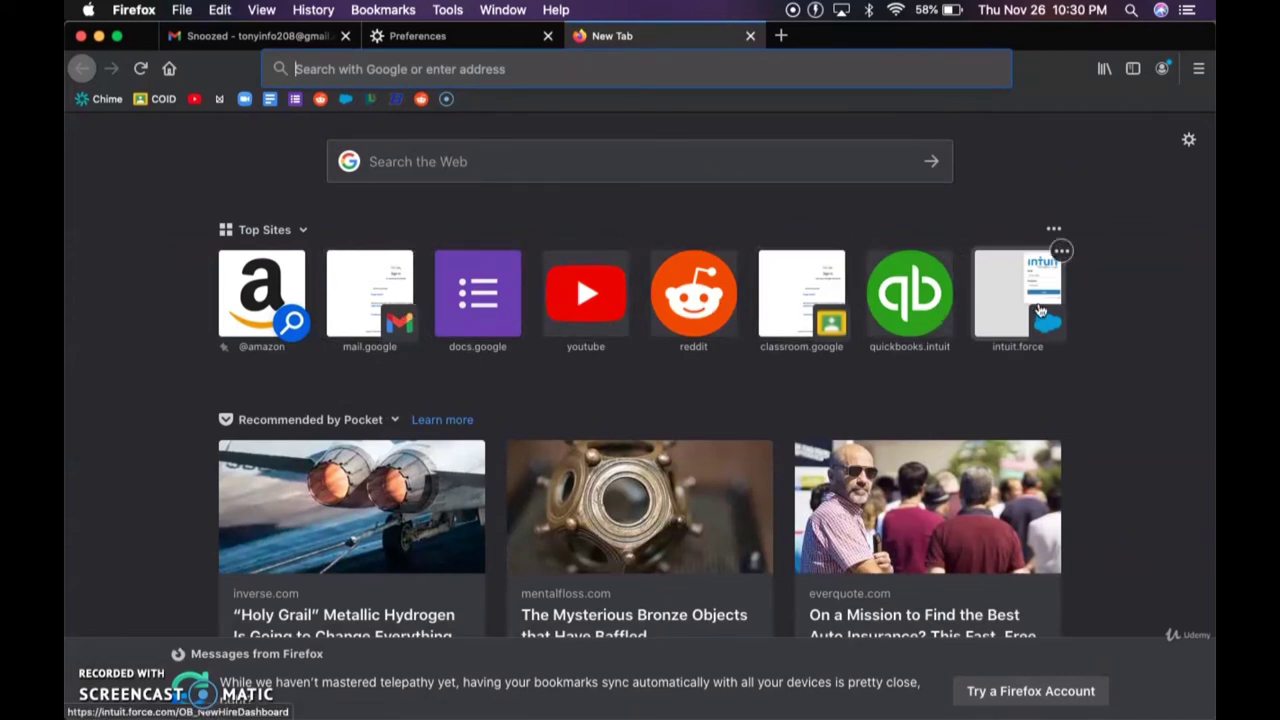
key(super+w)
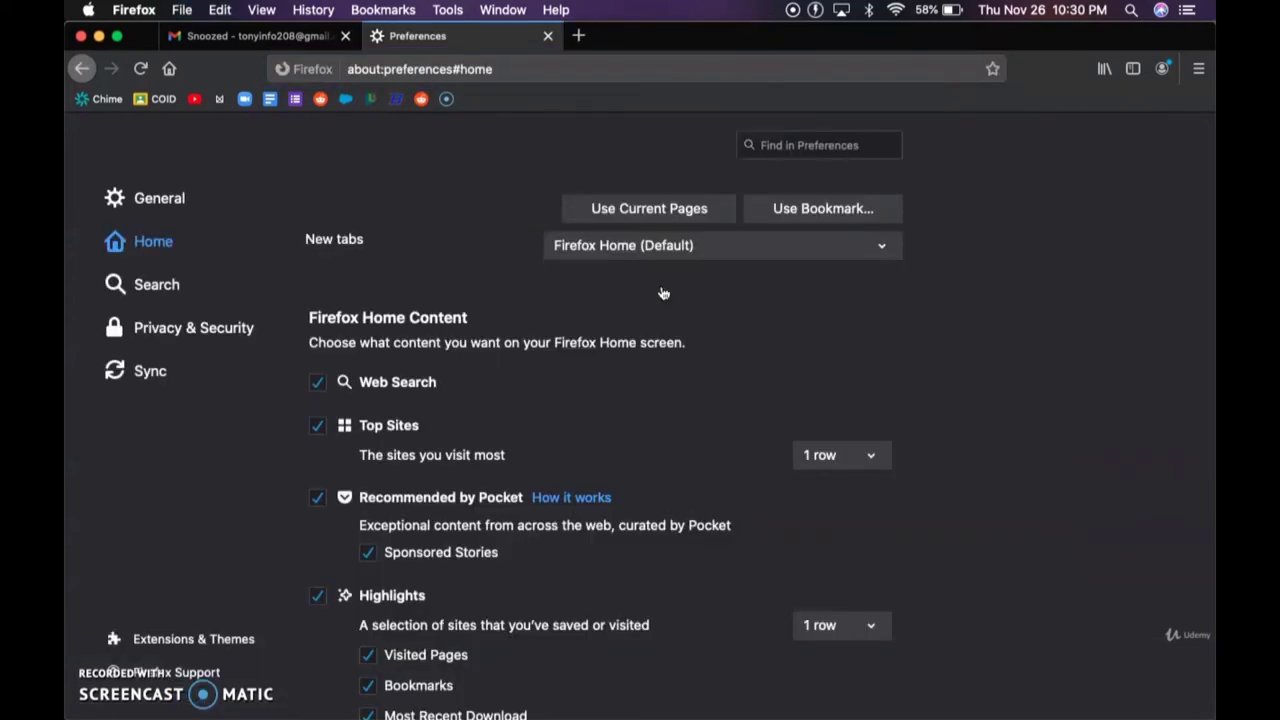
scroll(595, 385, down, 3)
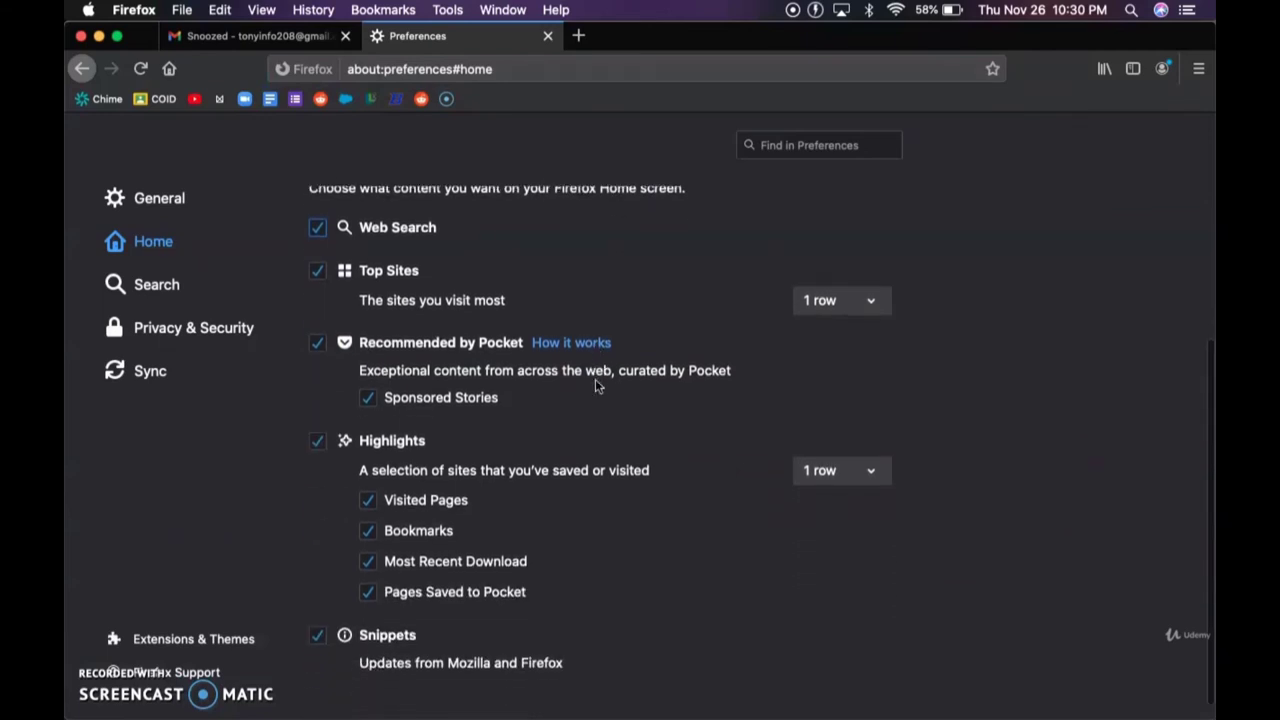
scroll(595, 385, down, 1)
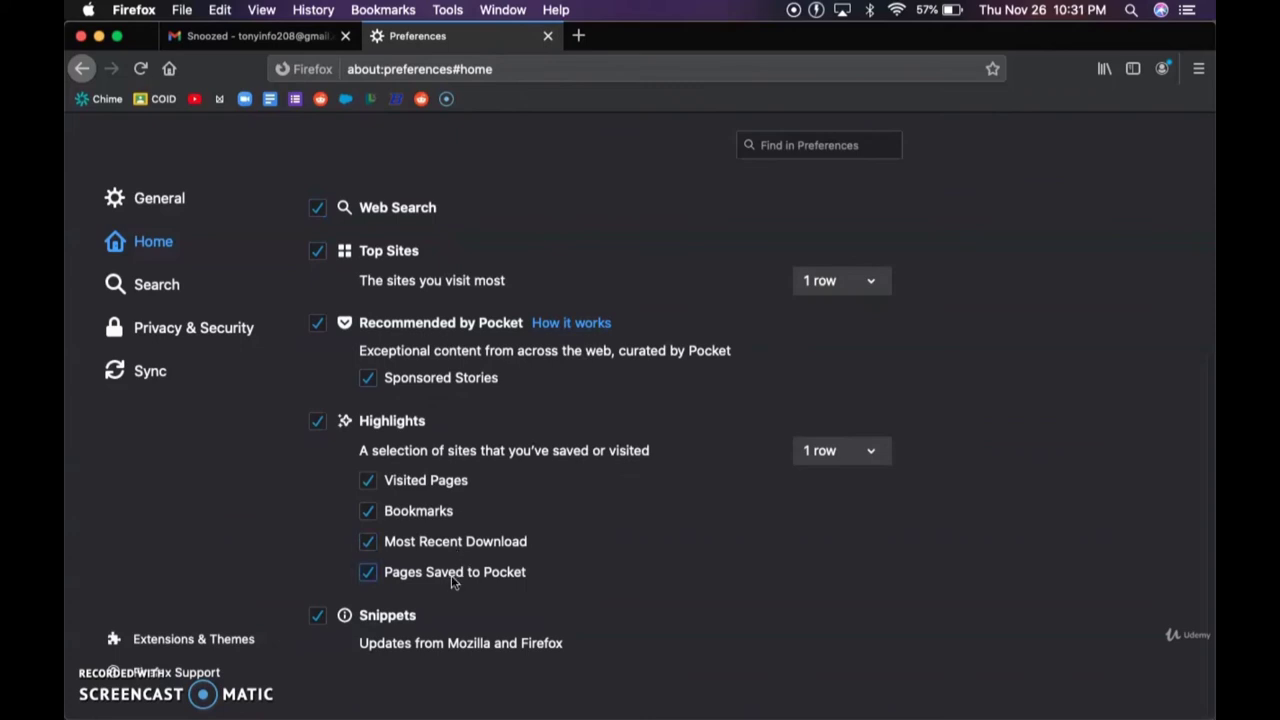
Go to the Search preferences, review the options, and select Bing in the Search Shortcuts list without removing it
click(156, 284)
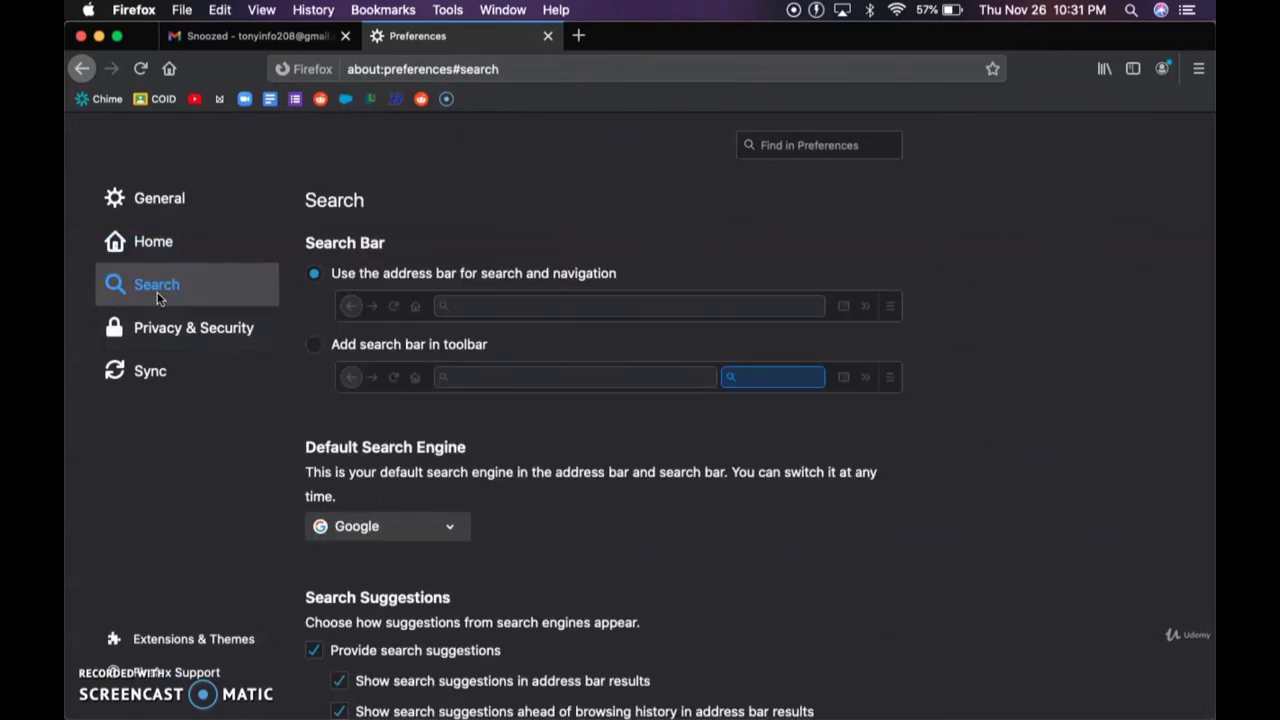
scroll(373, 363, down, 8)
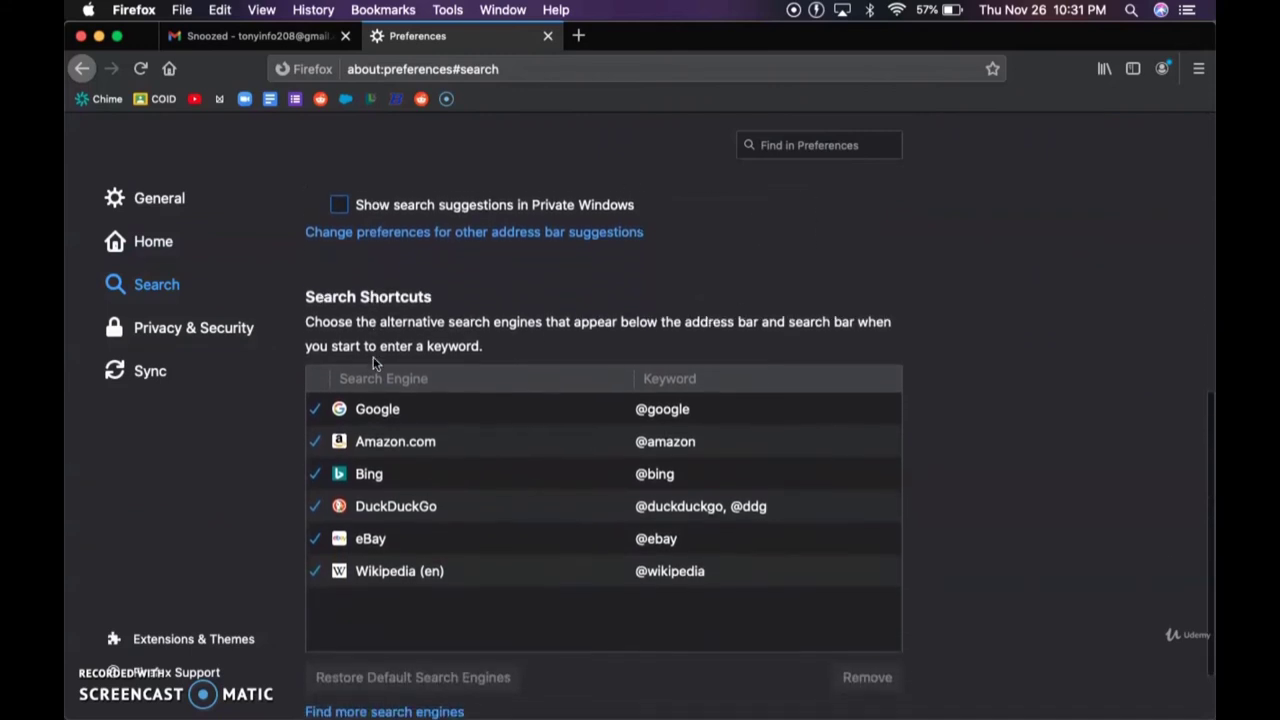
click(386, 434)
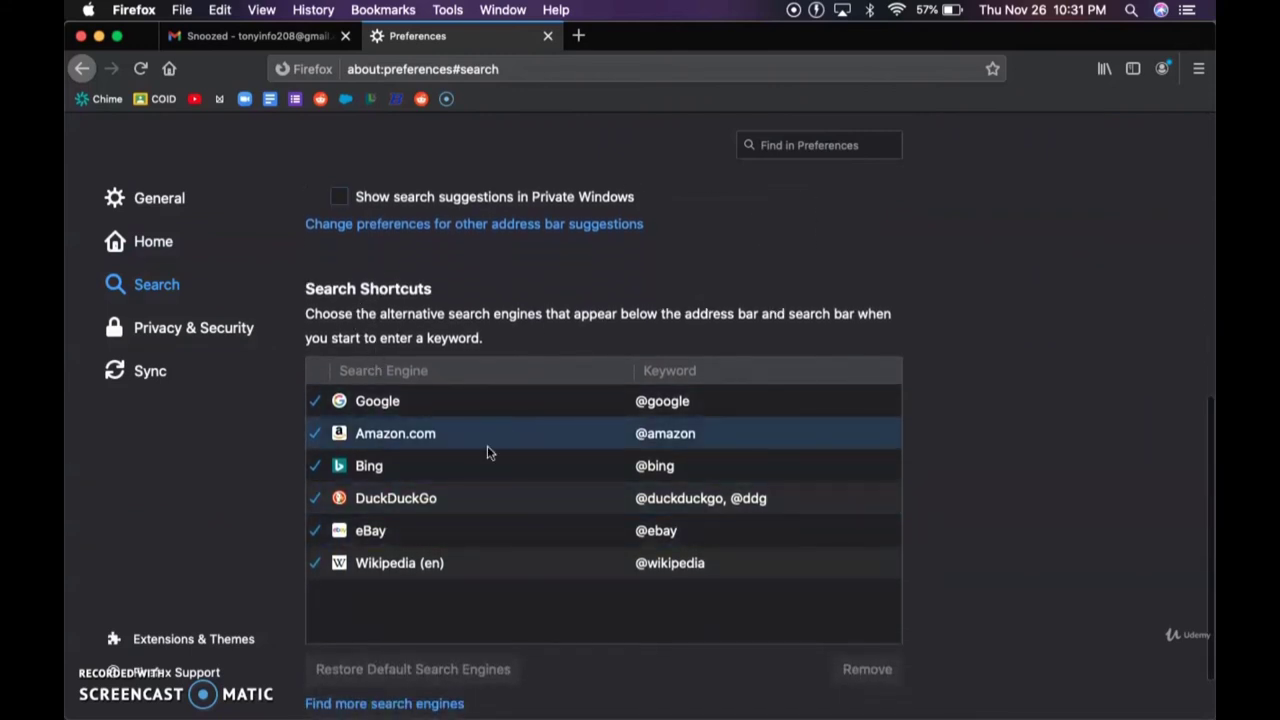
key(Up)
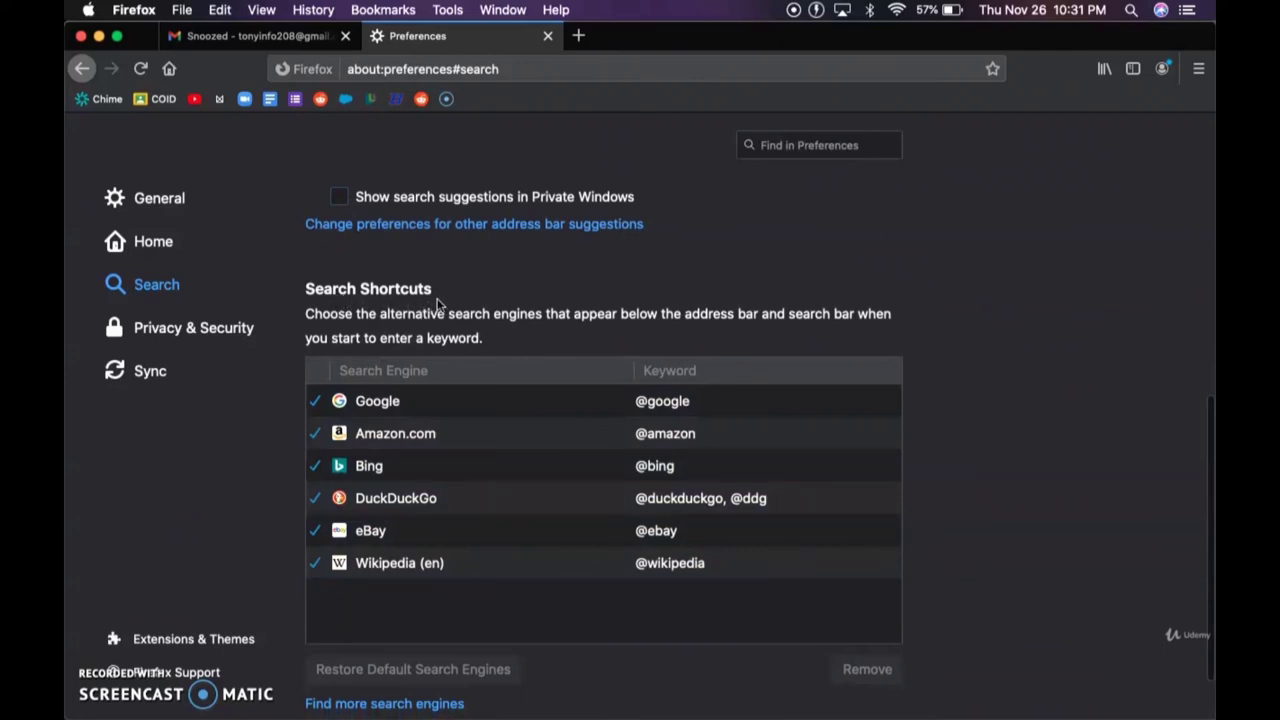
click(540, 521)
click(512, 477)
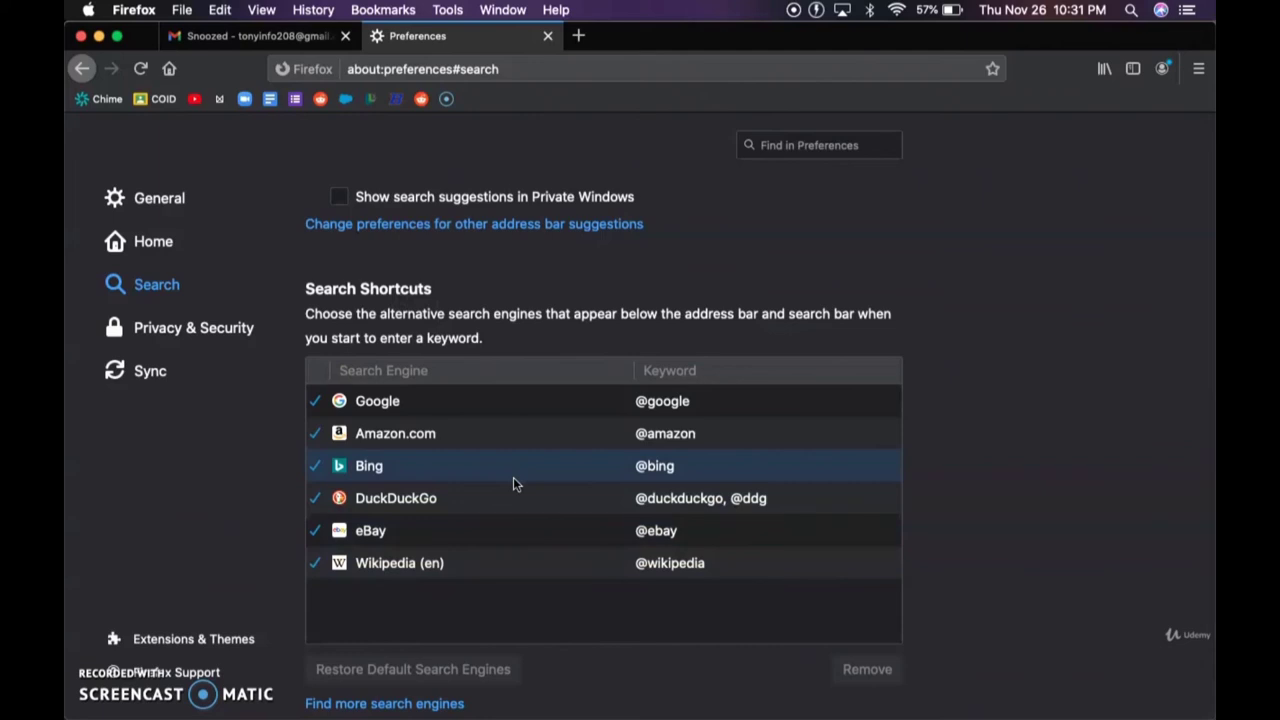
click(513, 477)
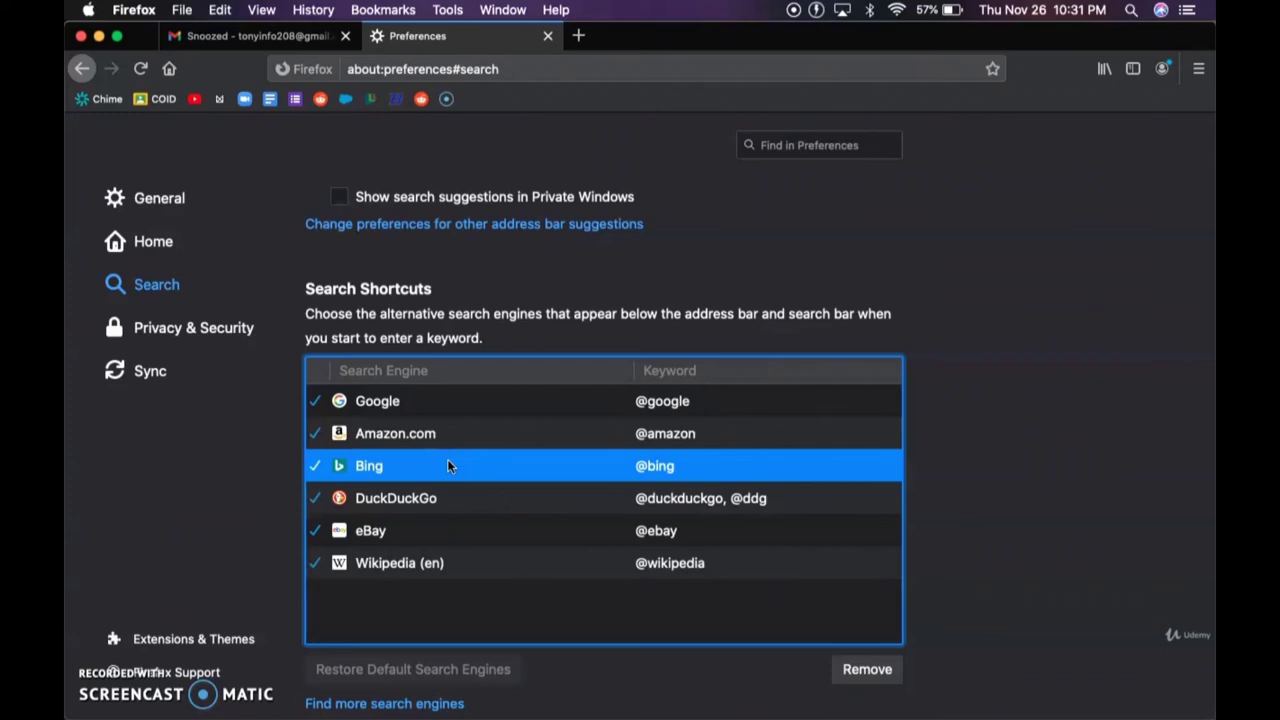
scroll(449, 463, down, 2)
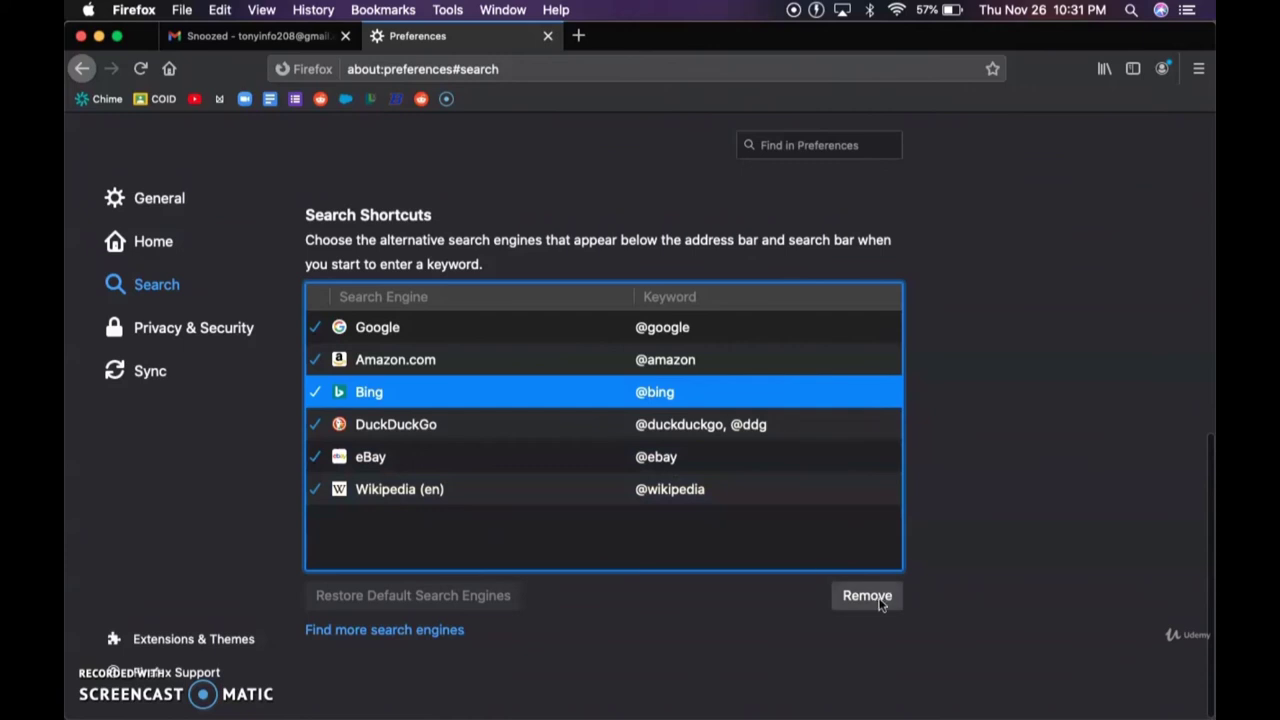
Go to the Privacy & Security preferences and review the Enhanced Tracking Protection levels
click(205, 330)
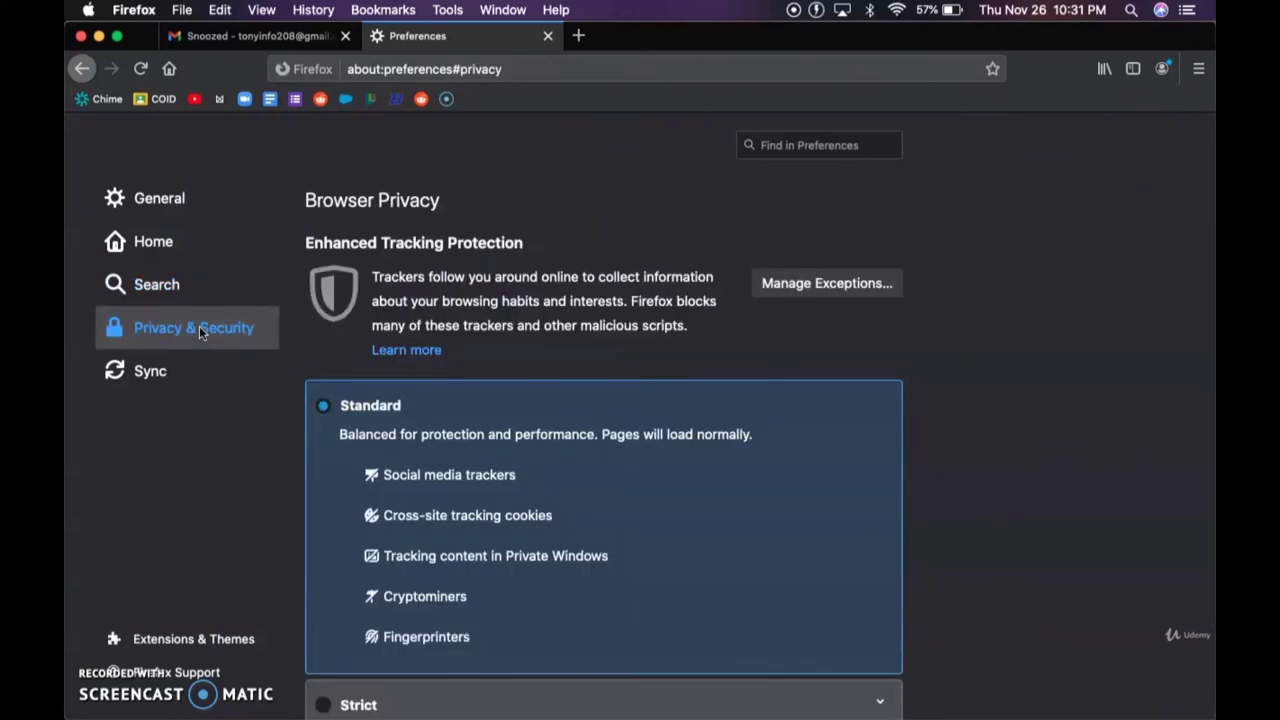
scroll(281, 347, down, 1)
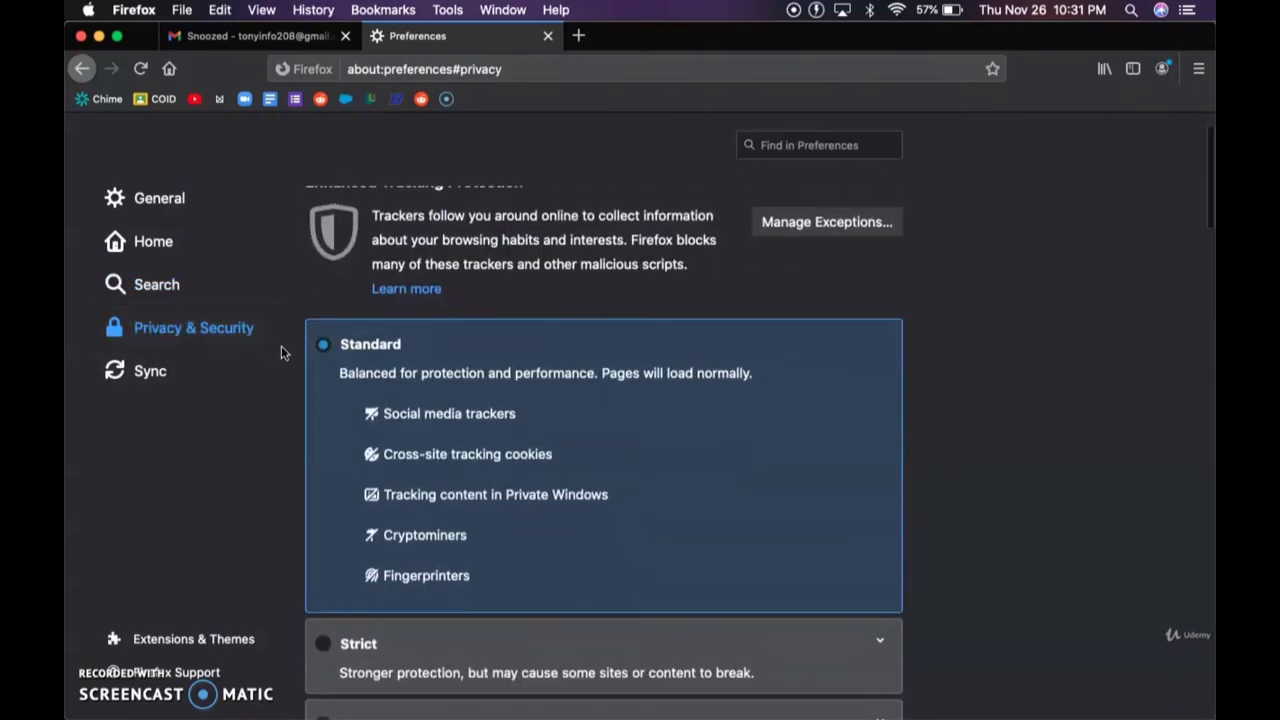
scroll(281, 353, up, 1)
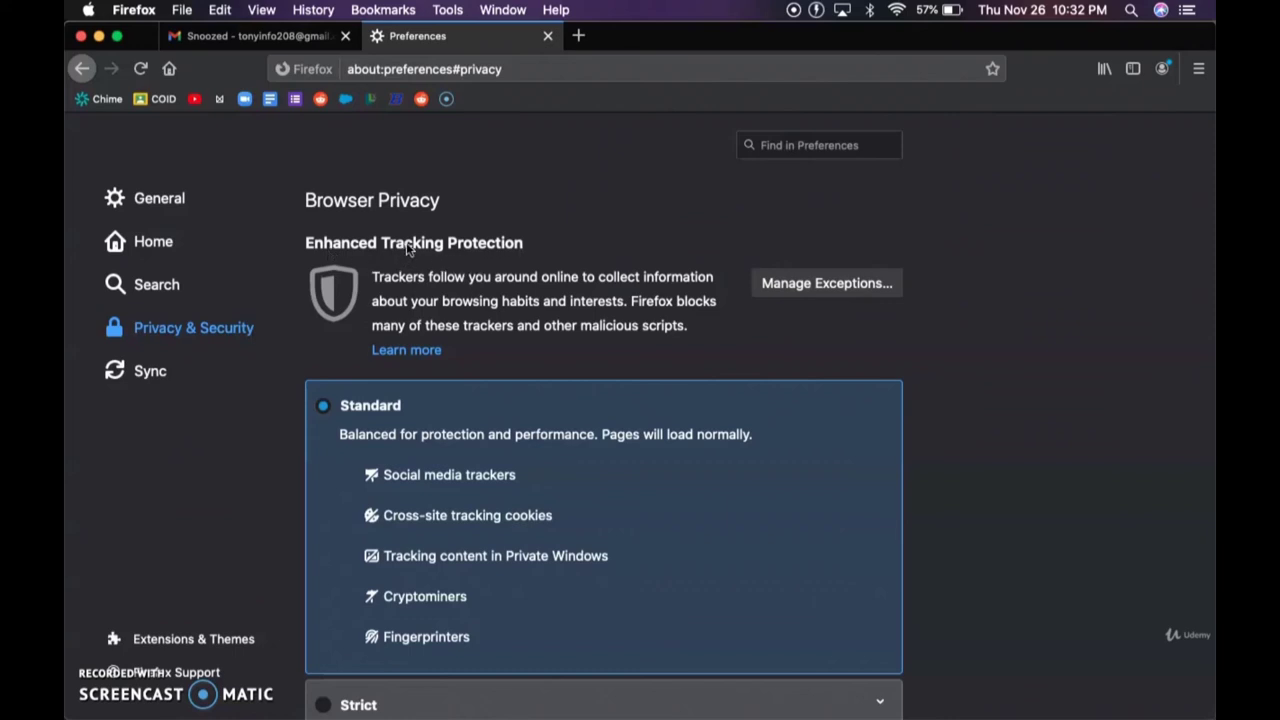
Open a new tab, look over the Top Sites and Recommended by Pocket content, and return to the Preferences tab
click(579, 36)
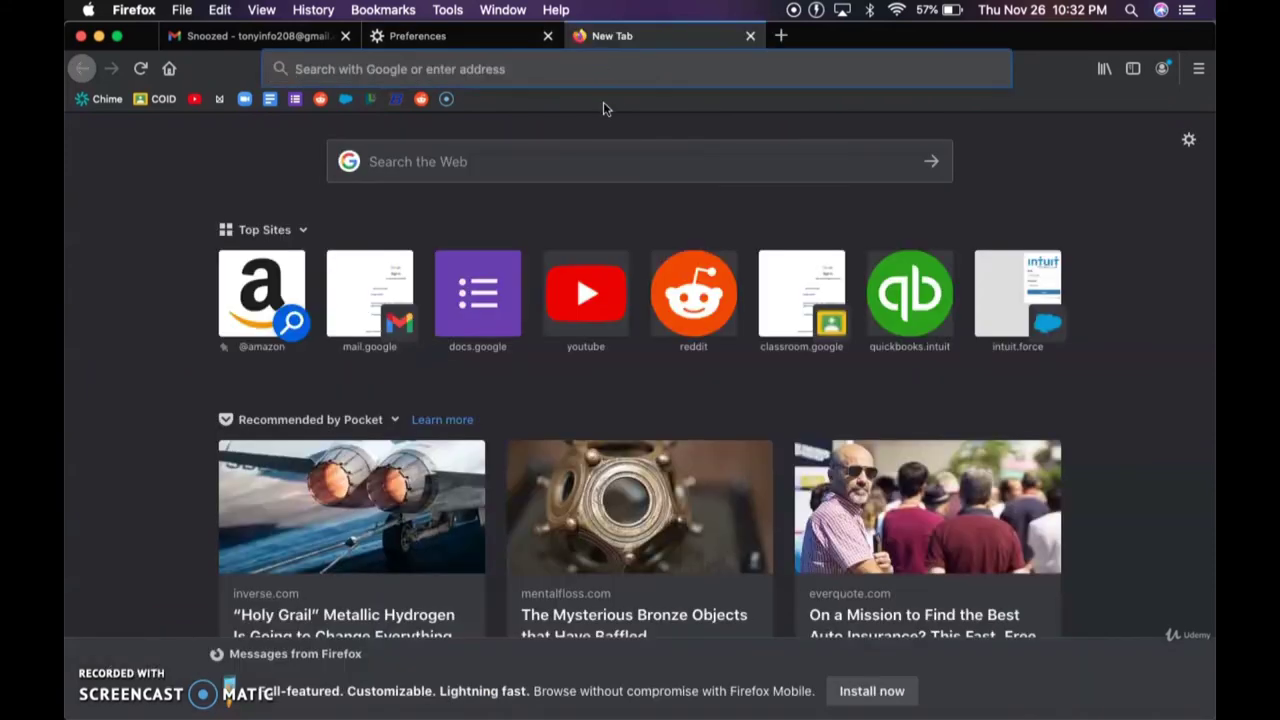
scroll(425, 436, down, 3)
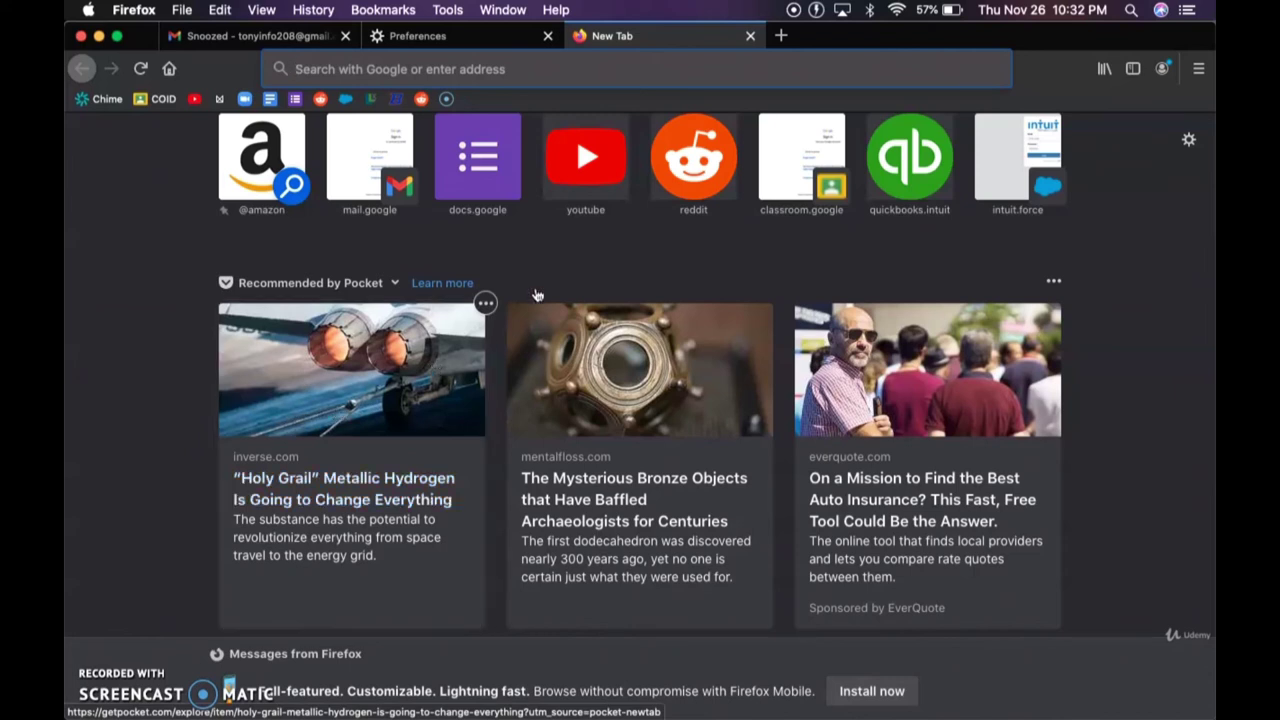
click(474, 40)
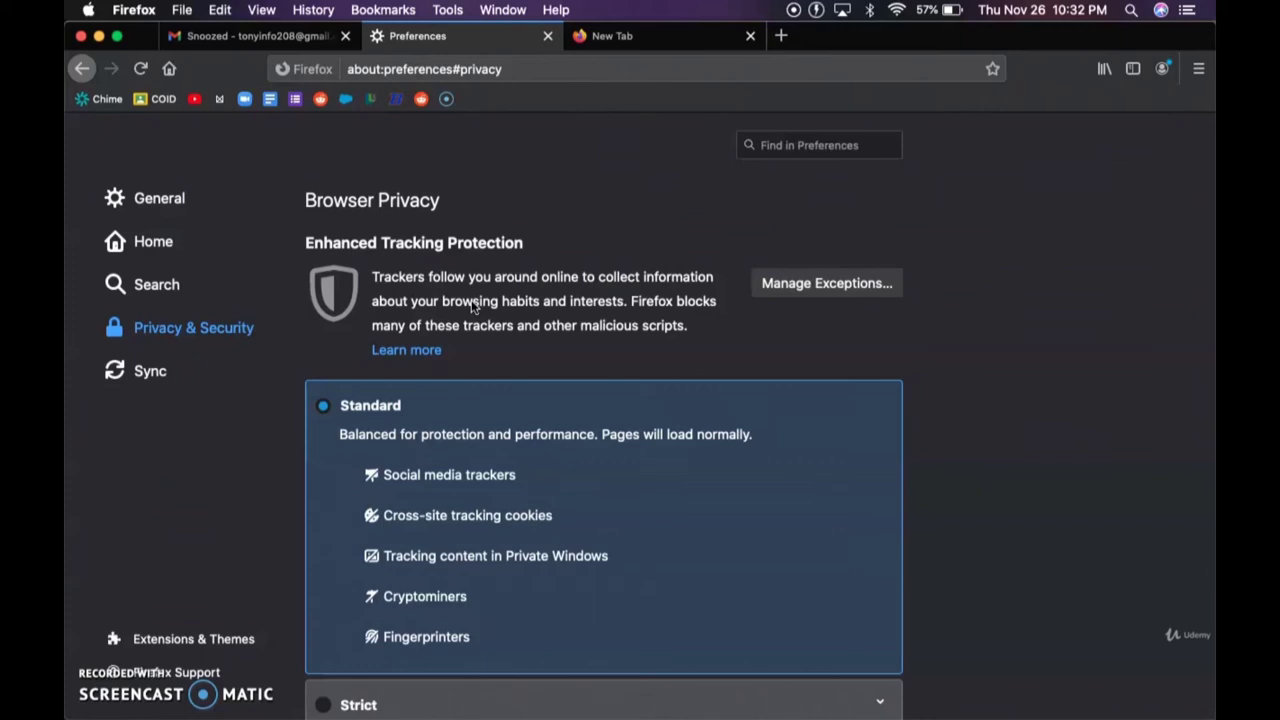
Search Google for "kitchenaid mixer" in another new tab, using the suggestion offered for "kitchen aid"
key(super+t)
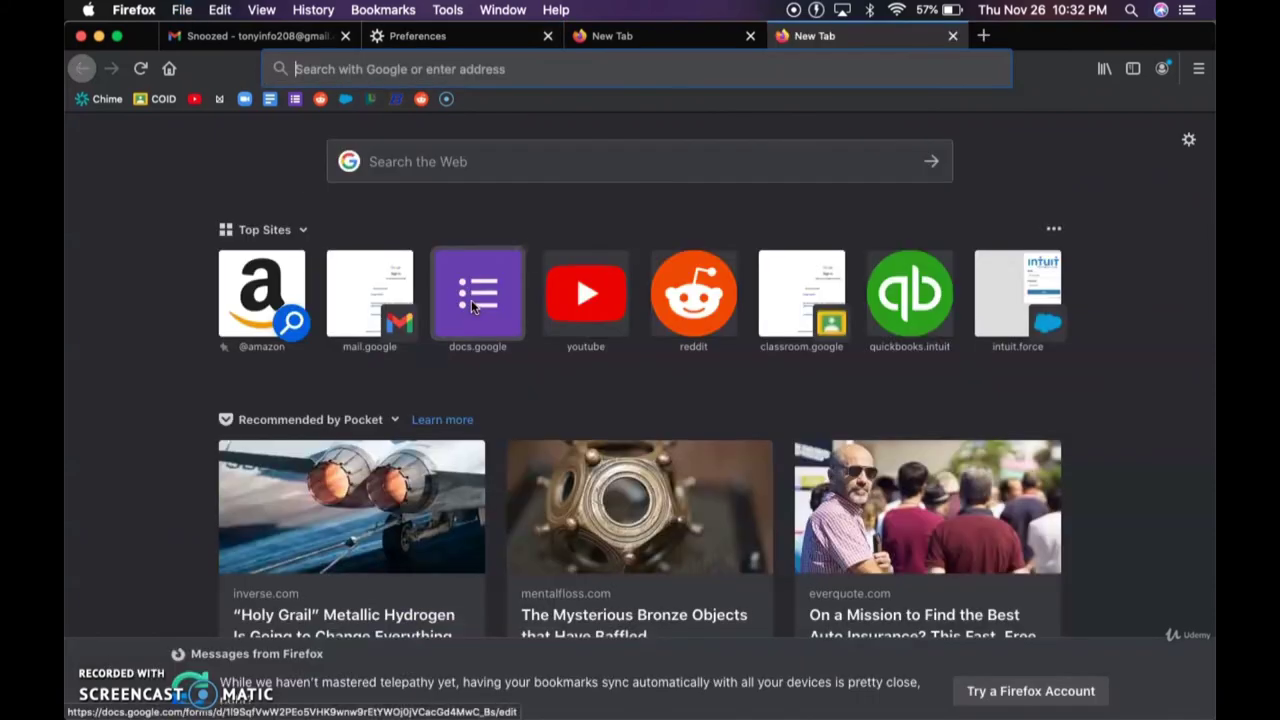
text(kitchen aid)
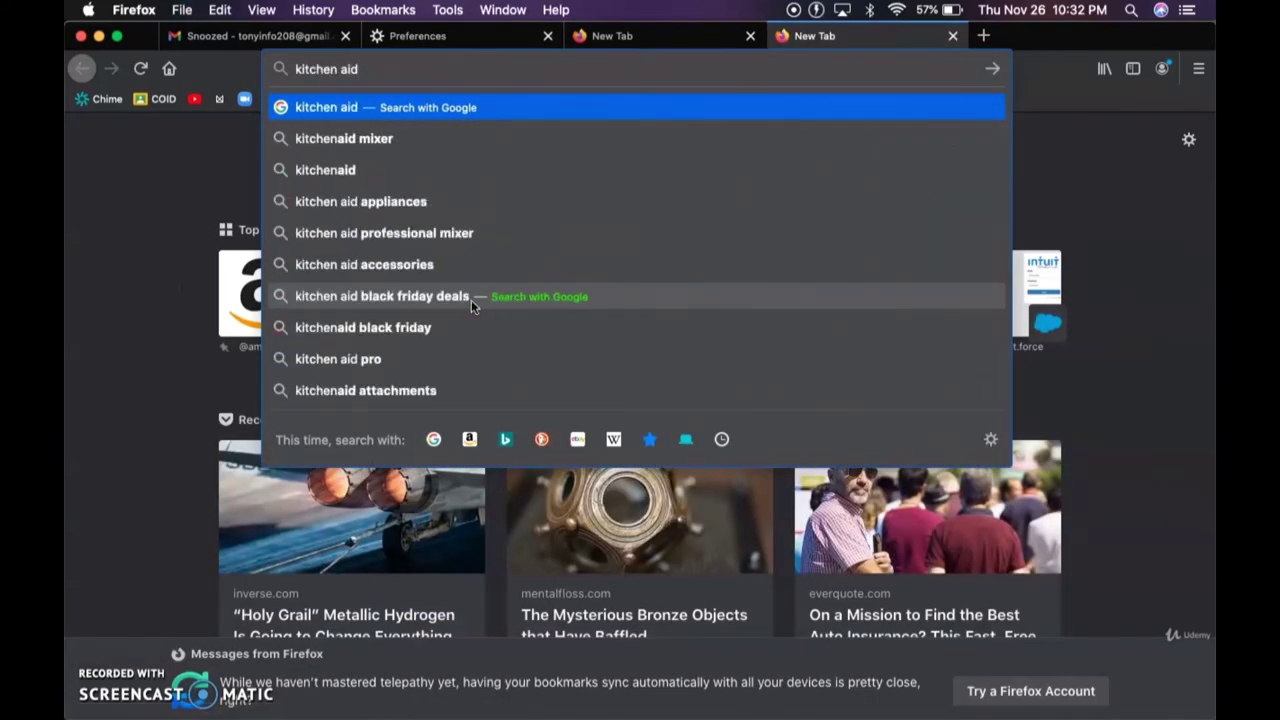
key(Down)
key(Return)
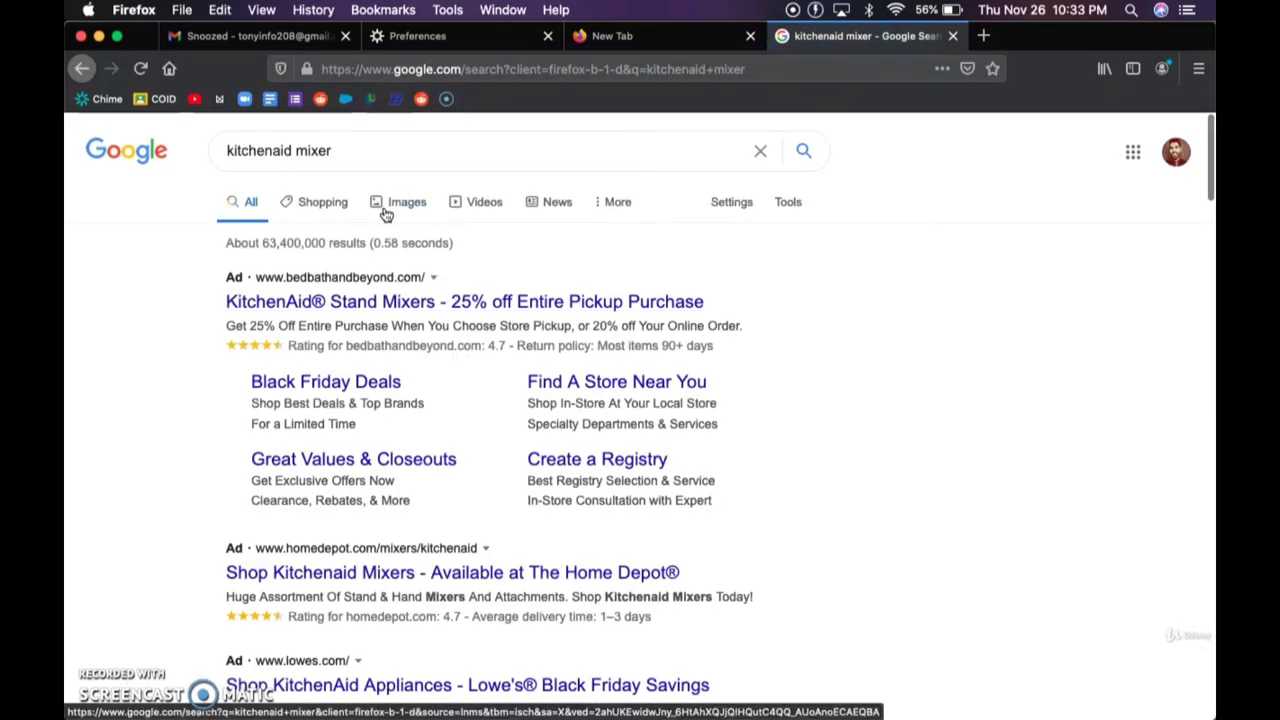
Switch to the image results for the mixer search and examine the sponsored products and the pictures below them
click(384, 209)
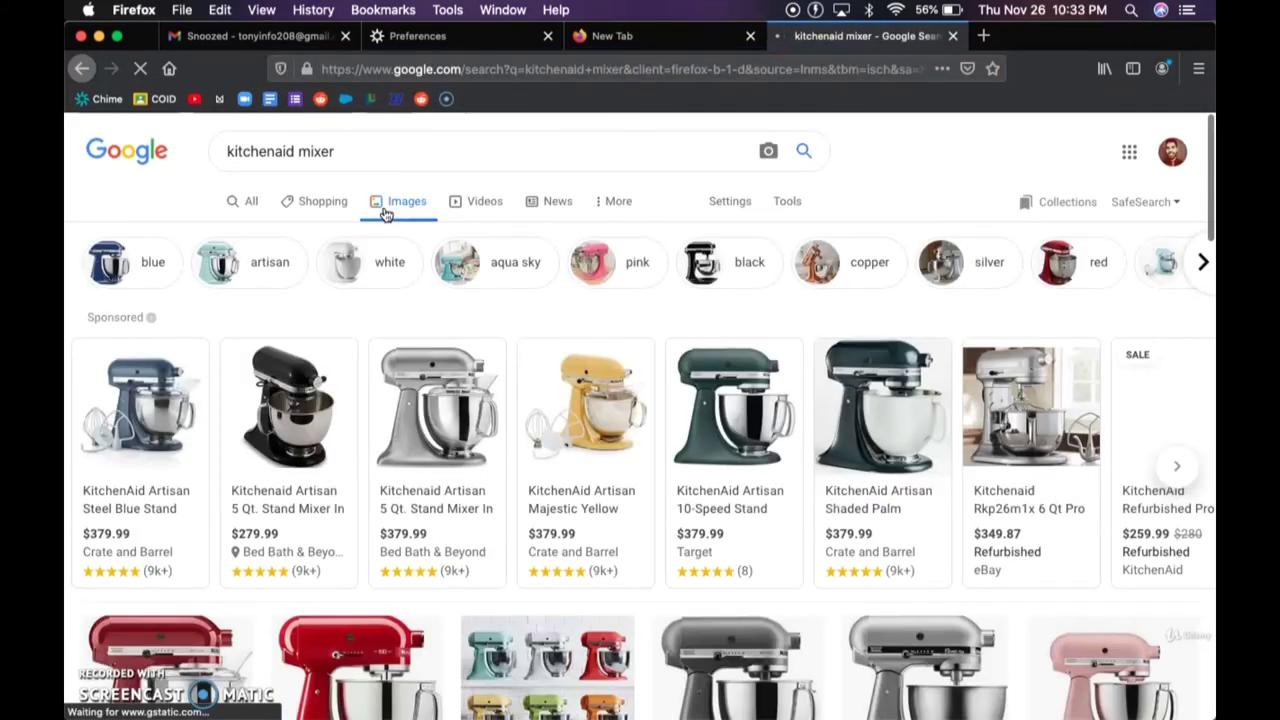
scroll(386, 215, down, 3)
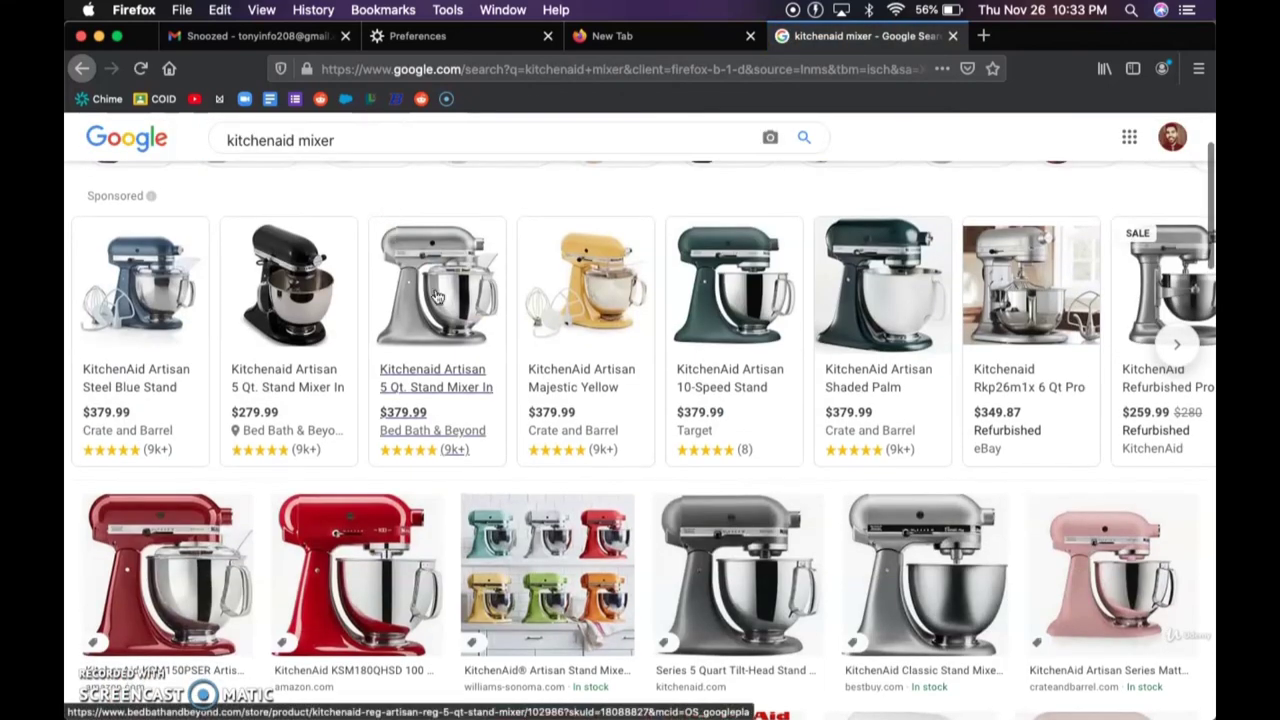
mouse_move(412, 257)
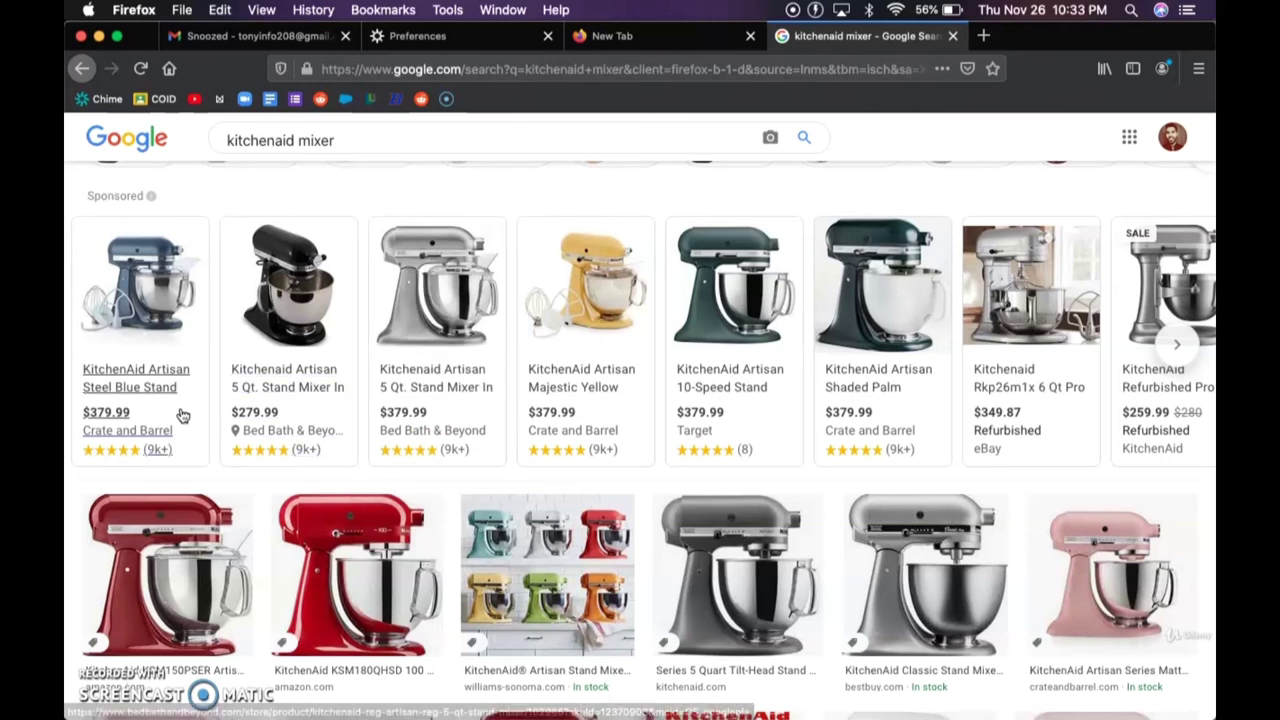
mouse_move(178, 440)
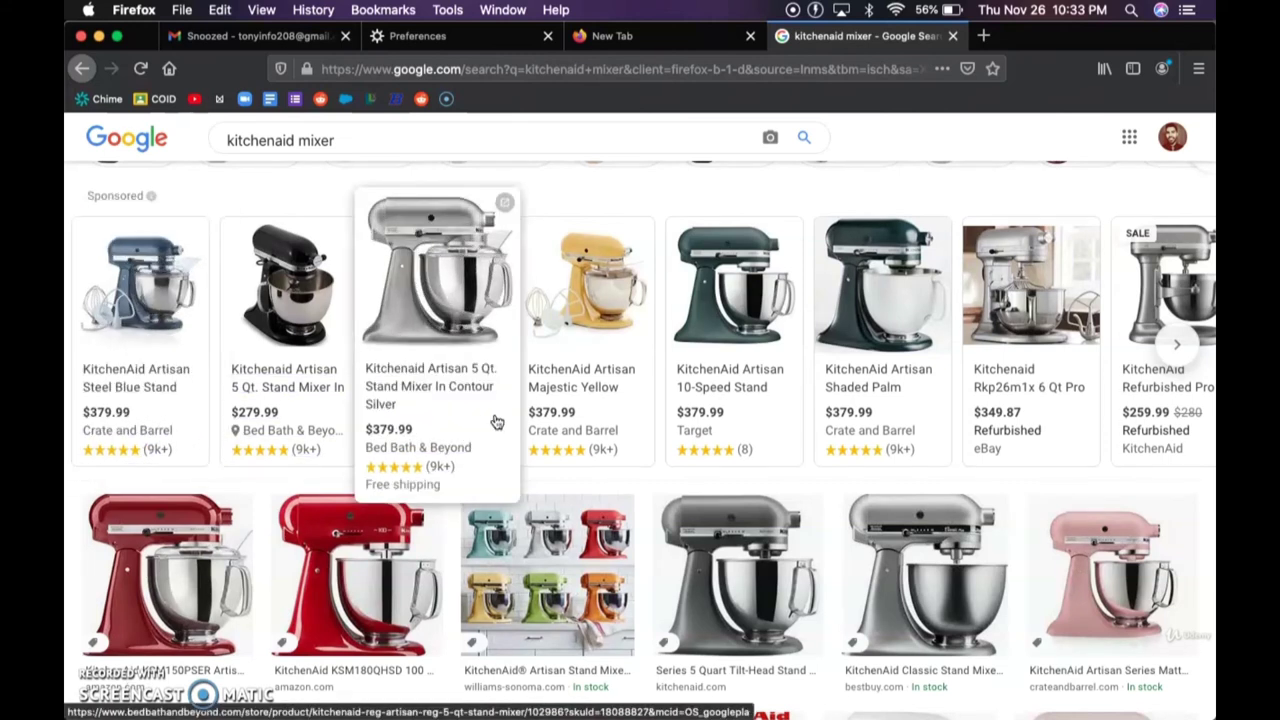
mouse_move(553, 440)
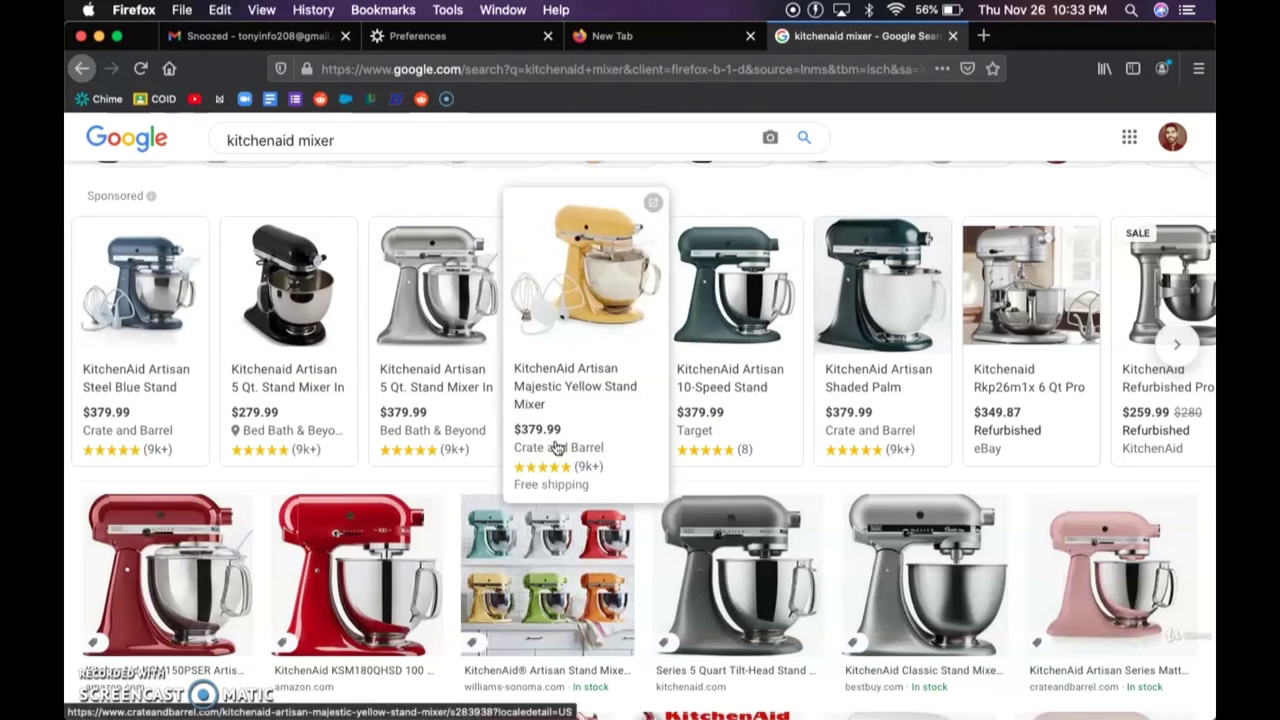
scroll(578, 440, down, 3)
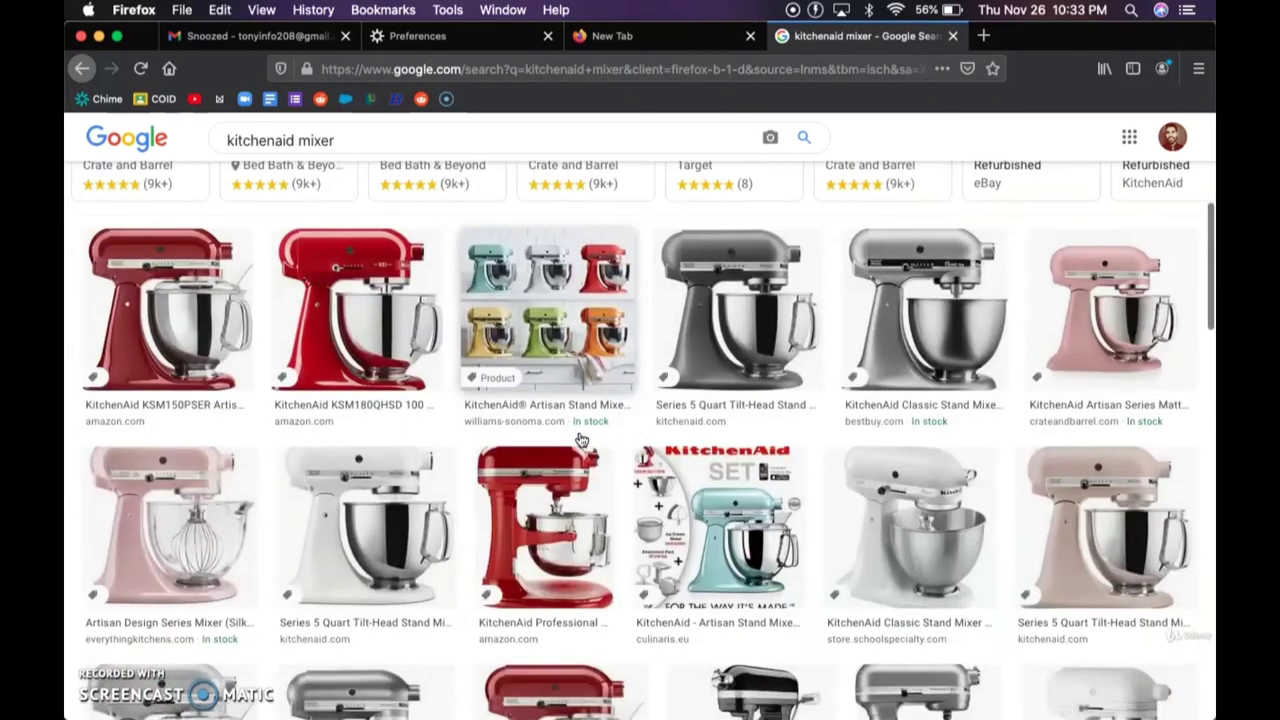
scroll(578, 440, up, 5)
Switch the mixer search to the shopping results, examine the ads and product listings, and close that tab
click(314, 200)
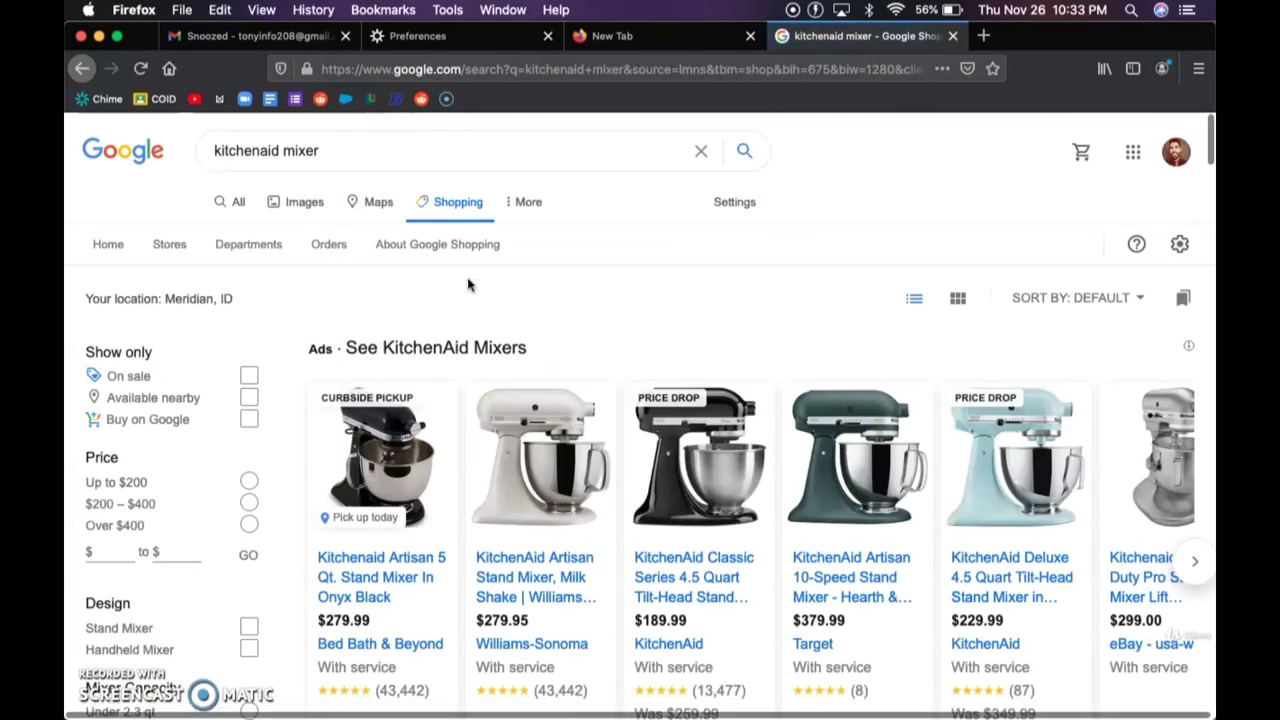
scroll(465, 285, down, 4)
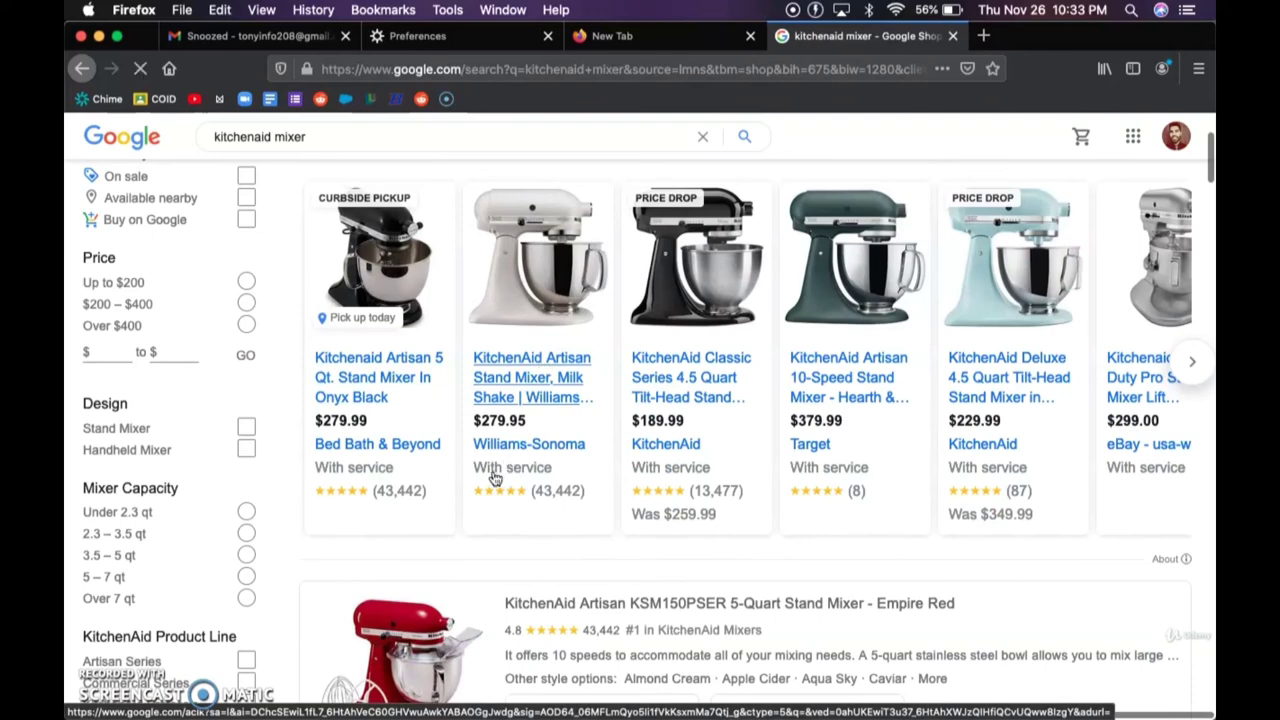
scroll(464, 430, down, 4)
scroll(464, 431, down, 1)
scroll(463, 429, up, 1)
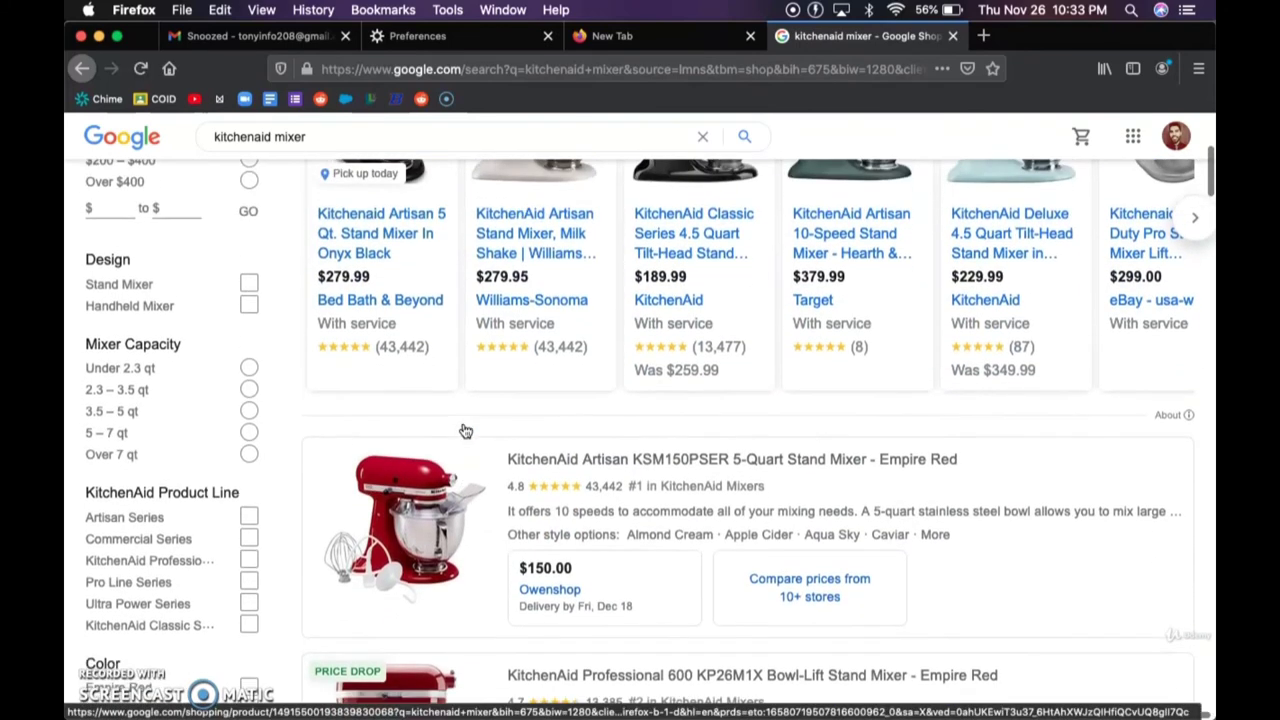
scroll(470, 440, down, 3)
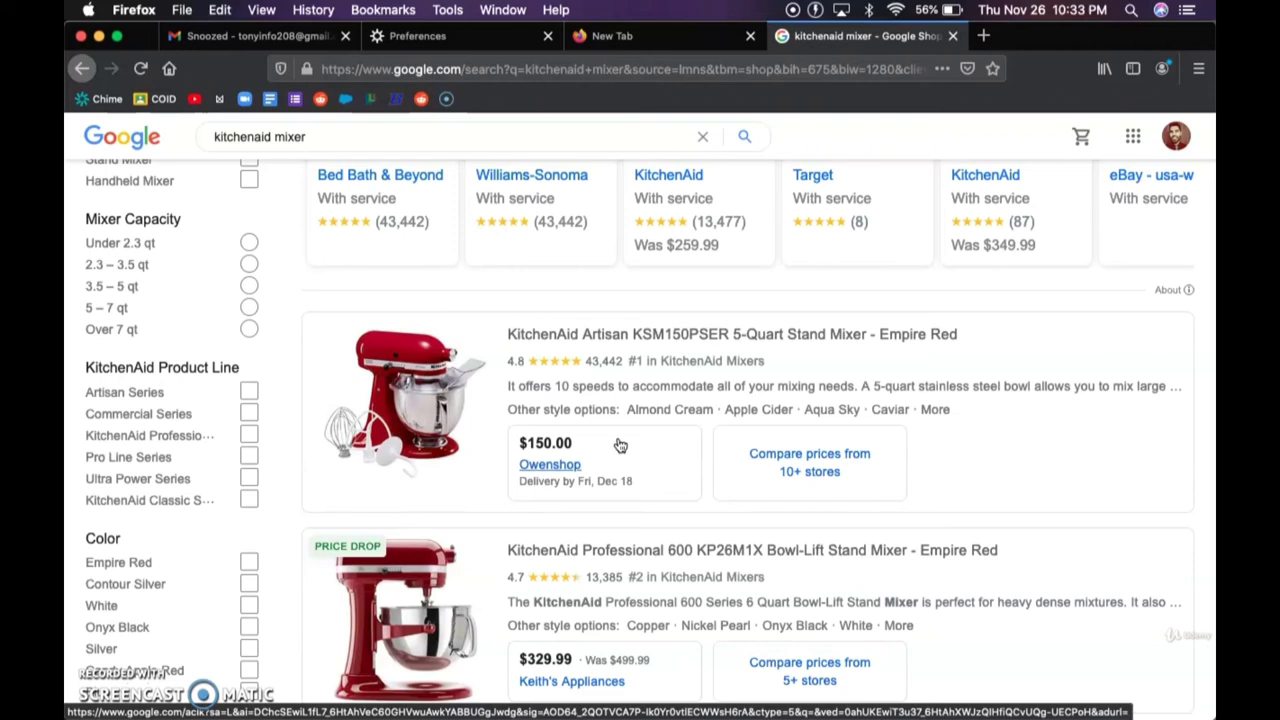
click(953, 36)
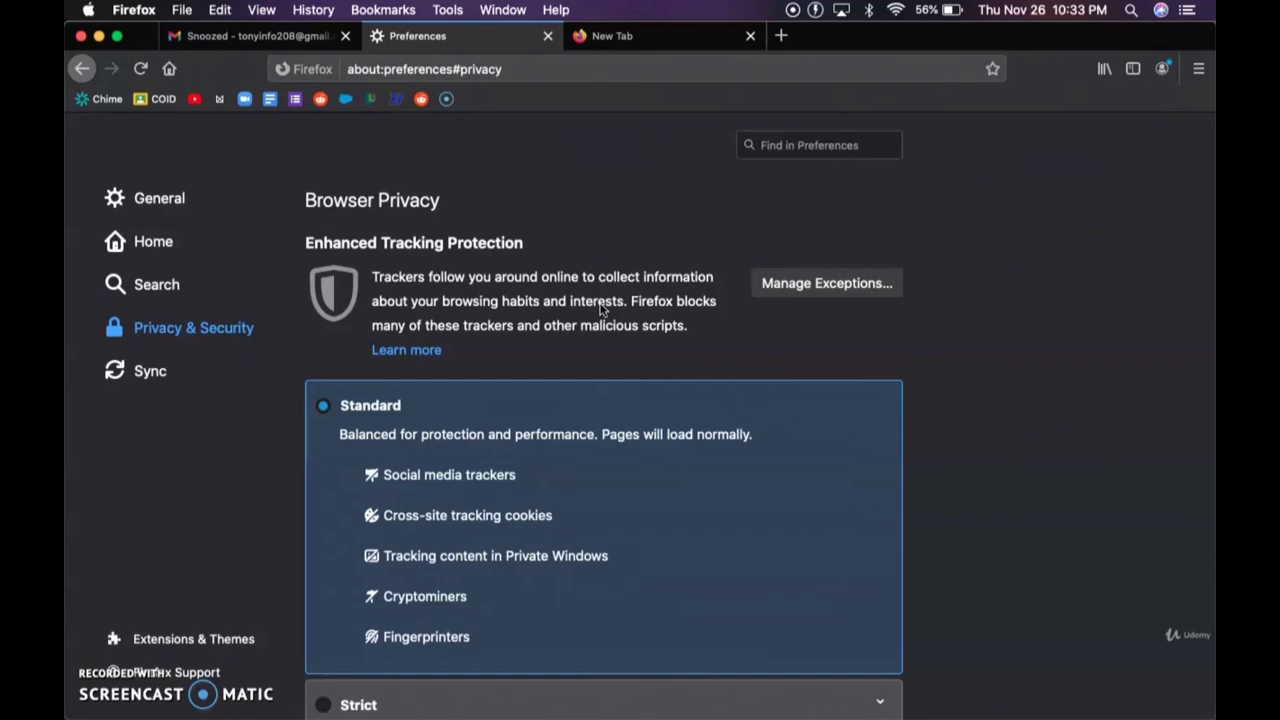
Open Reddit's home feed from Top Sites in a new tab, check its site information, and close the extra tabs to return to Preferences
click(781, 39)
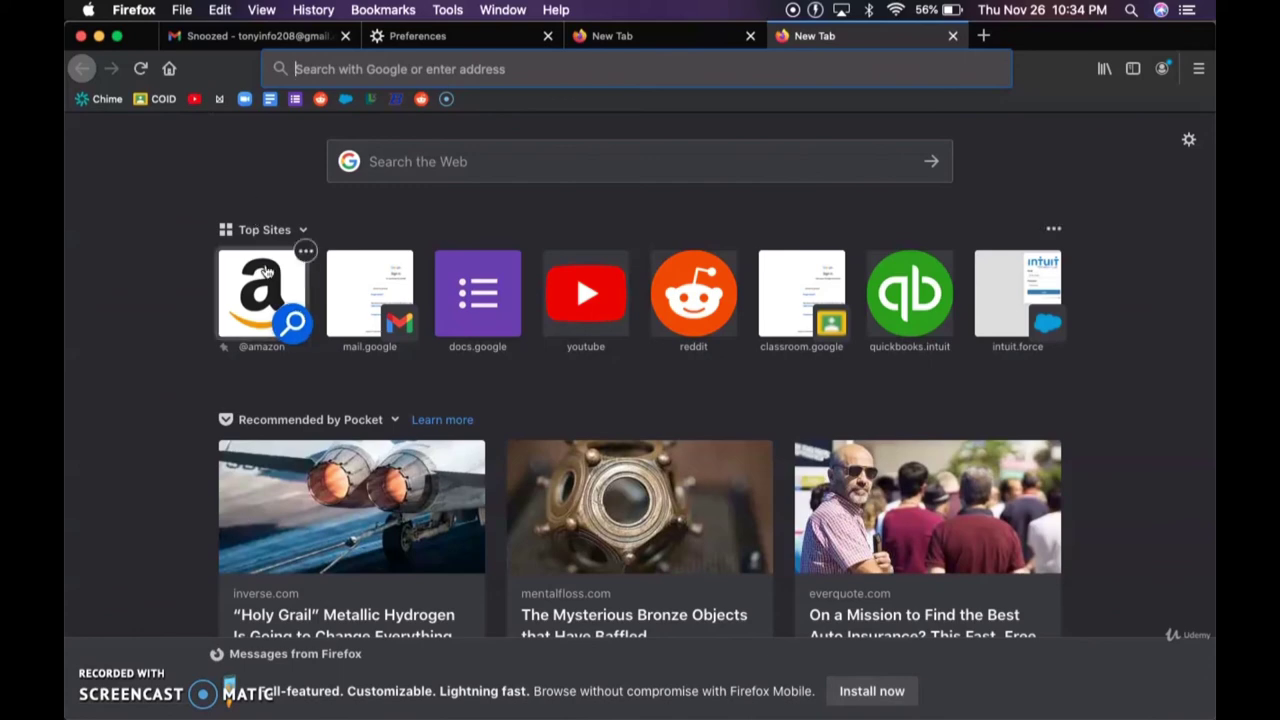
click(687, 307)
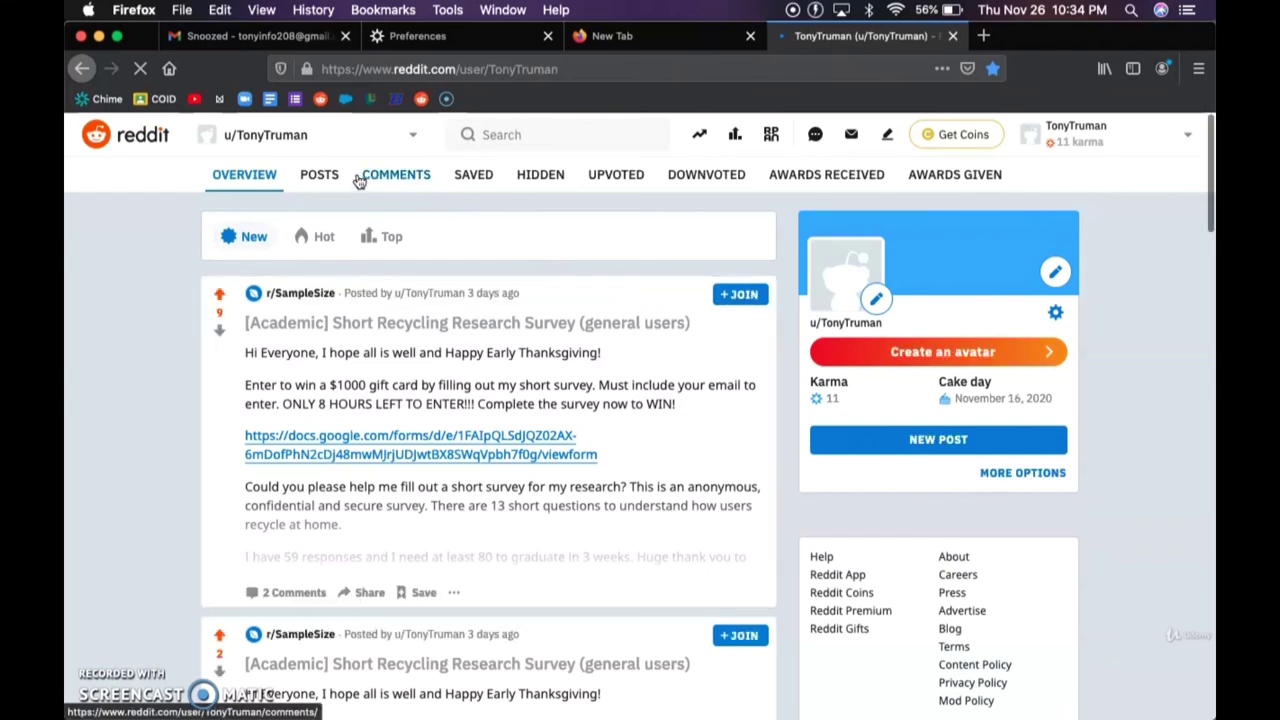
click(147, 140)
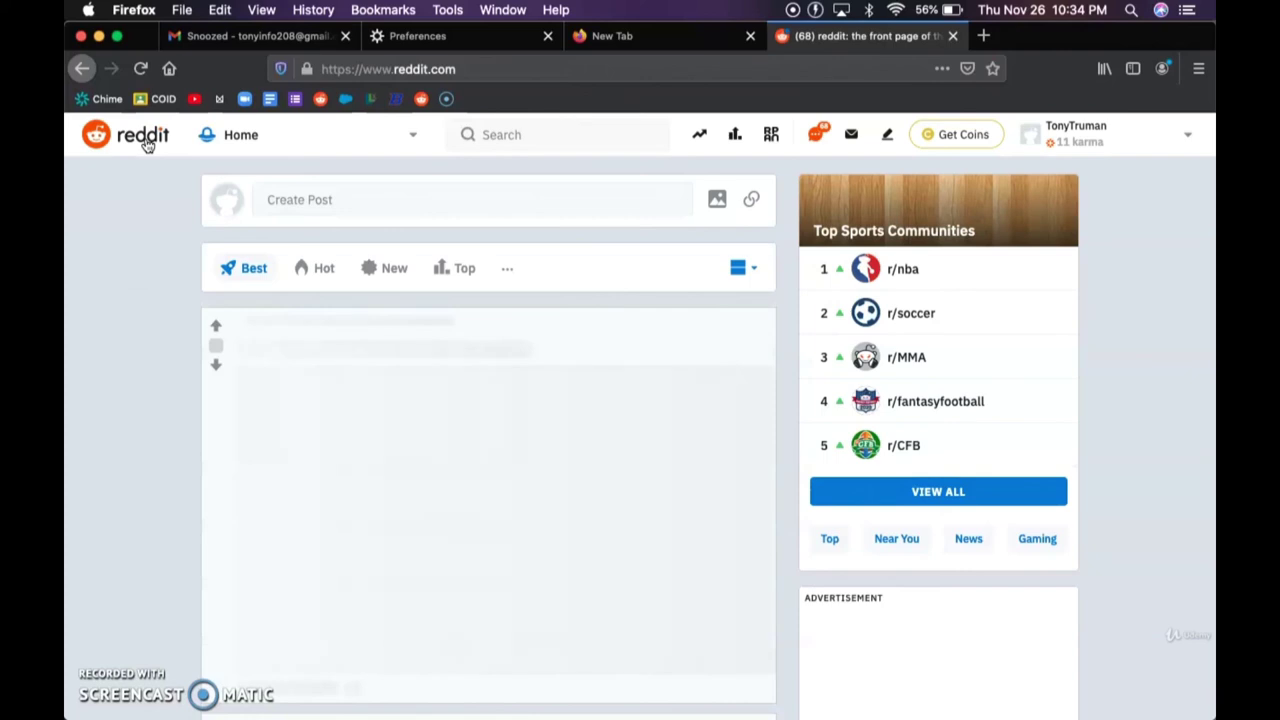
click(307, 70)
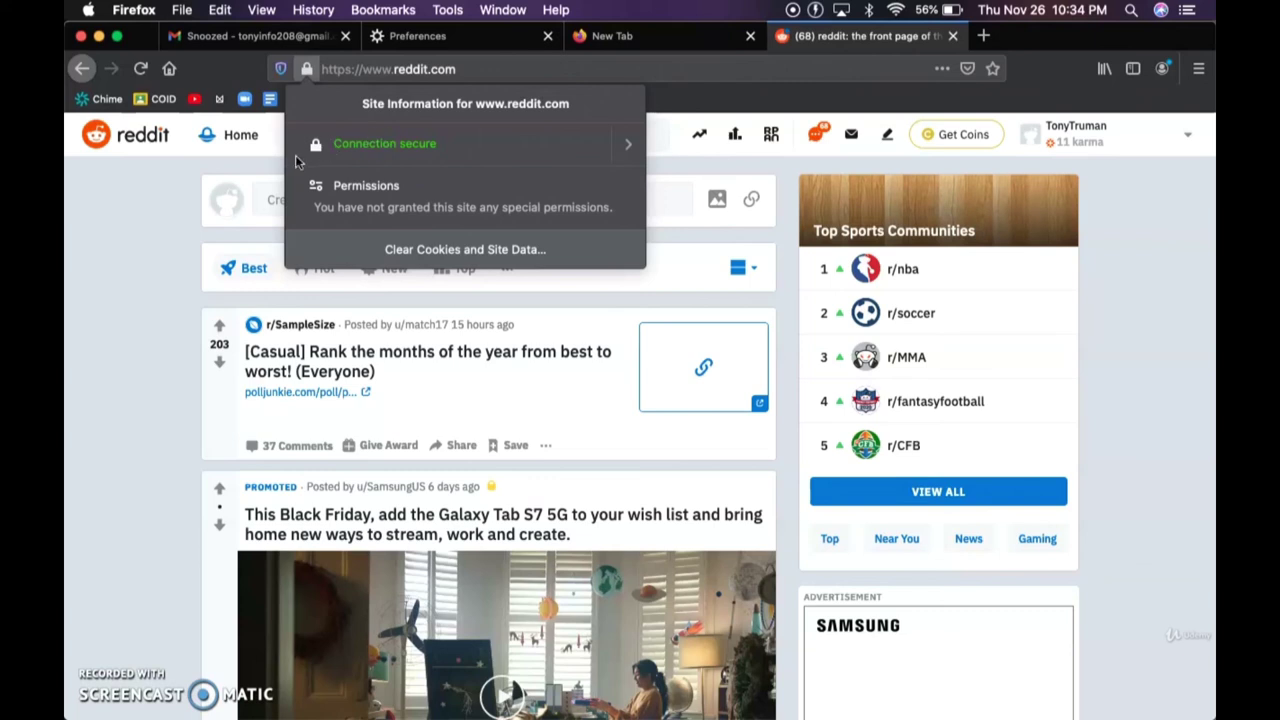
key(super+w)
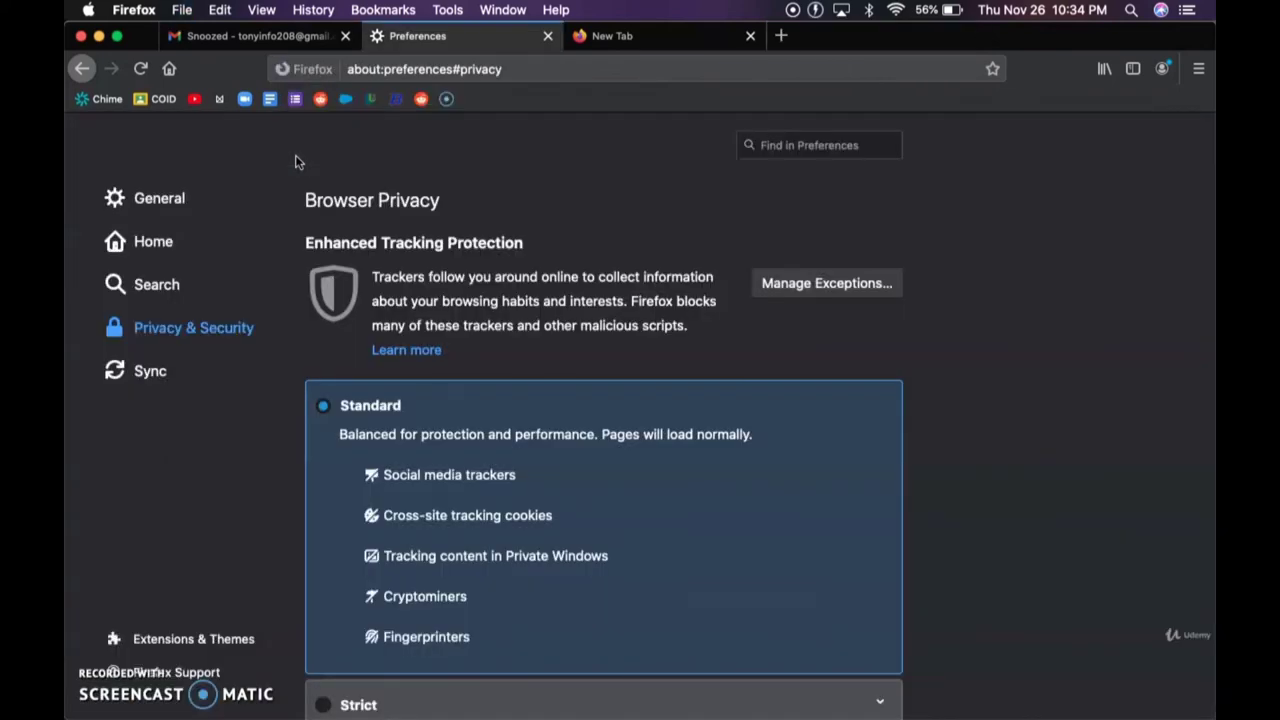
click(750, 36)
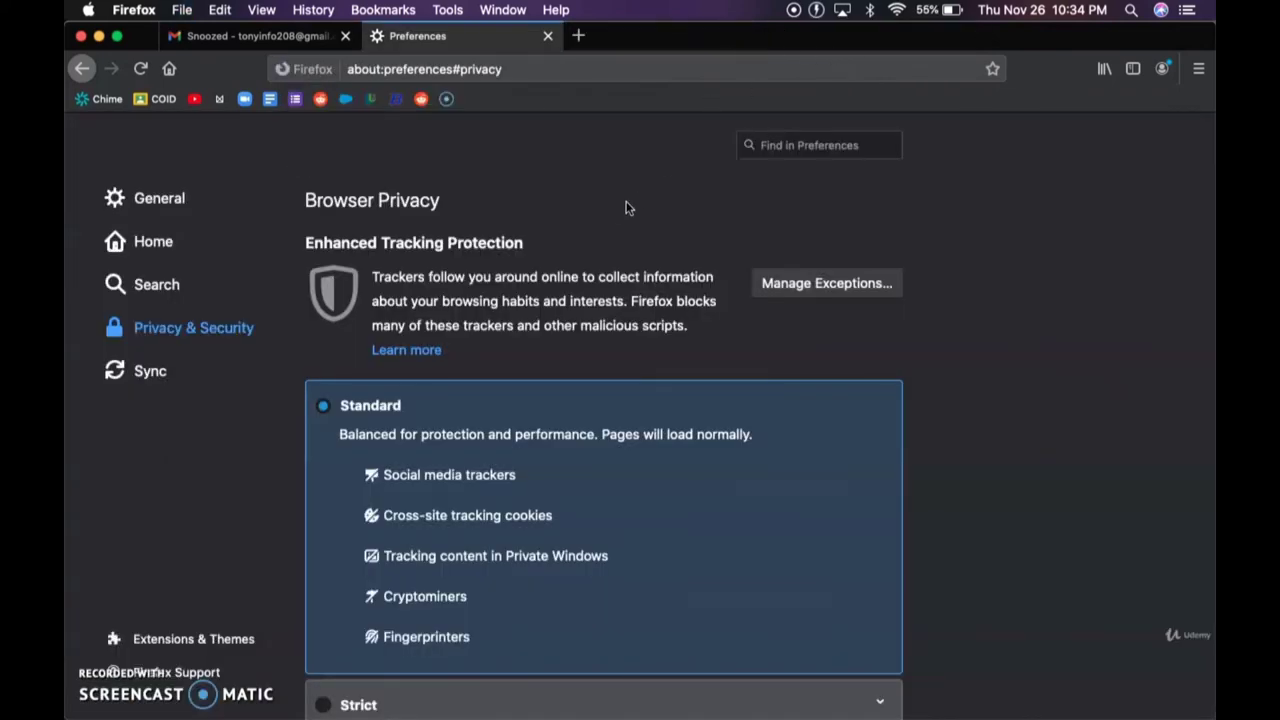
View the list of website exceptions for Enhanced Tracking Protection and leave it without saving changes
scroll(626, 207, down, 3)
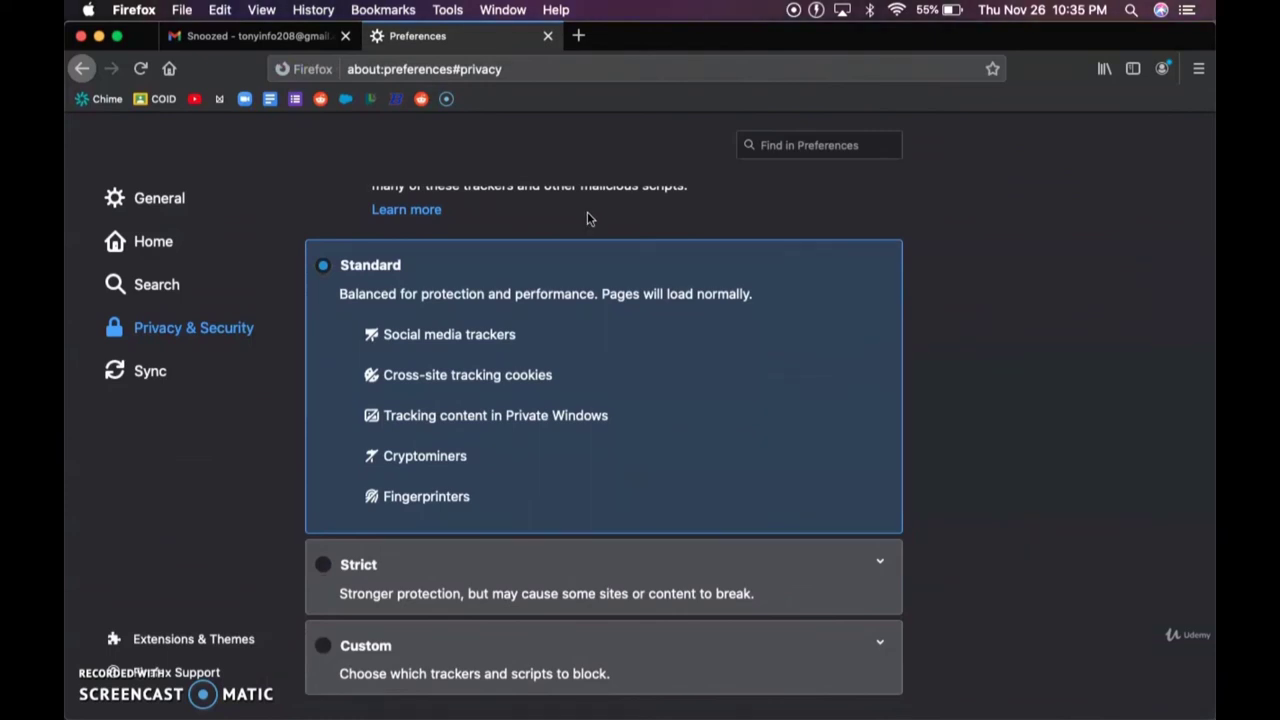
scroll(426, 246, up, 3)
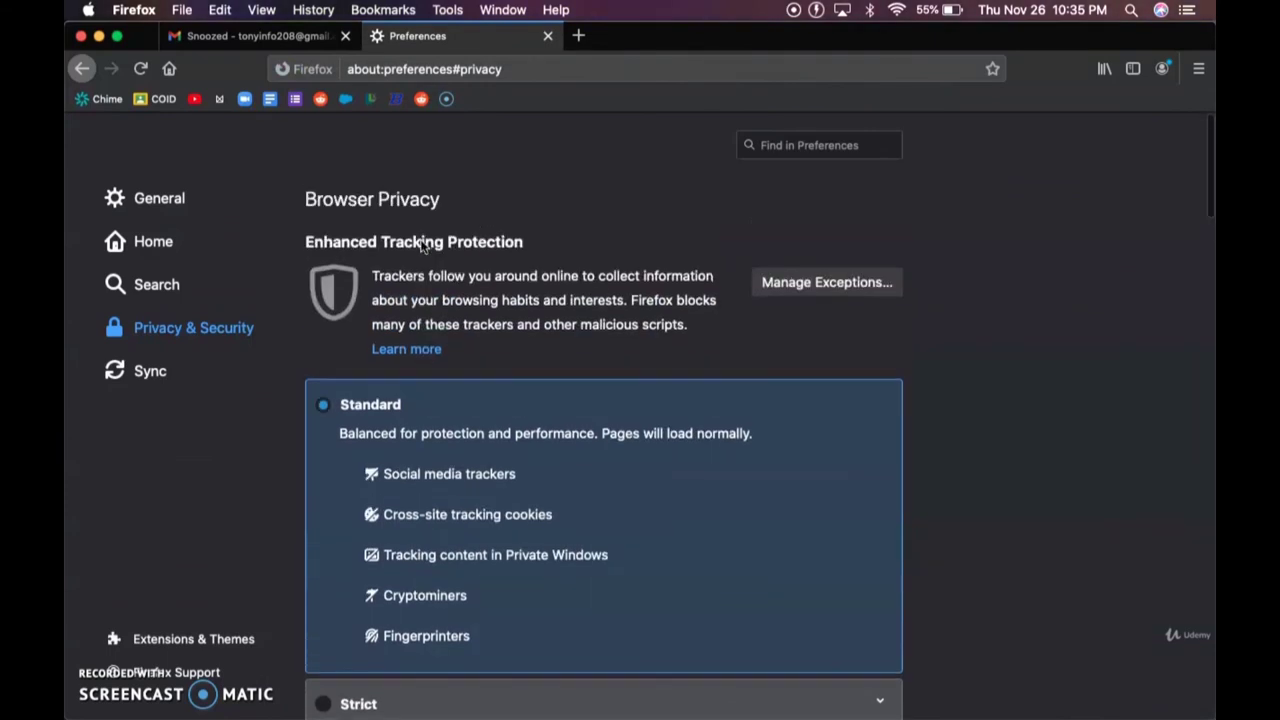
click(788, 288)
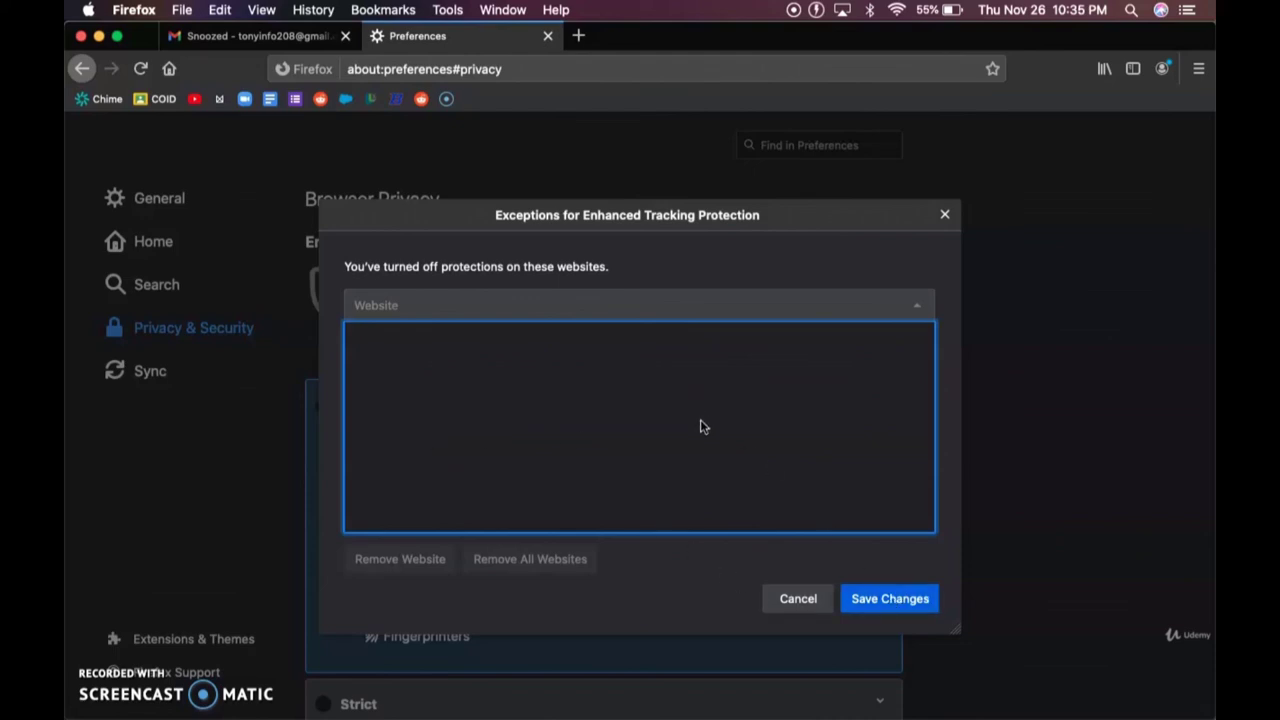
click(799, 598)
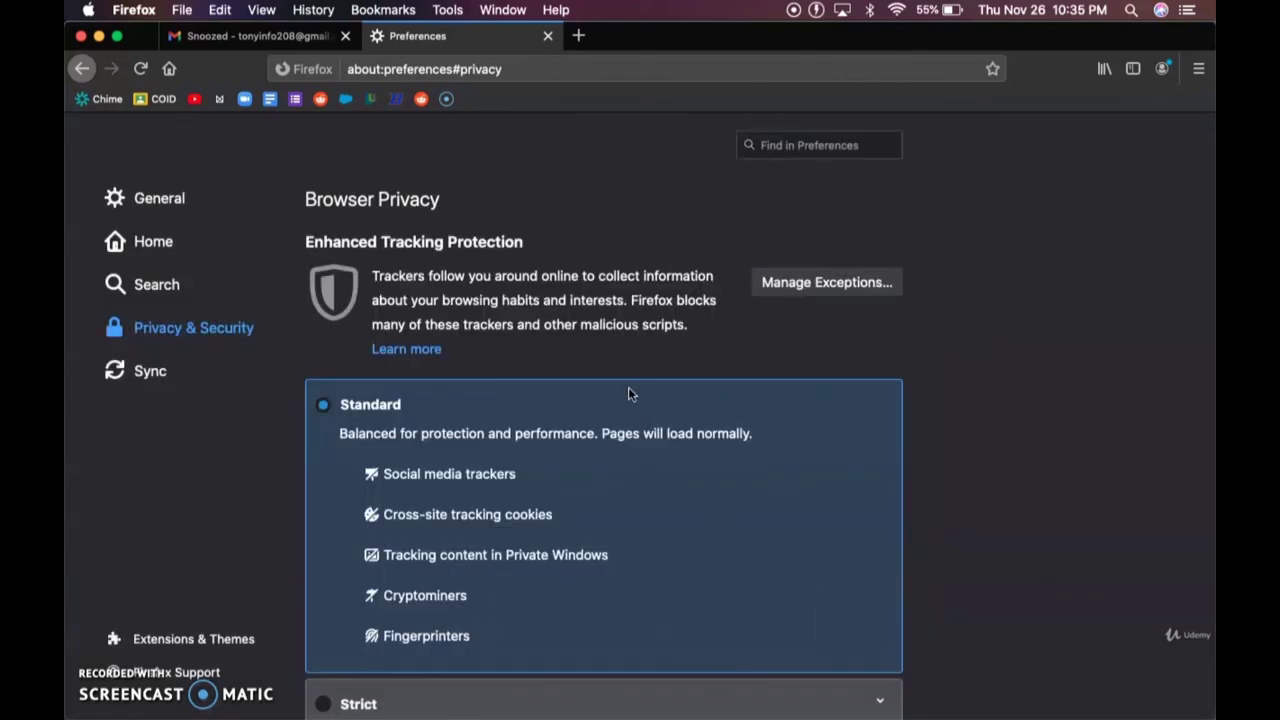
Review the Standard, Strict and Custom protection levels, the "Do Not Track" options, and the Cookies and Site Data section
scroll(628, 392, down, 3)
scroll(628, 392, up, 1)
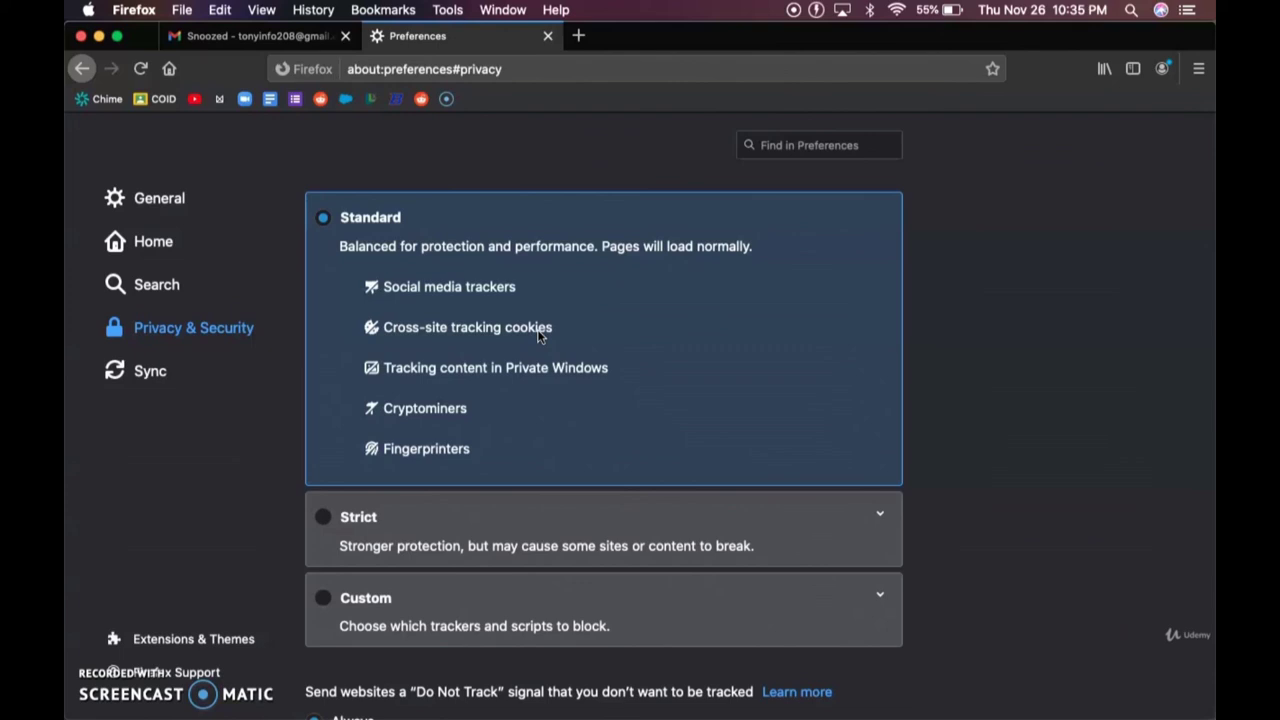
scroll(538, 336, down, 2)
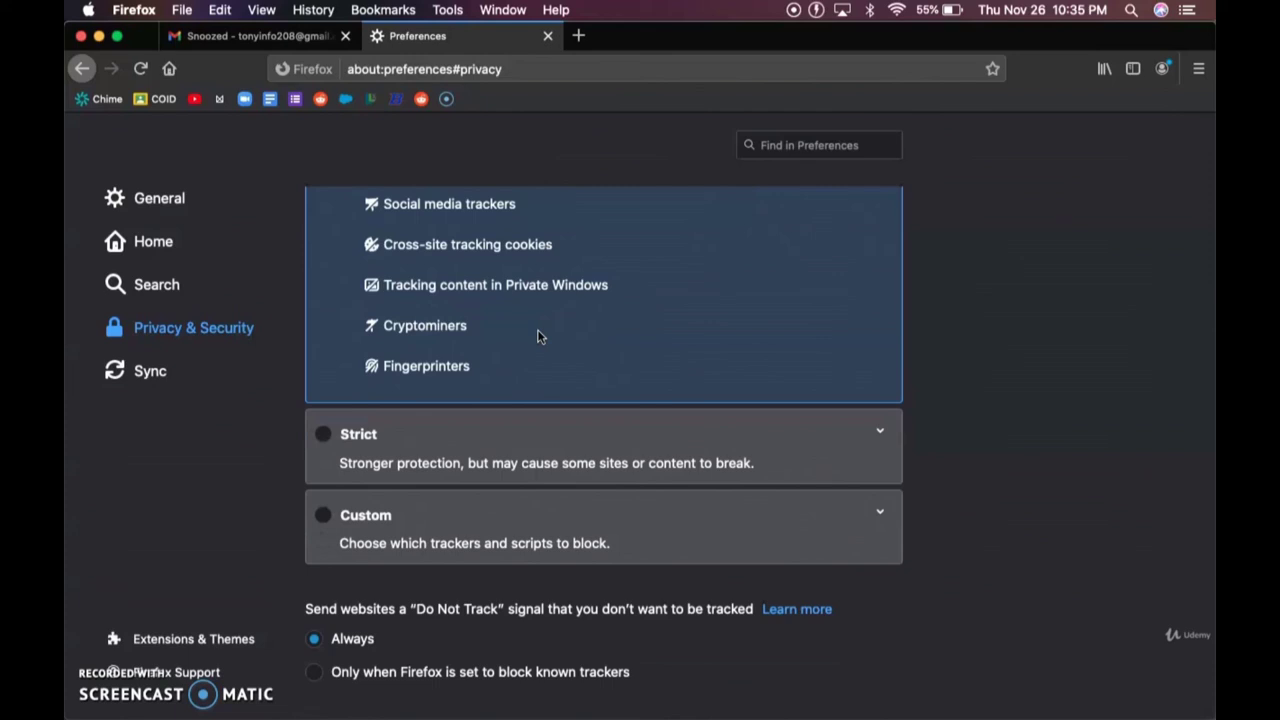
scroll(538, 336, down, 2)
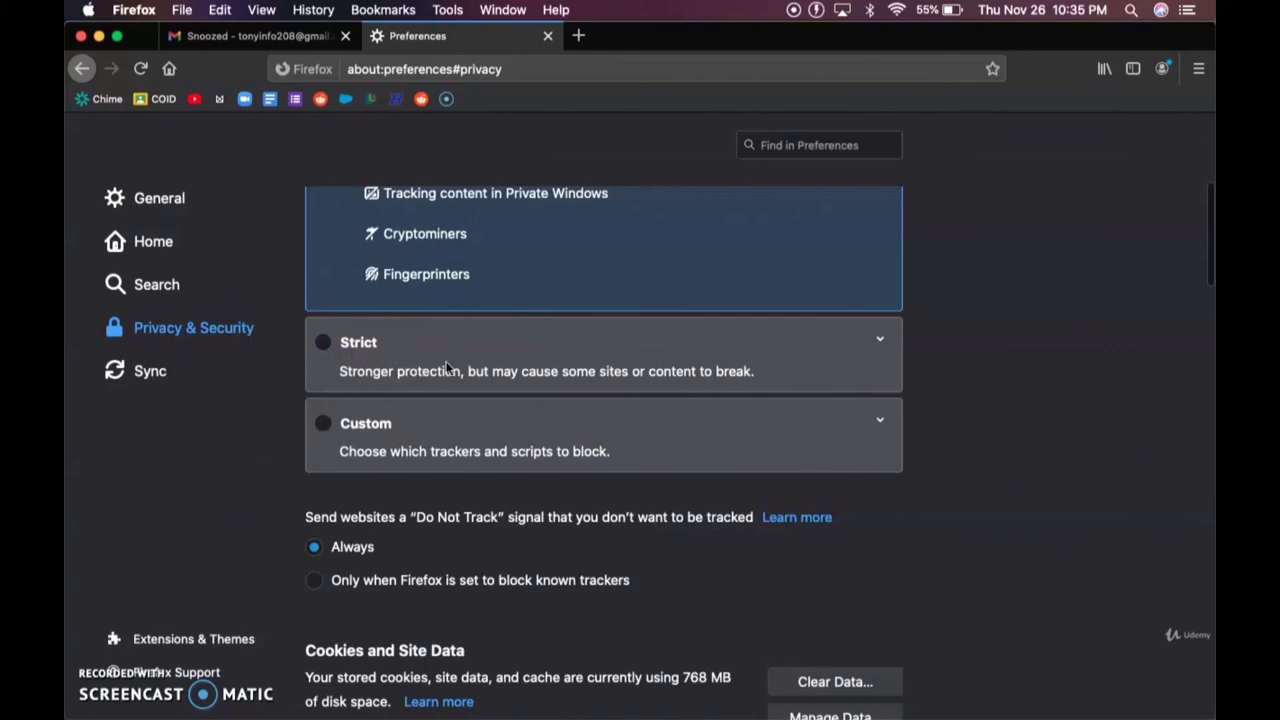
scroll(445, 431, down, 3)
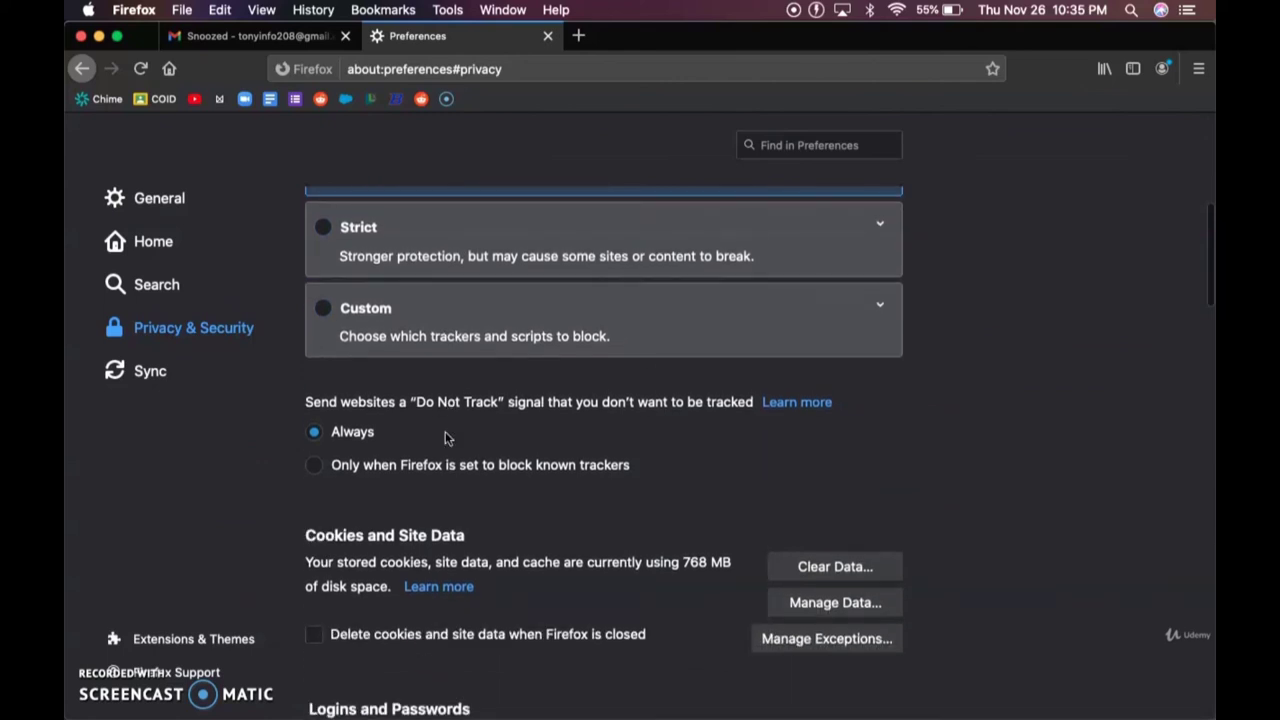
scroll(445, 437, down, 2)
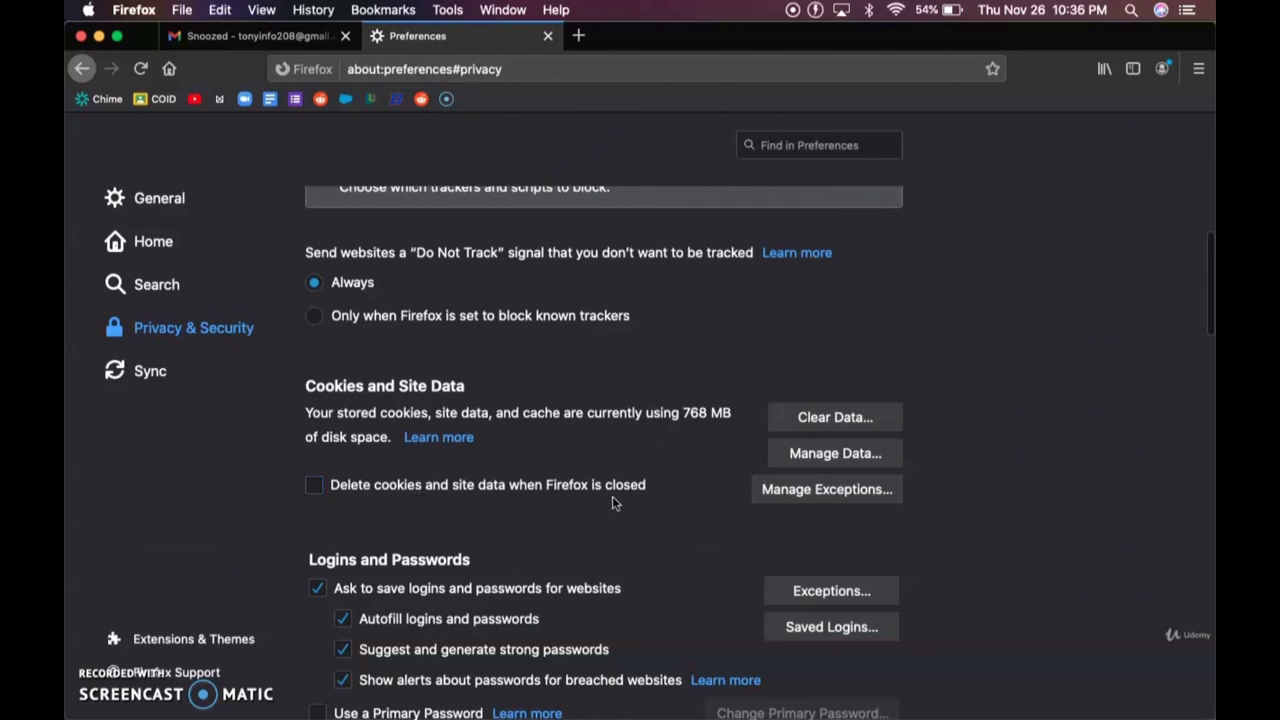
Examine the websites storing cookies and site data, leave the list unsaved, and highlight the disk space used by stored data
click(818, 457)
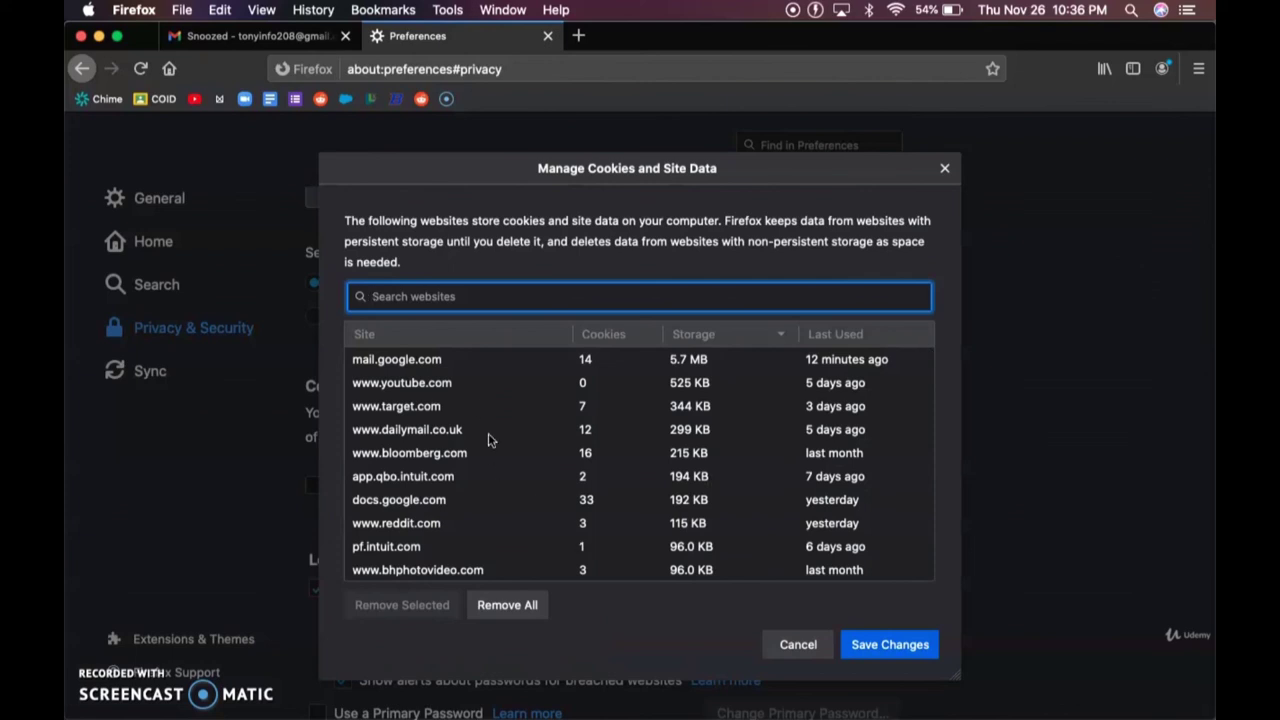
scroll(484, 472, down, 3)
scroll(484, 472, up, 3)
click(794, 645)
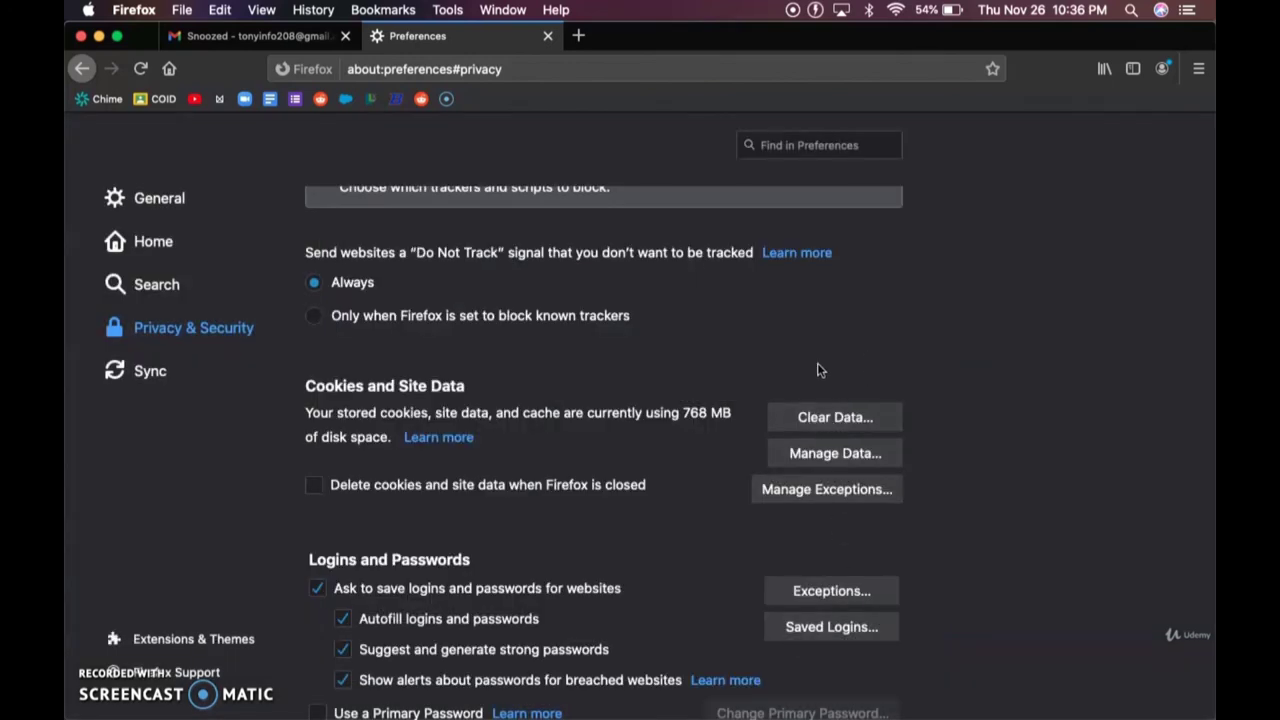
drag(688, 423, 722, 422)
Review the Logins and Passwords, History, Address Bar and Permissions settings, including pop-up blocking and add-on warnings
scroll(721, 420, down, 10)
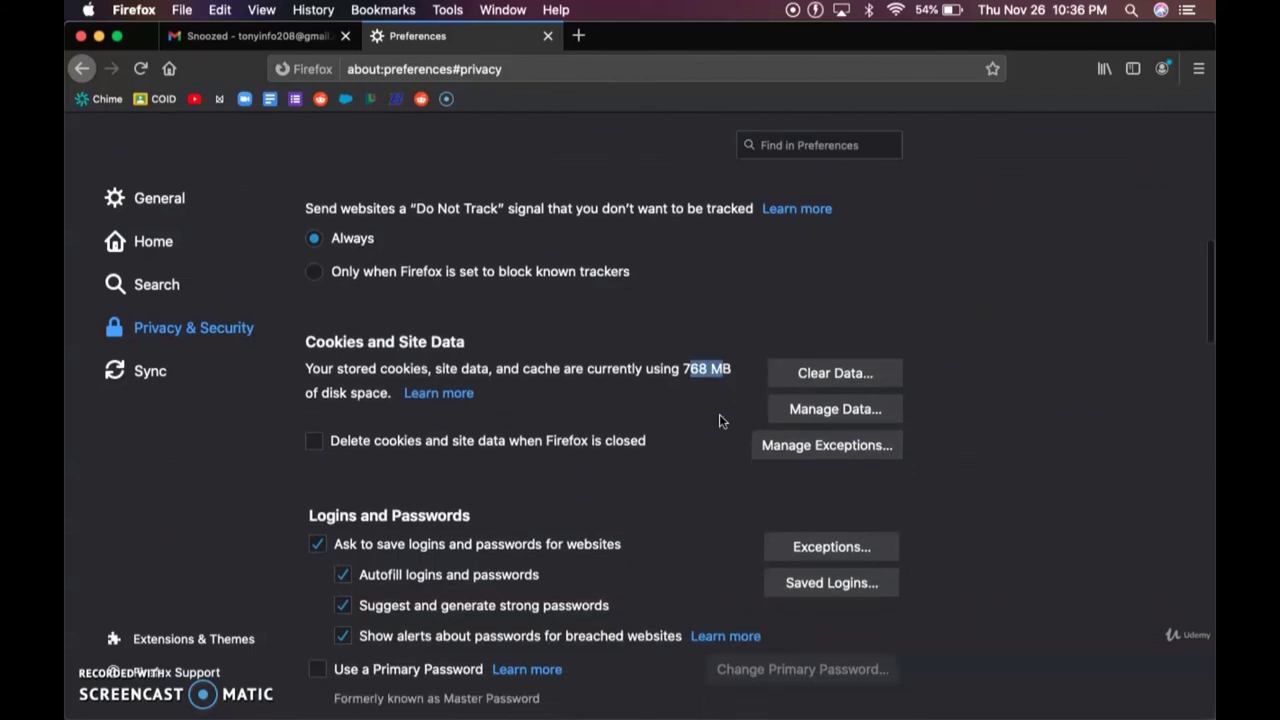
scroll(719, 421, down, 5)
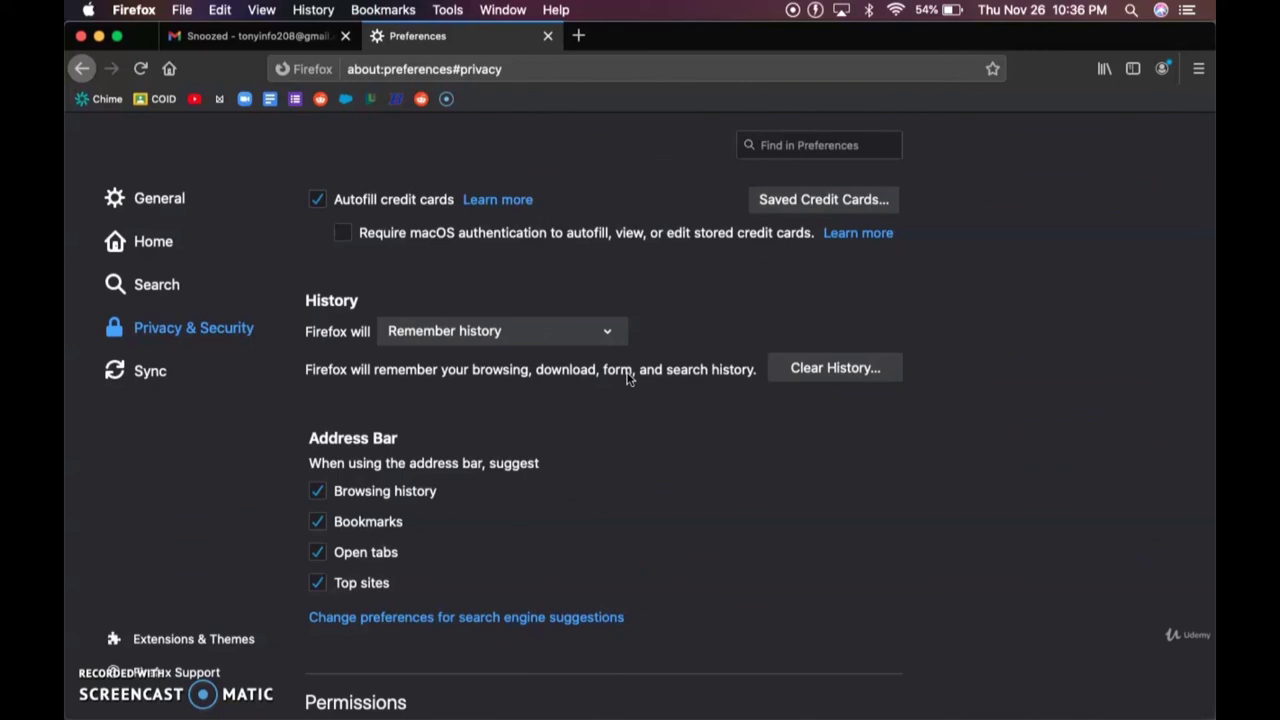
scroll(628, 378, down, 10)
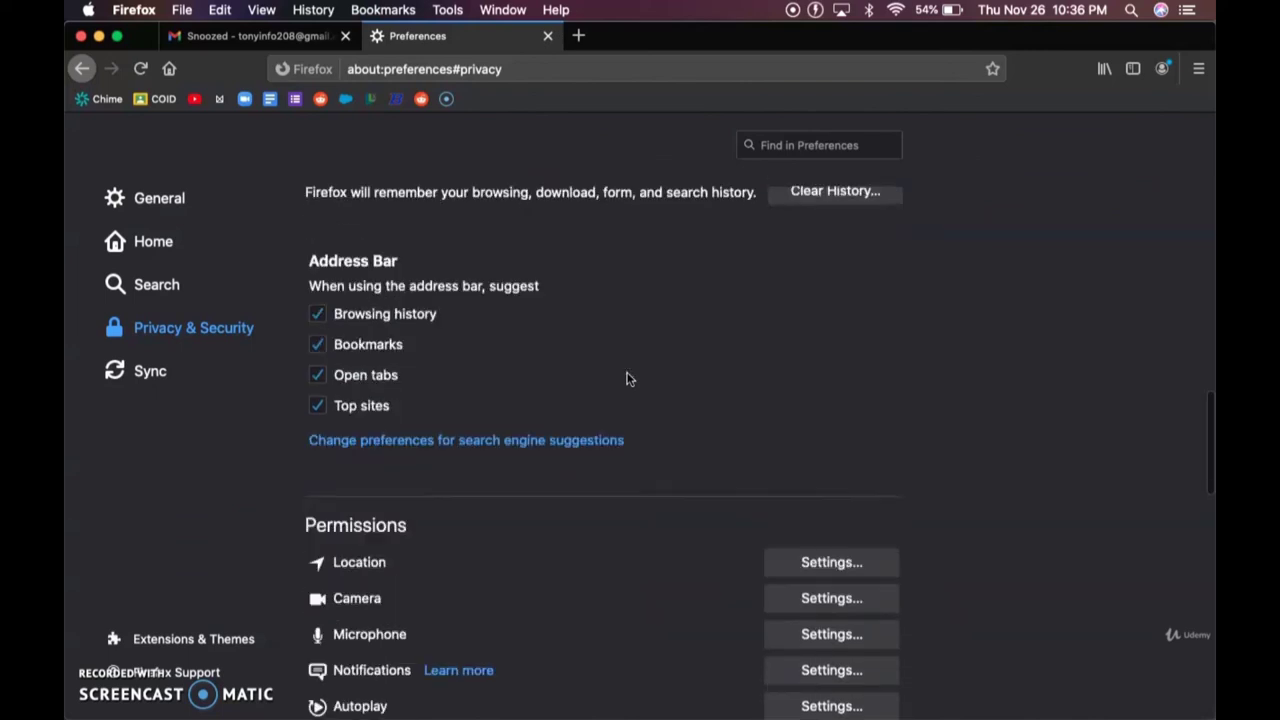
scroll(575, 400, down, 2)
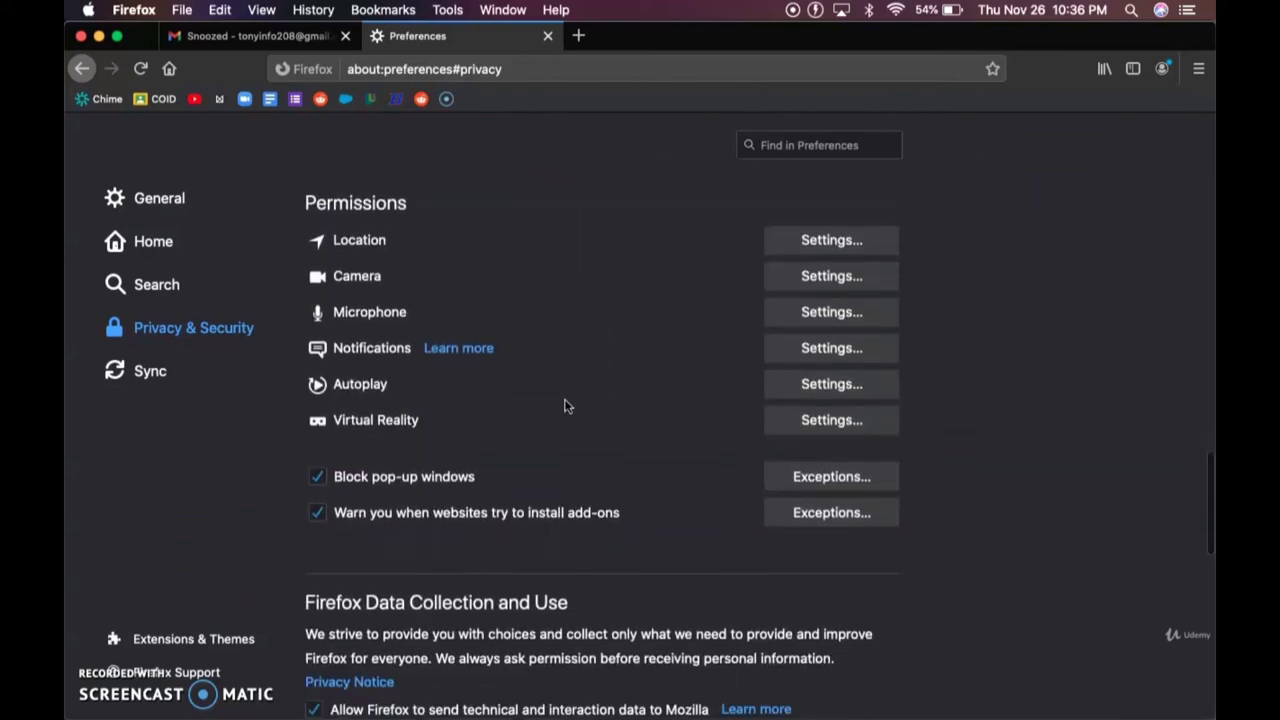
scroll(377, 255, up, 2)
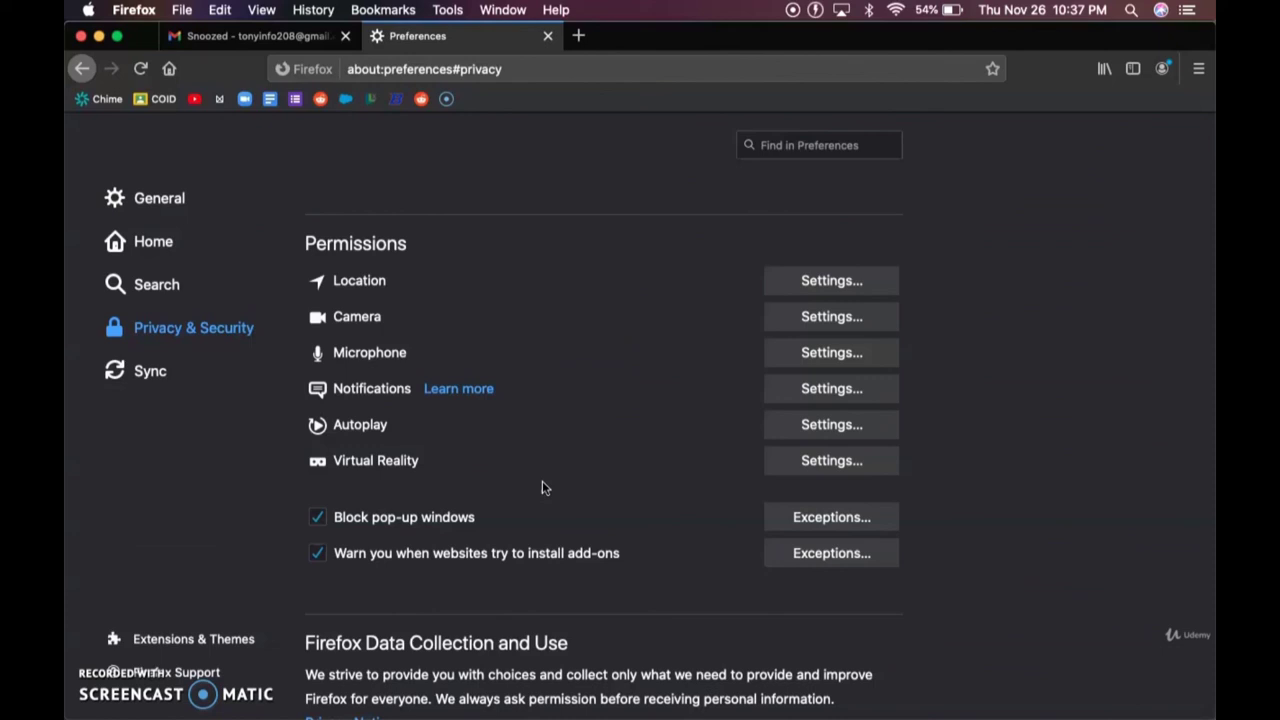
scroll(542, 487, down, 2)
scroll(542, 487, up, 2)
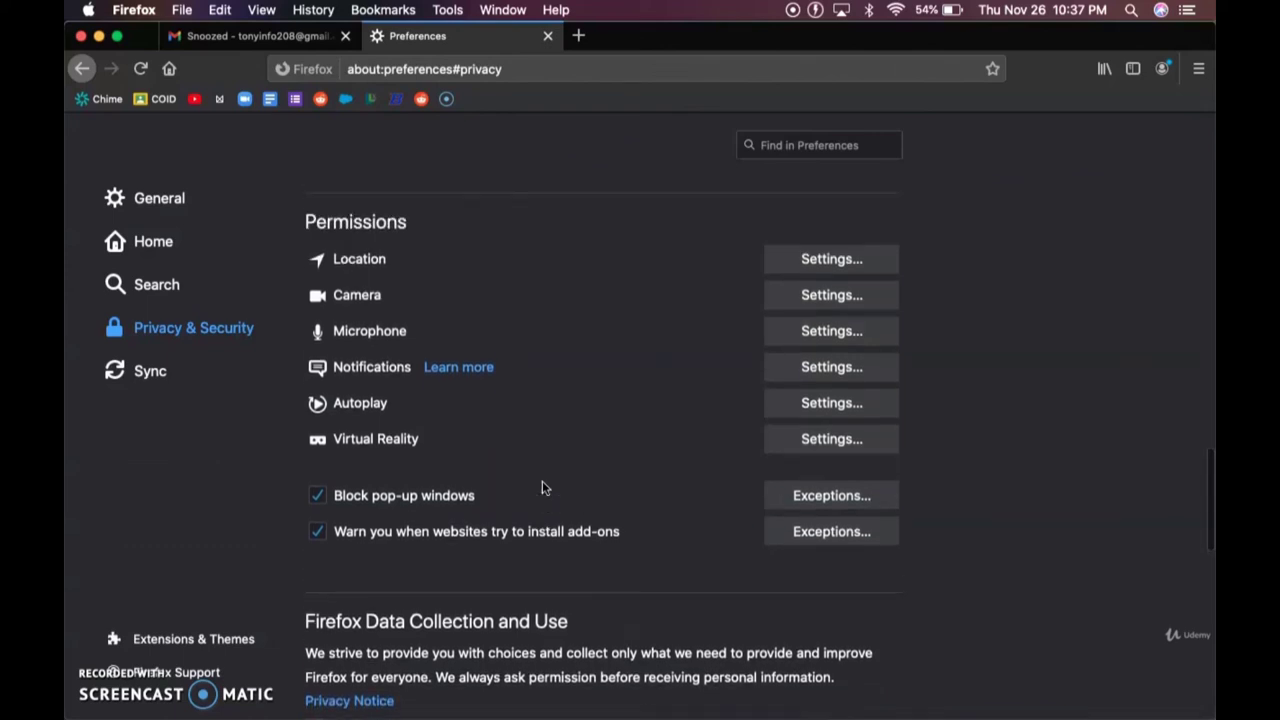
Stop Firefox from sending technical and interaction data to Mozilla and from installing and running studies
scroll(506, 355, down, 5)
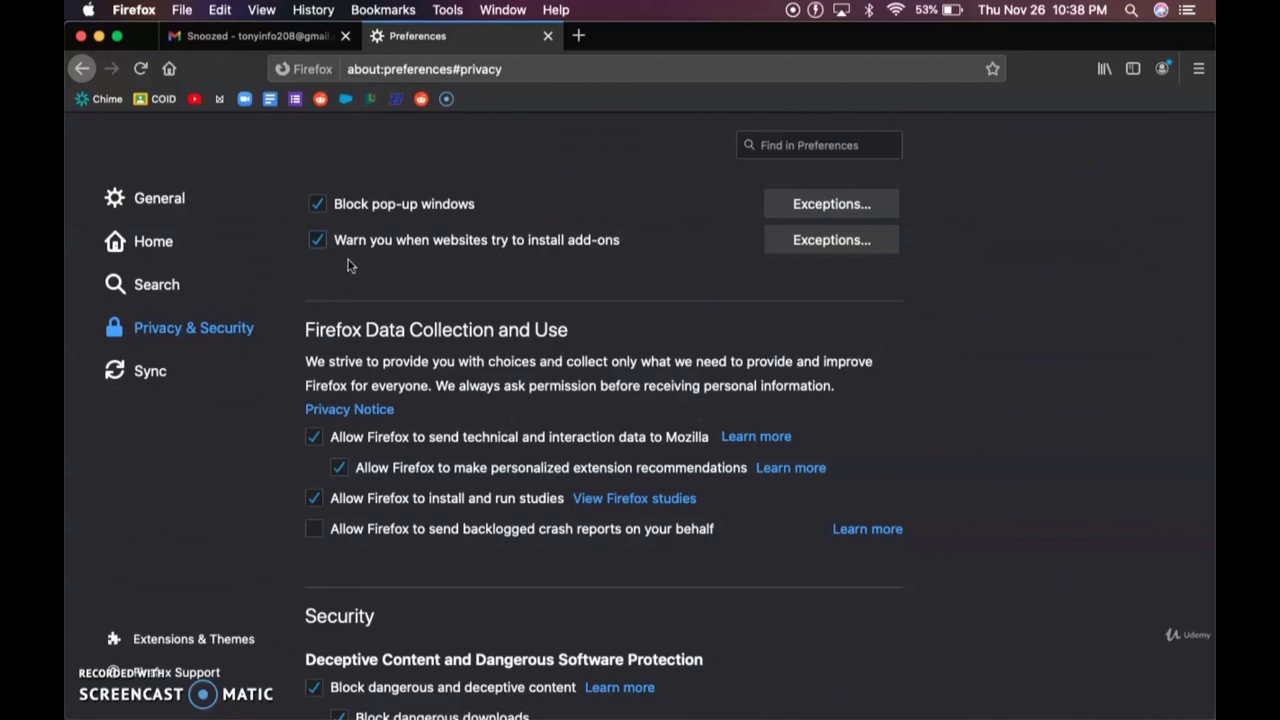
click(318, 440)
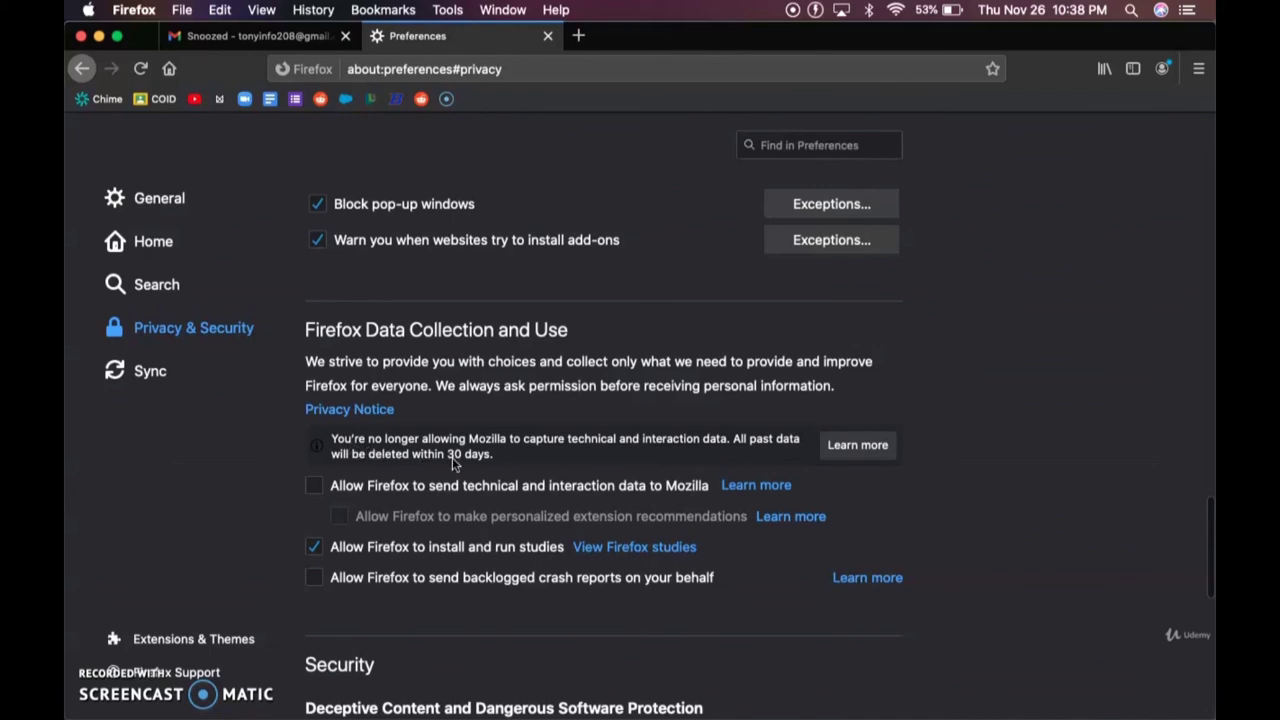
scroll(468, 452, down, 3)
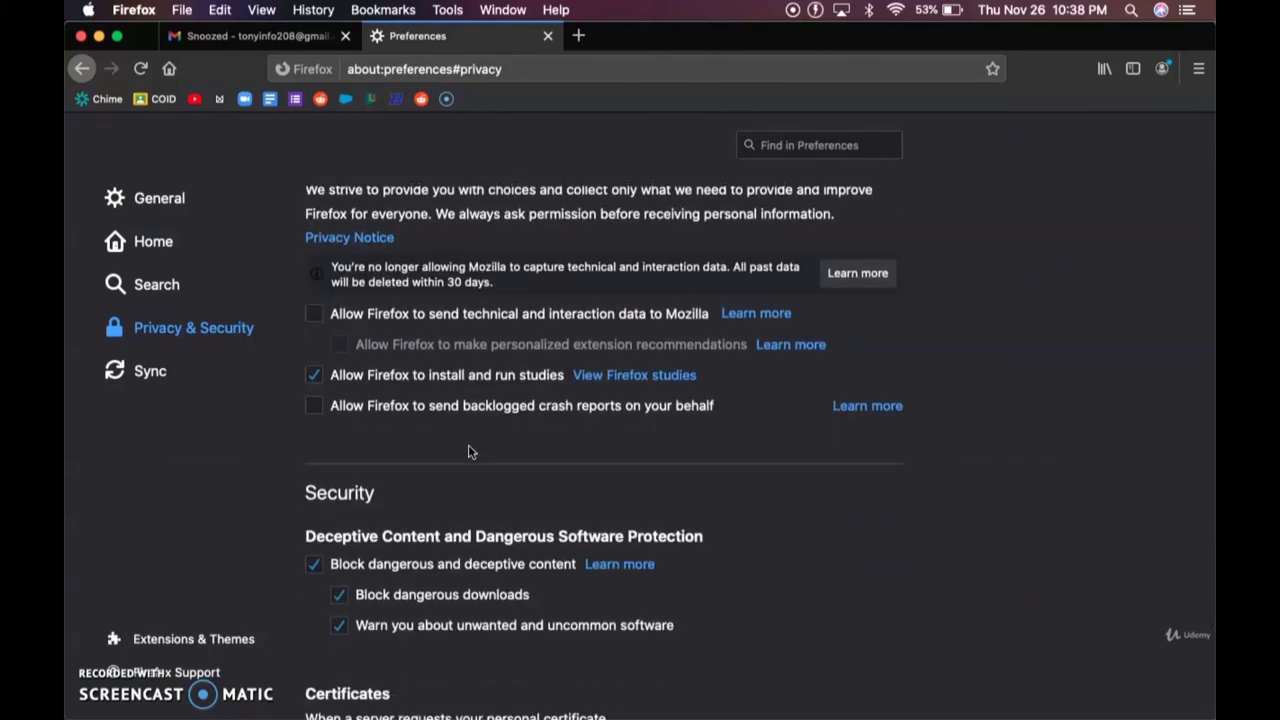
scroll(468, 452, down, 1)
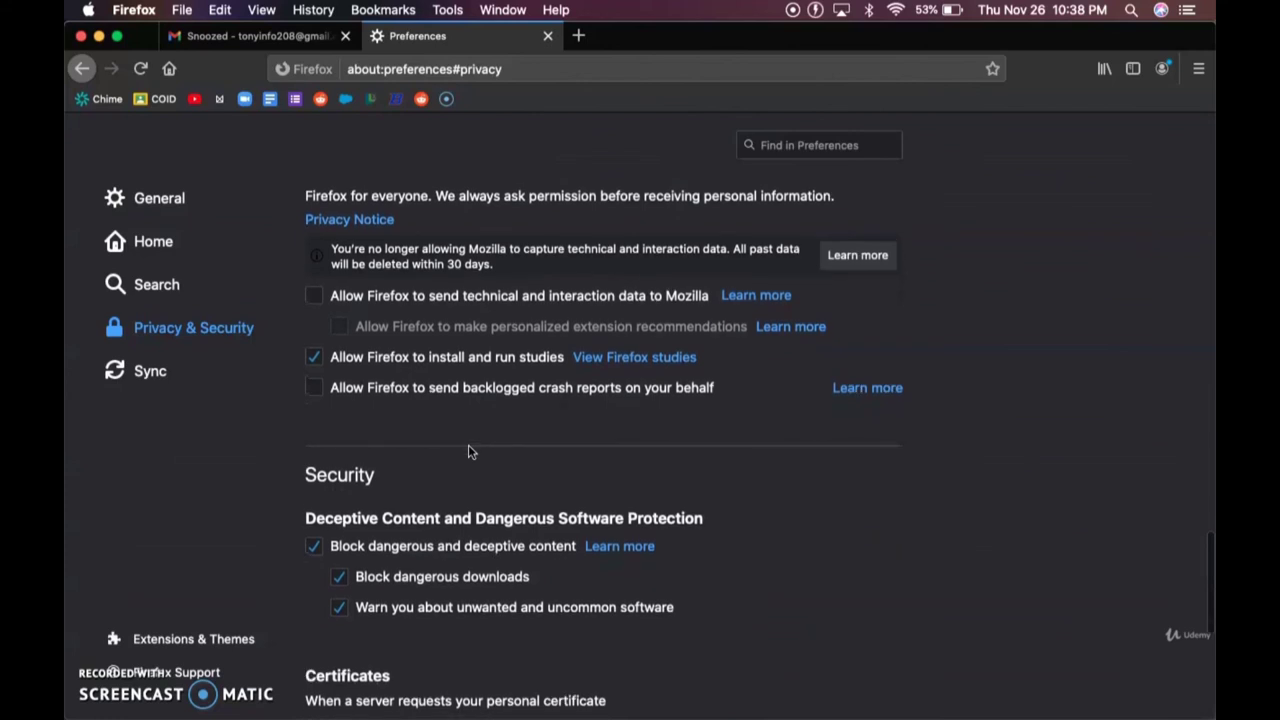
scroll(468, 452, down, 2)
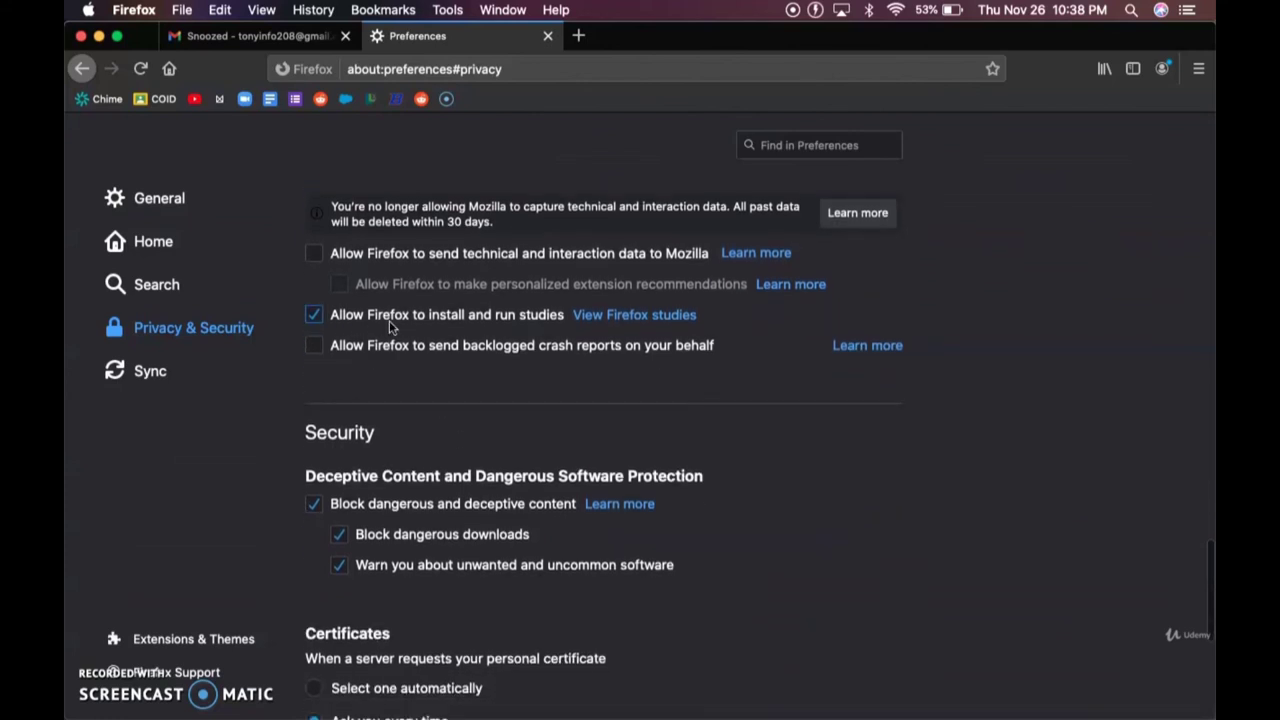
click(314, 316)
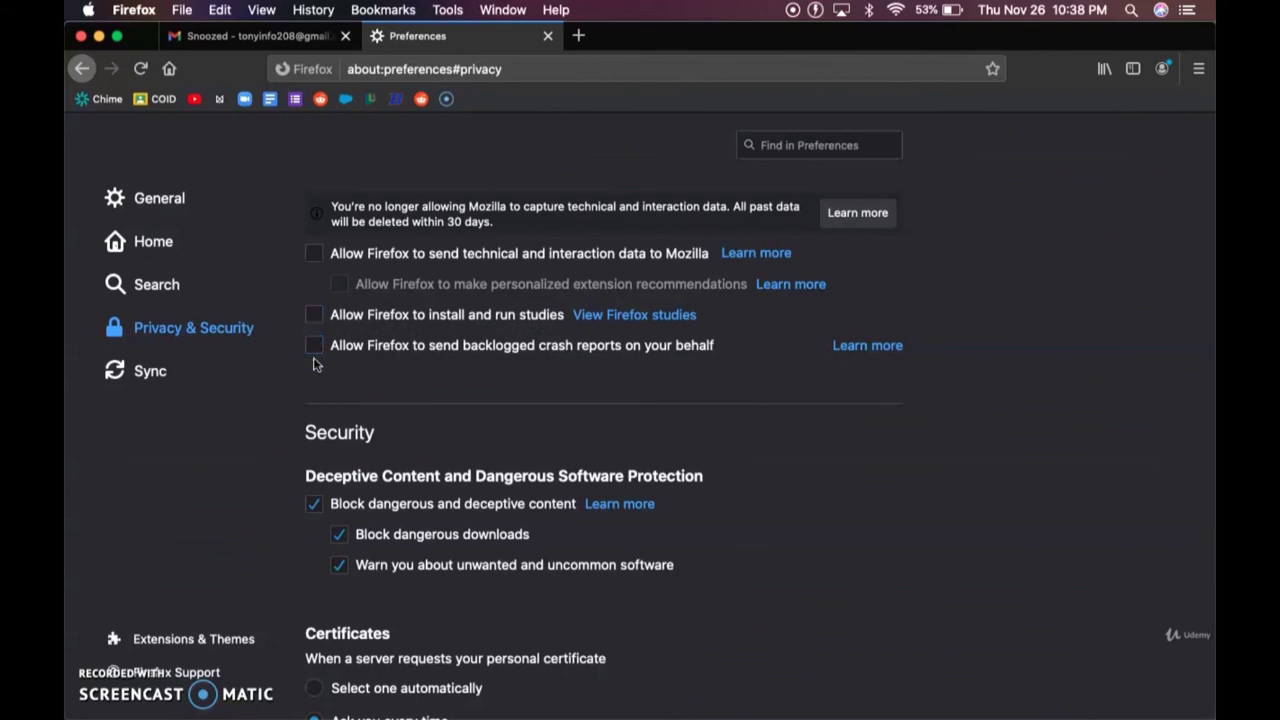
Review the Deceptive Content and Dangerous Software Protection options, the Certificates settings and the HTTPS-Only Mode choices
scroll(313, 364, down, 6)
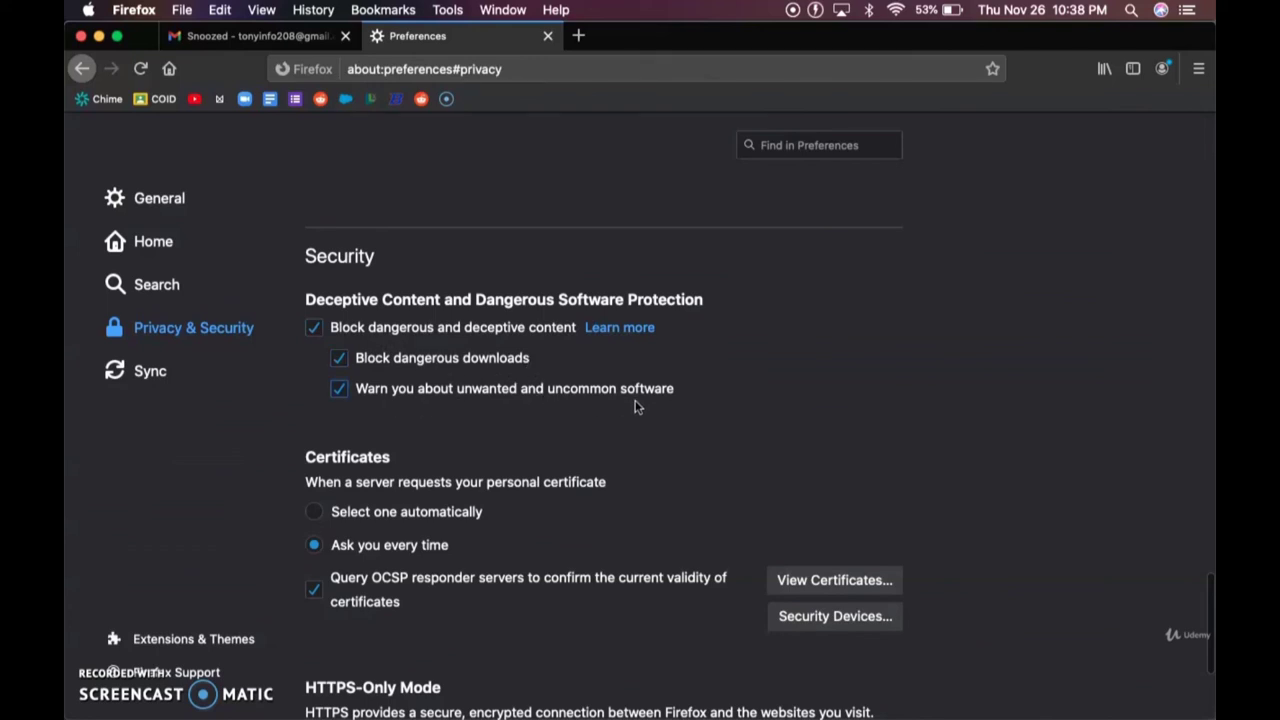
scroll(543, 367, down, 3)
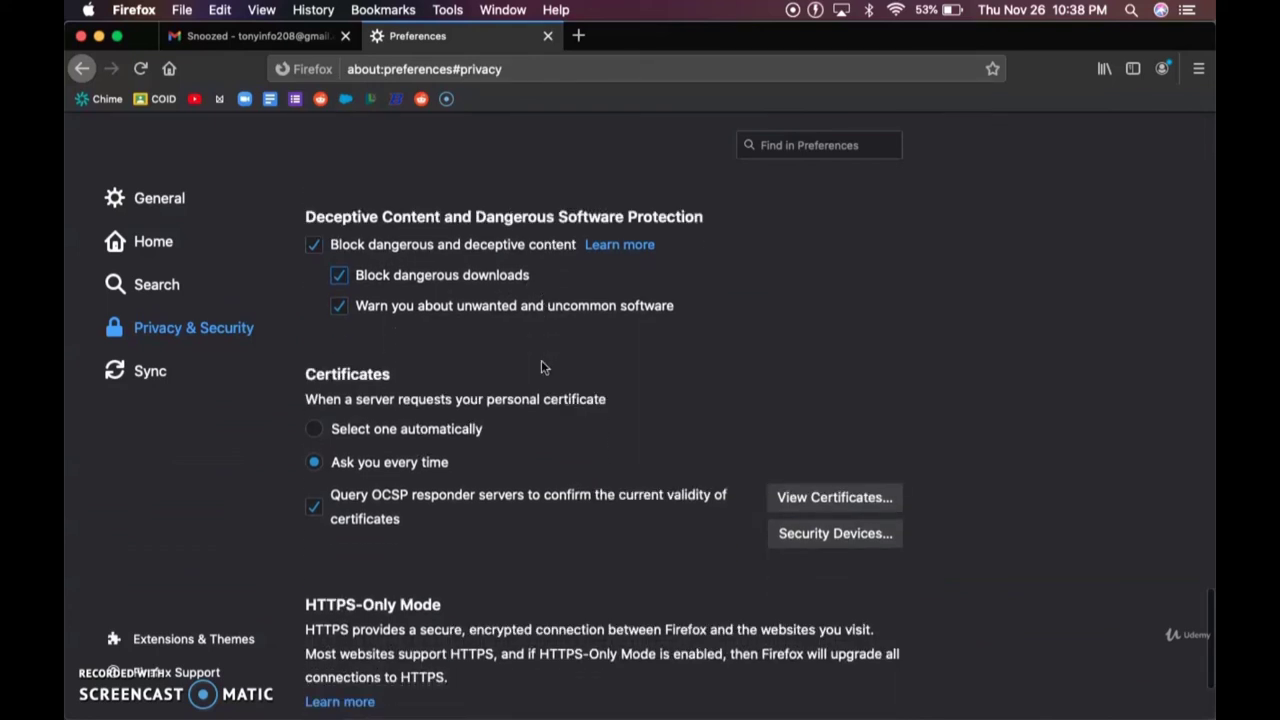
scroll(541, 367, down, 5)
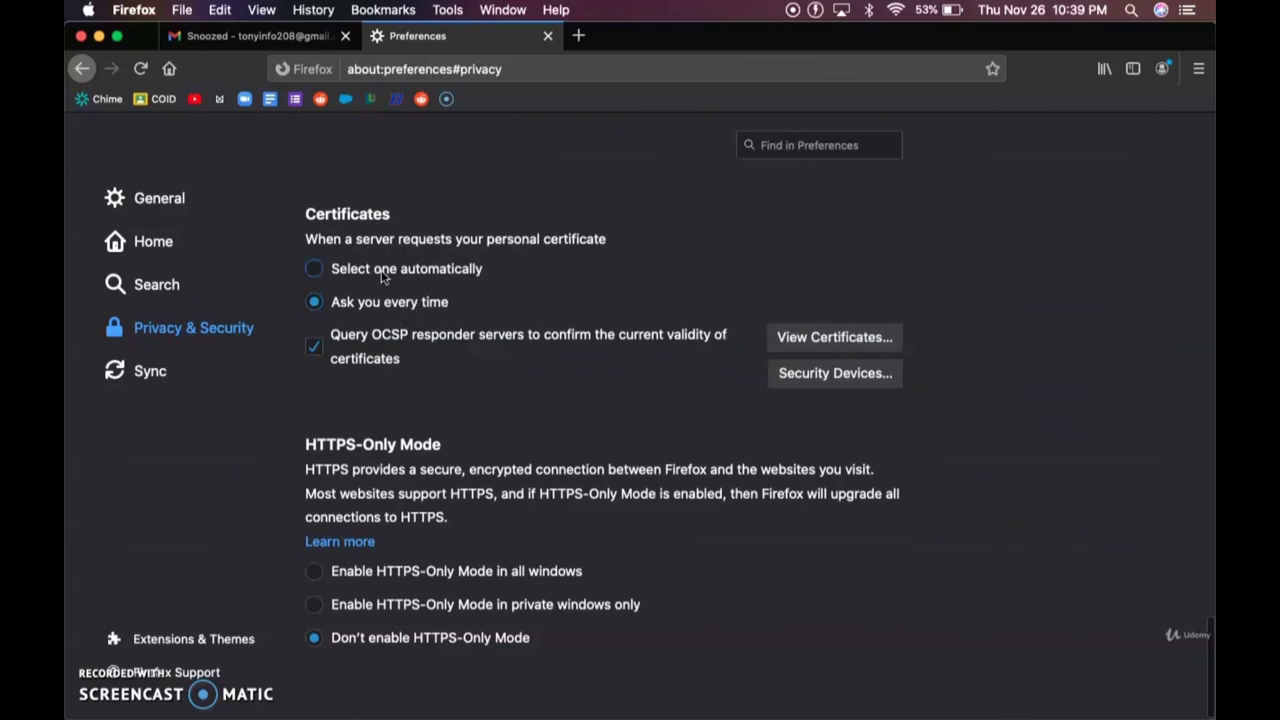
scroll(383, 272, up, 2)
scroll(382, 280, up, 2)
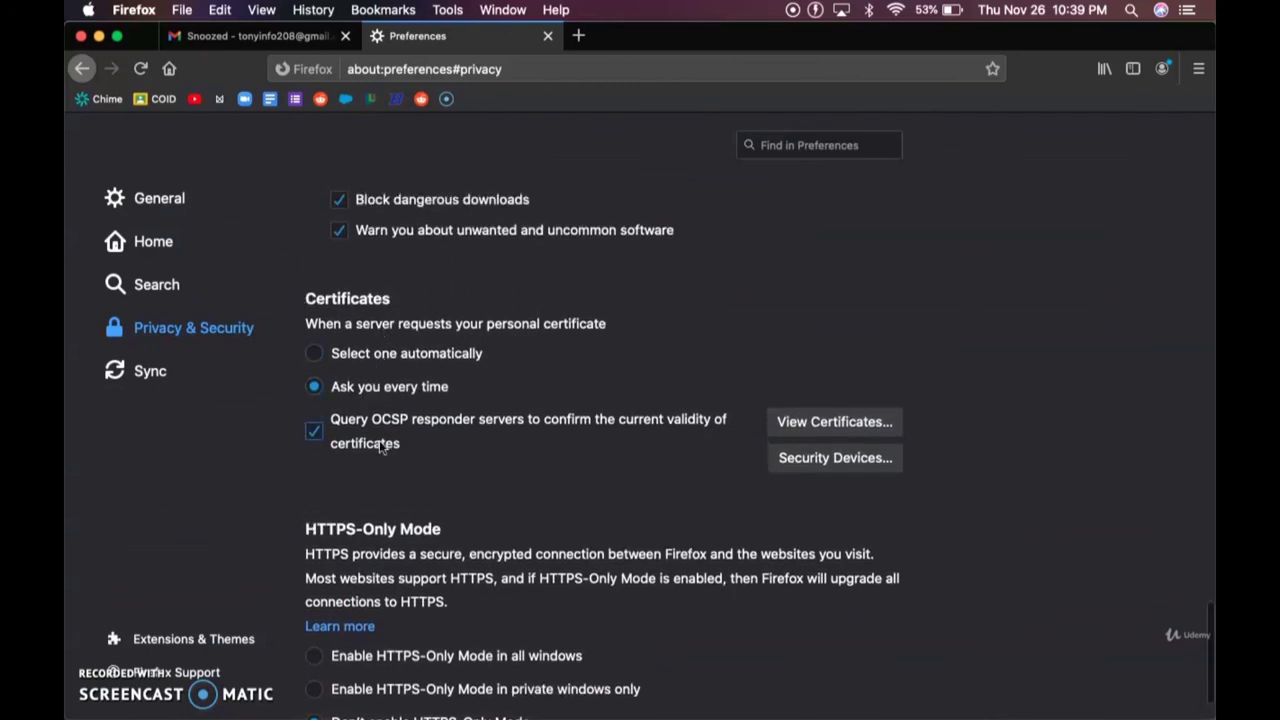
scroll(379, 446, down, 4)
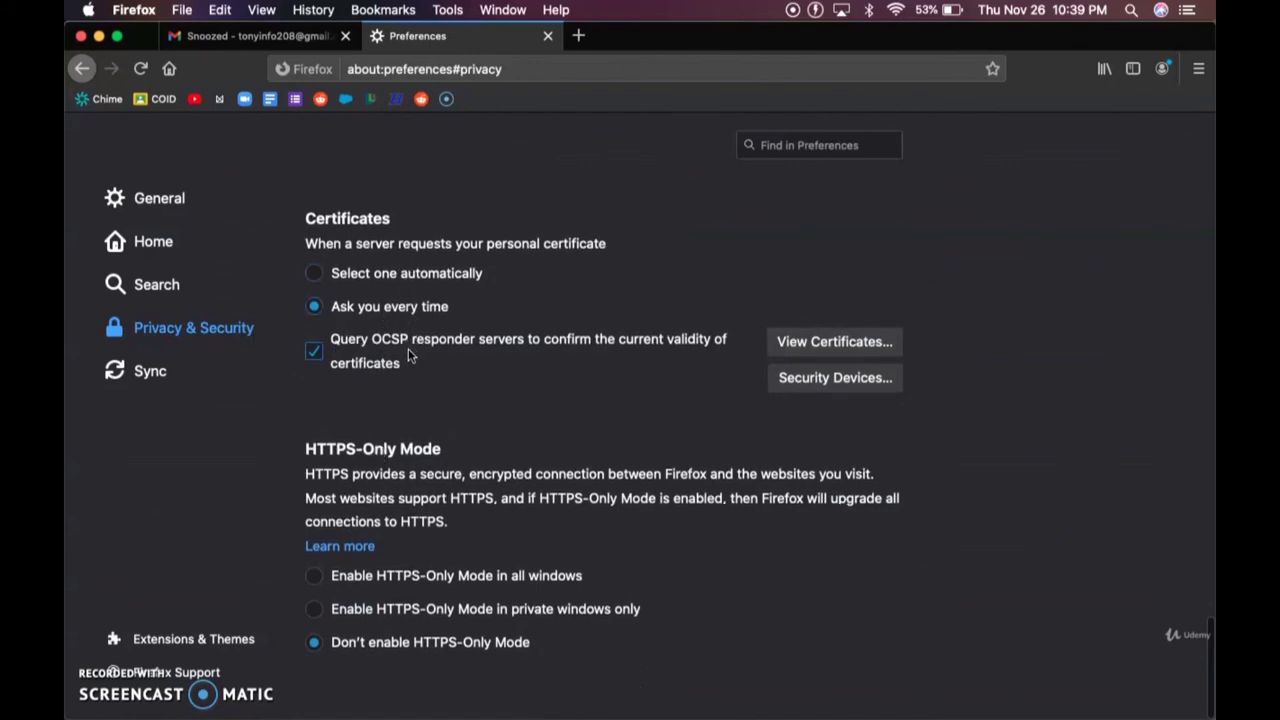
scroll(388, 340, up, 1)
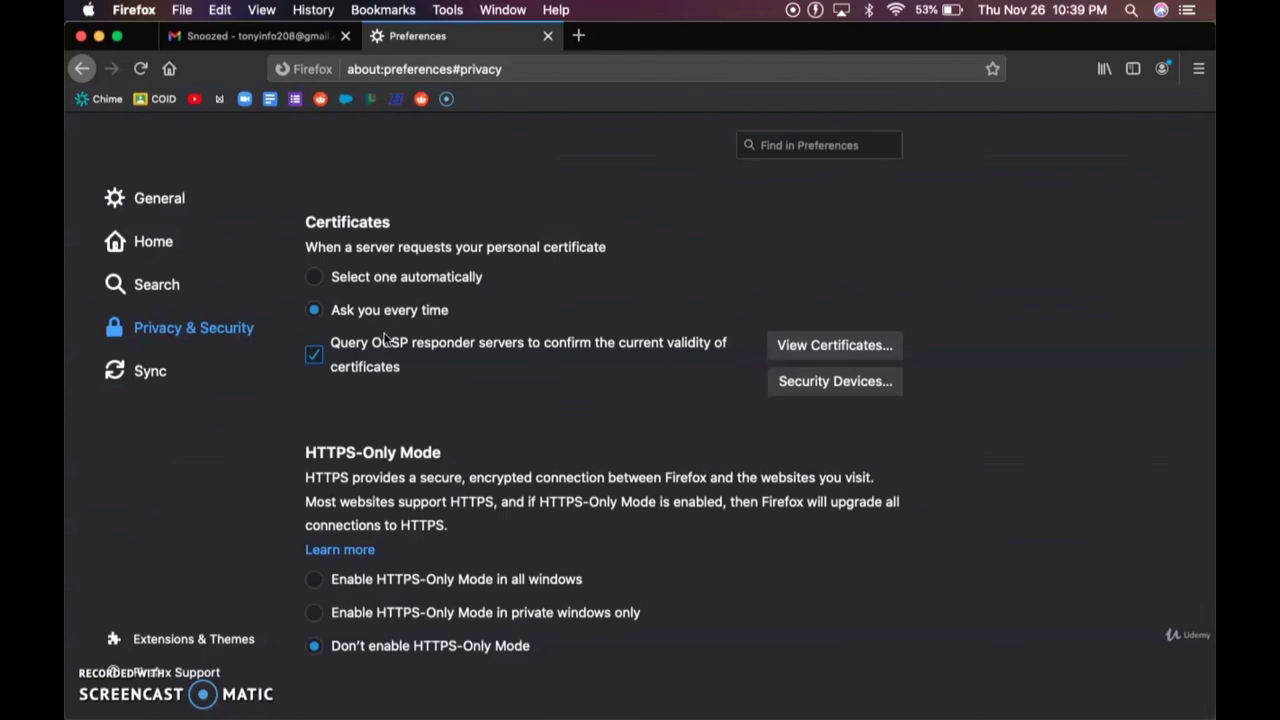
scroll(388, 340, up, 2)
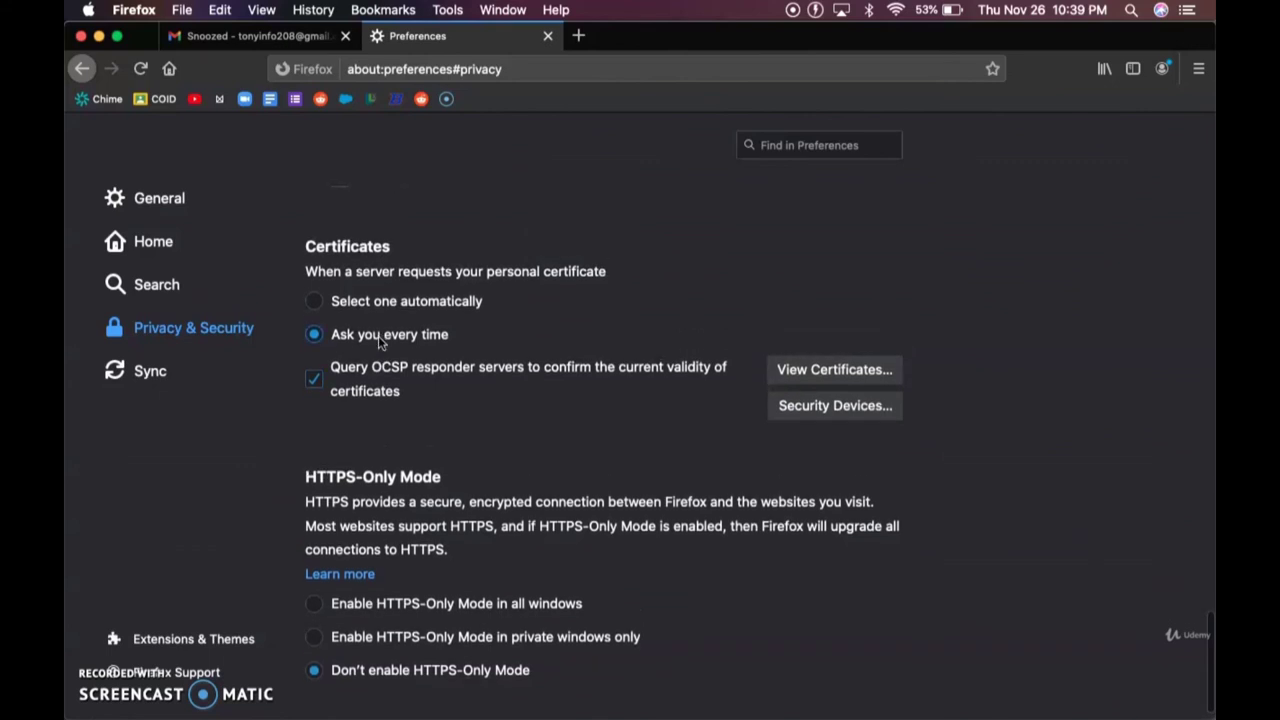
scroll(382, 342, down, 2)
scroll(382, 342, up, 1)
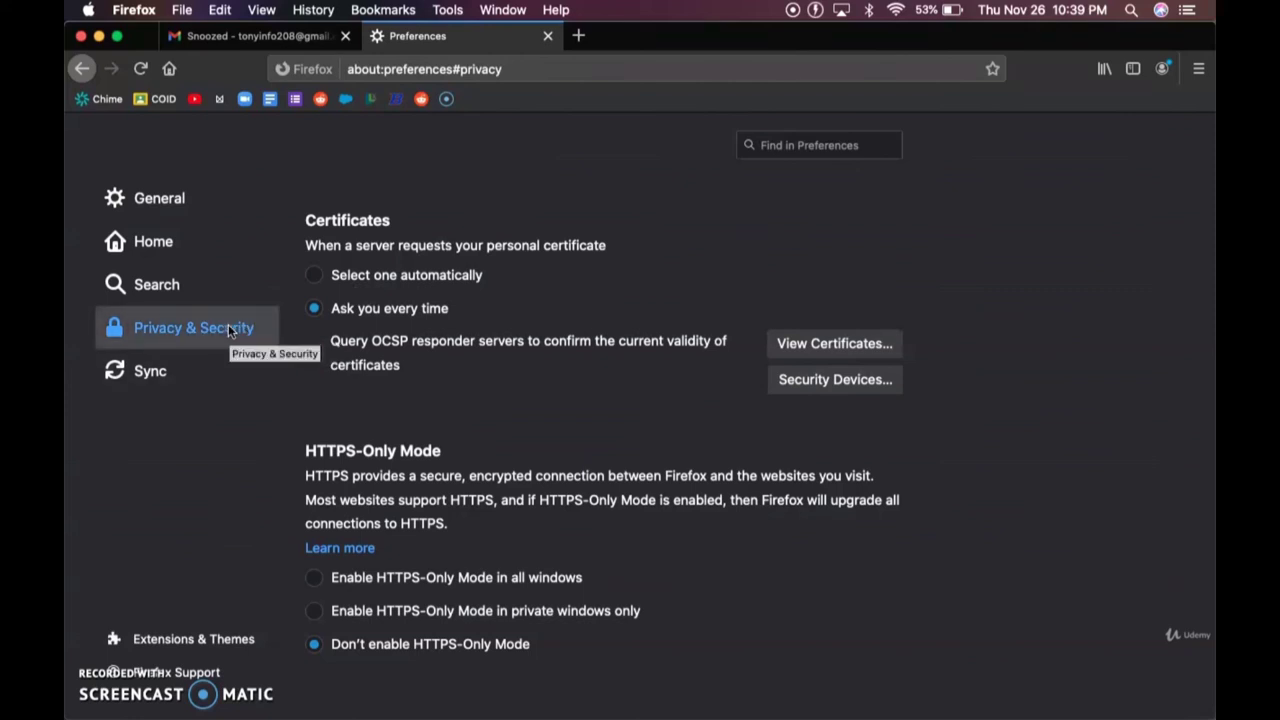
scroll(377, 405, down, 1)
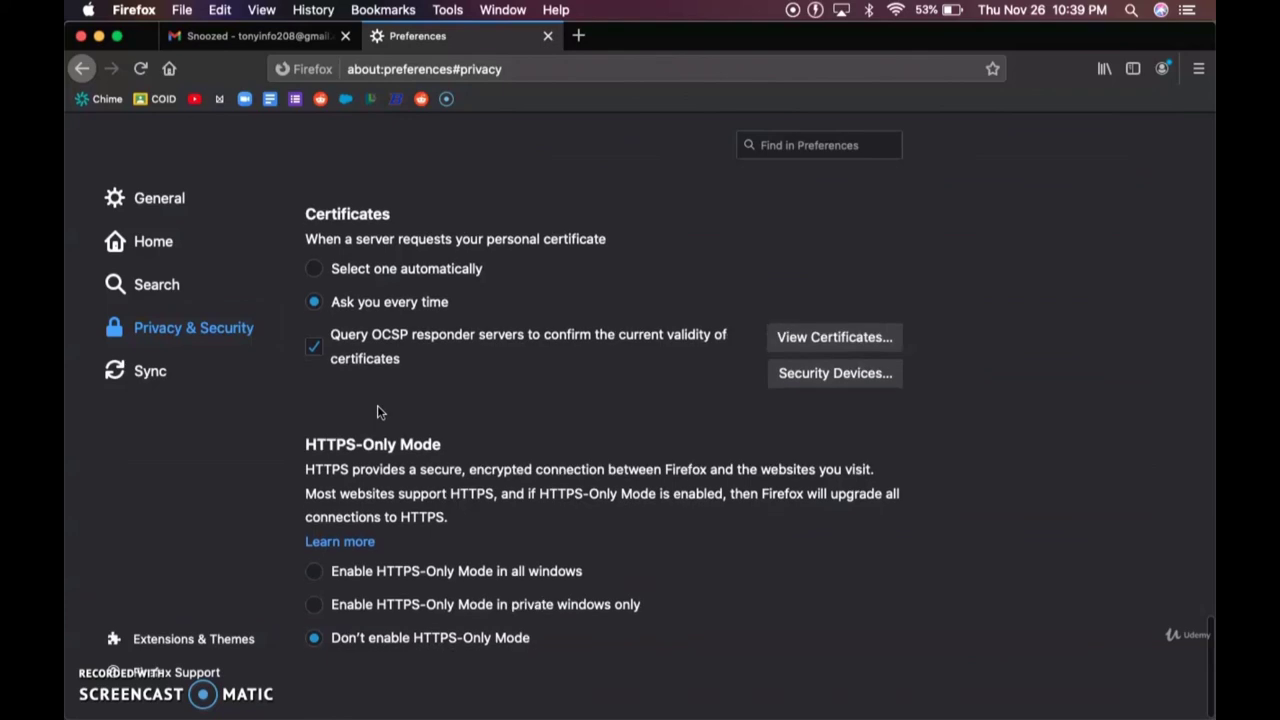